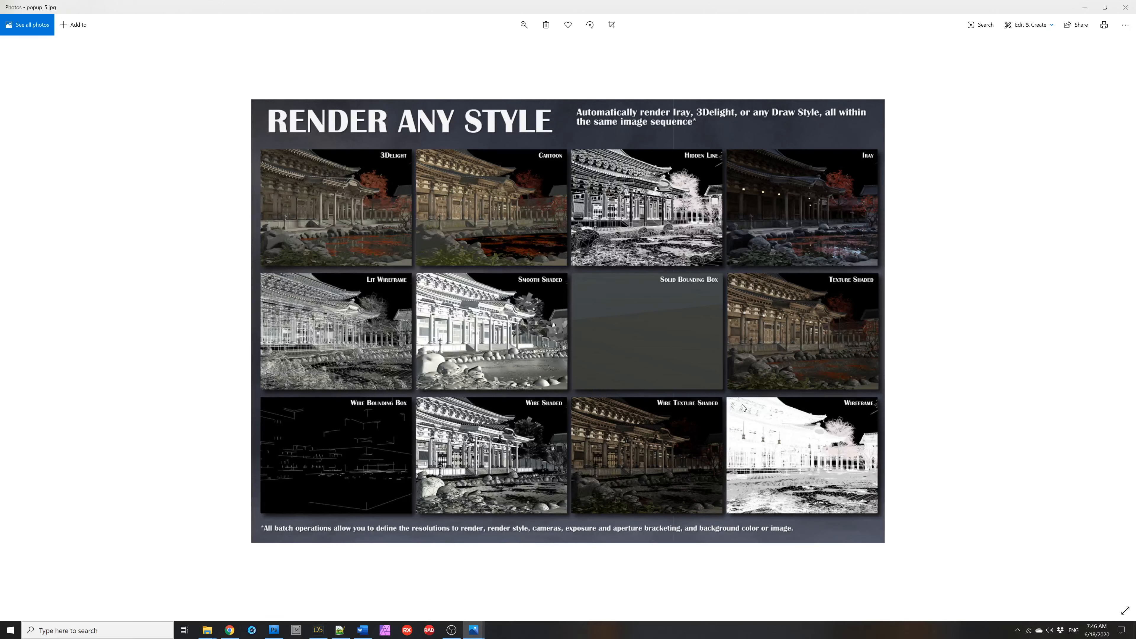
Browse the Render Doctor promotional images covering render styles, multiple resolutions, and exposure and aperture bracketing
{"action": "key", "text": "Right"}
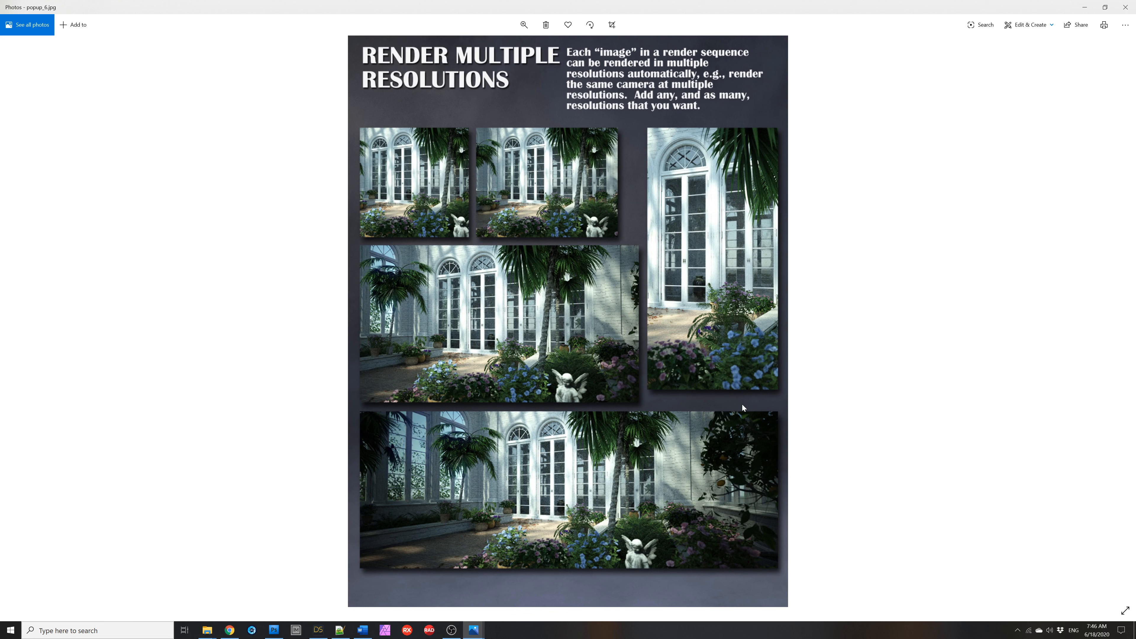
{"action": "key", "text": "Right"}
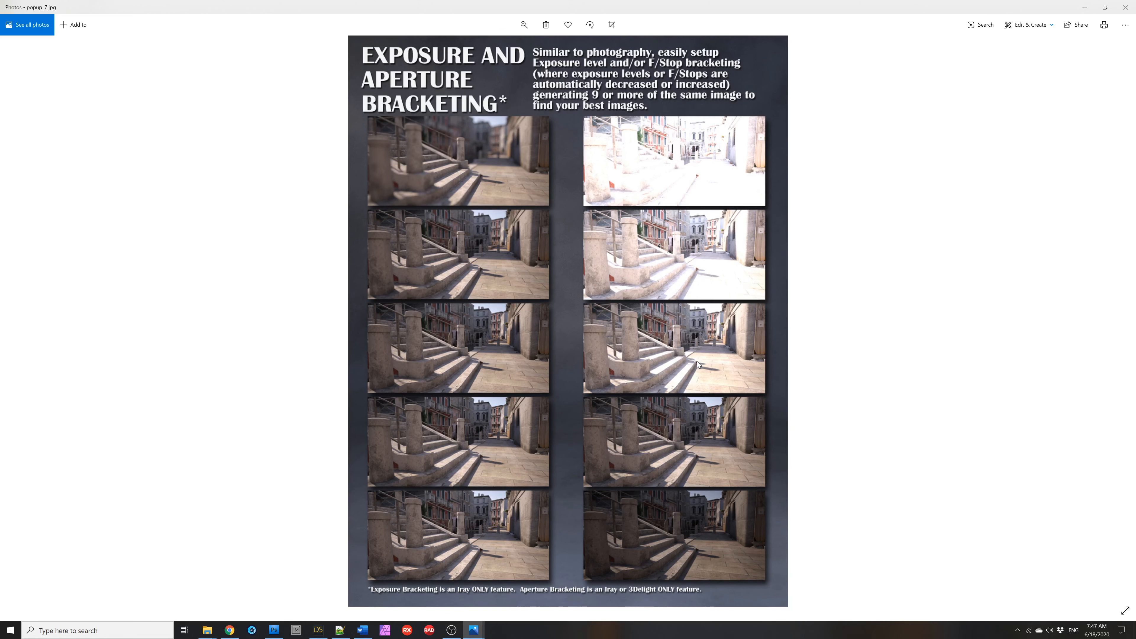
{"action": "key", "text": "Right"}
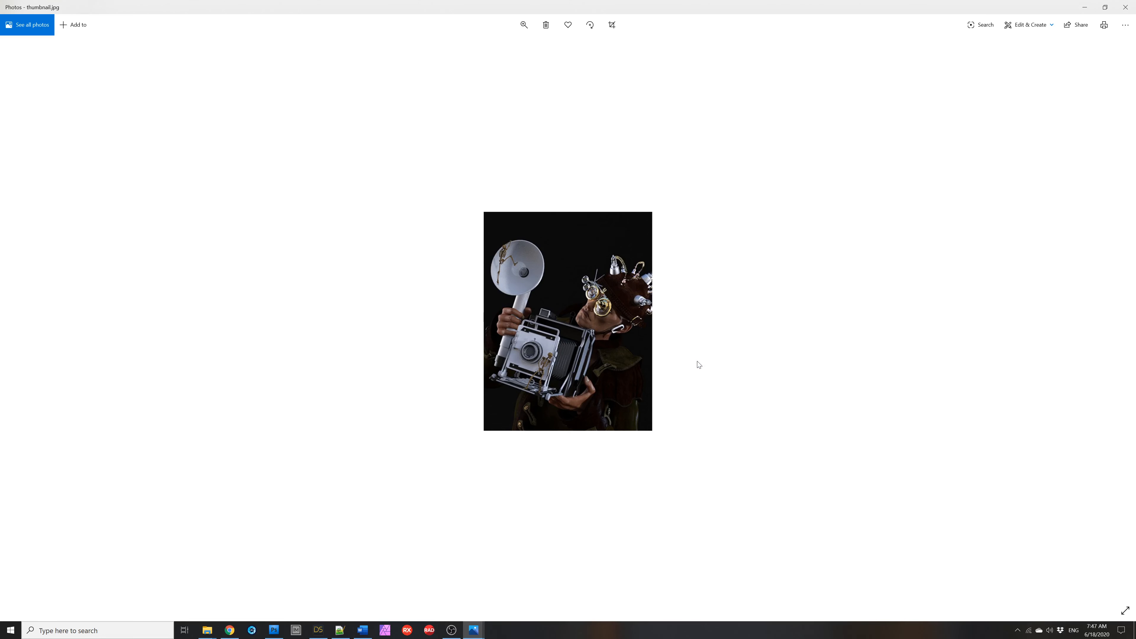
Switch to DAZ Studio and view the Shinto temple scene through the Overhead Camera
{"action": "left_click", "coordinate": [314, 633]}
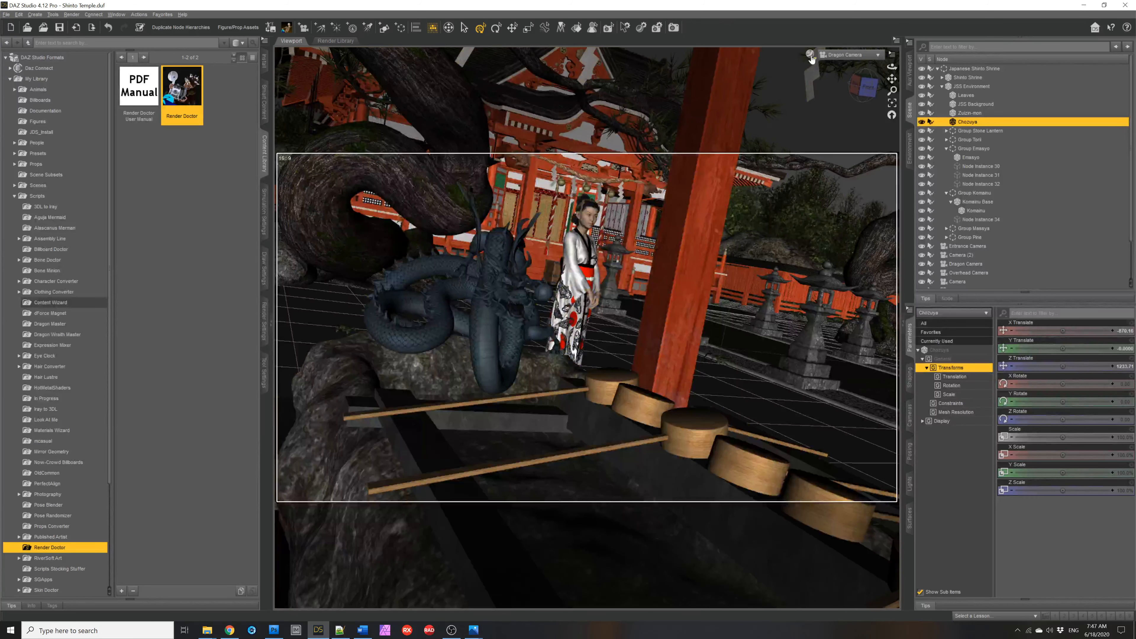
{"action": "left_click", "coordinate": [831, 57]}
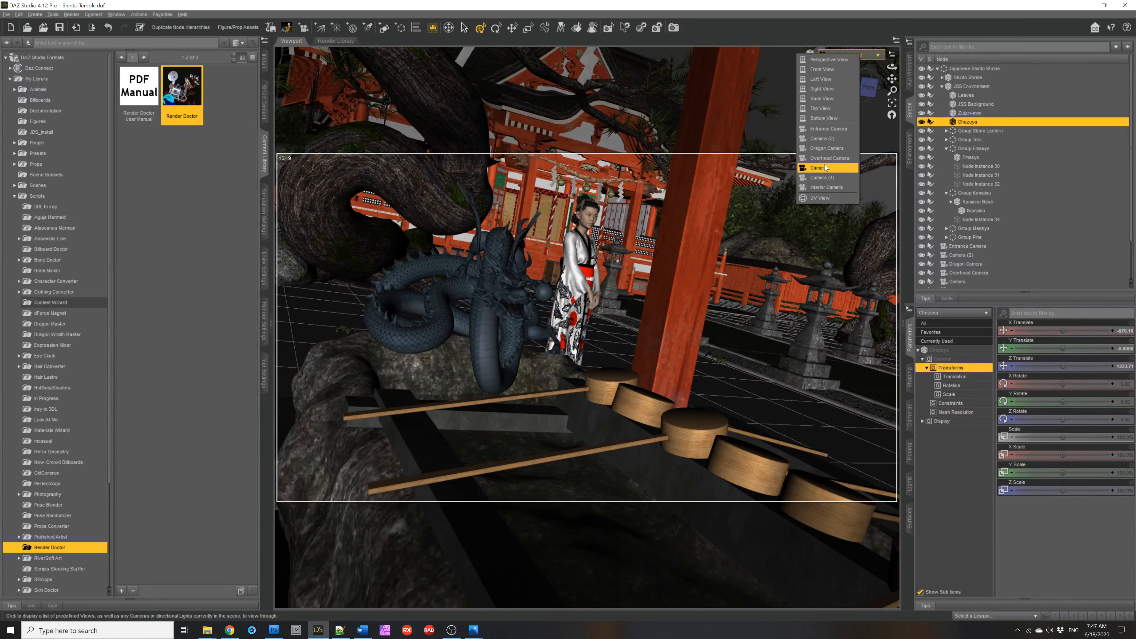
{"action": "left_click", "coordinate": [831, 158]}
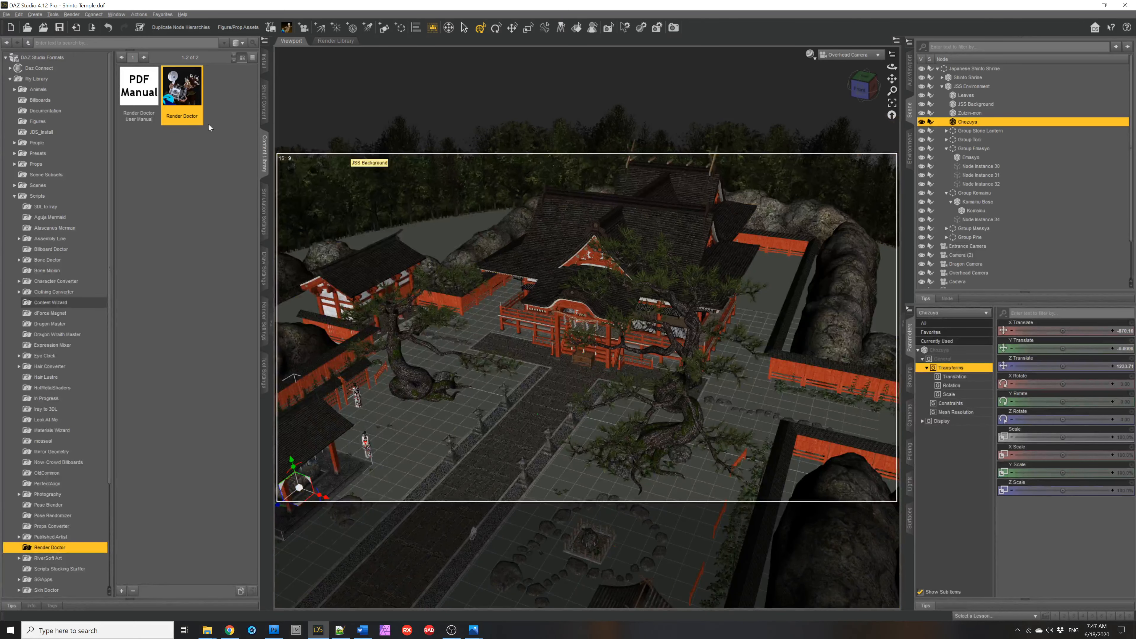
Launch the Render Doctor script, show its Render Cameras settings and move its window towards the middle of the screen
{"action": "mouse_move", "coordinate": [179, 93]}
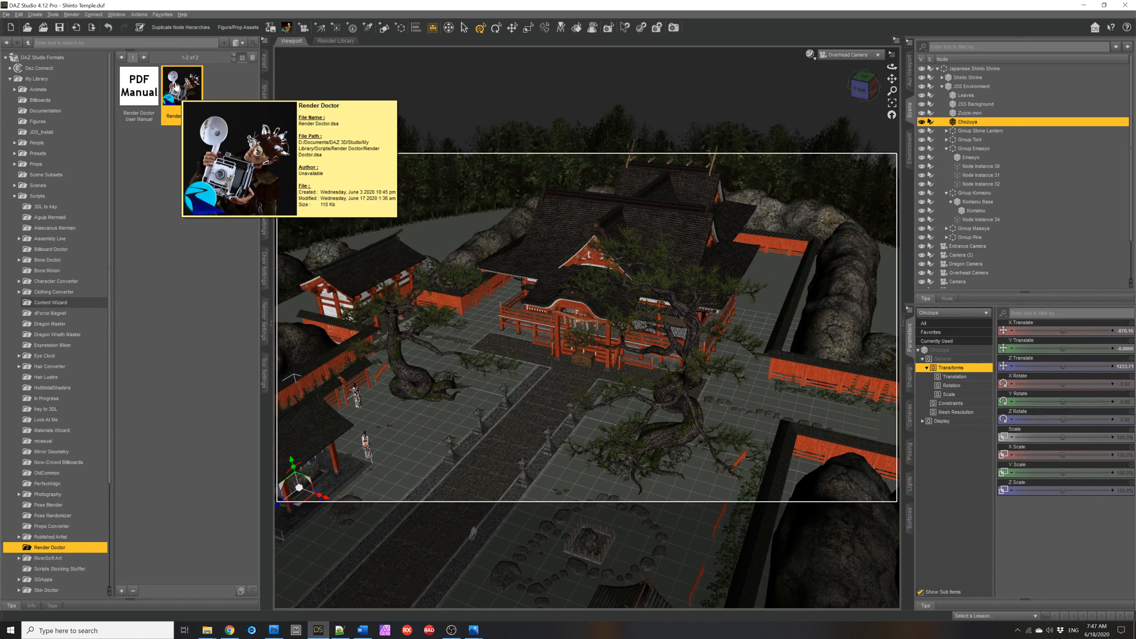
{"action": "double_click", "coordinate": [176, 85]}
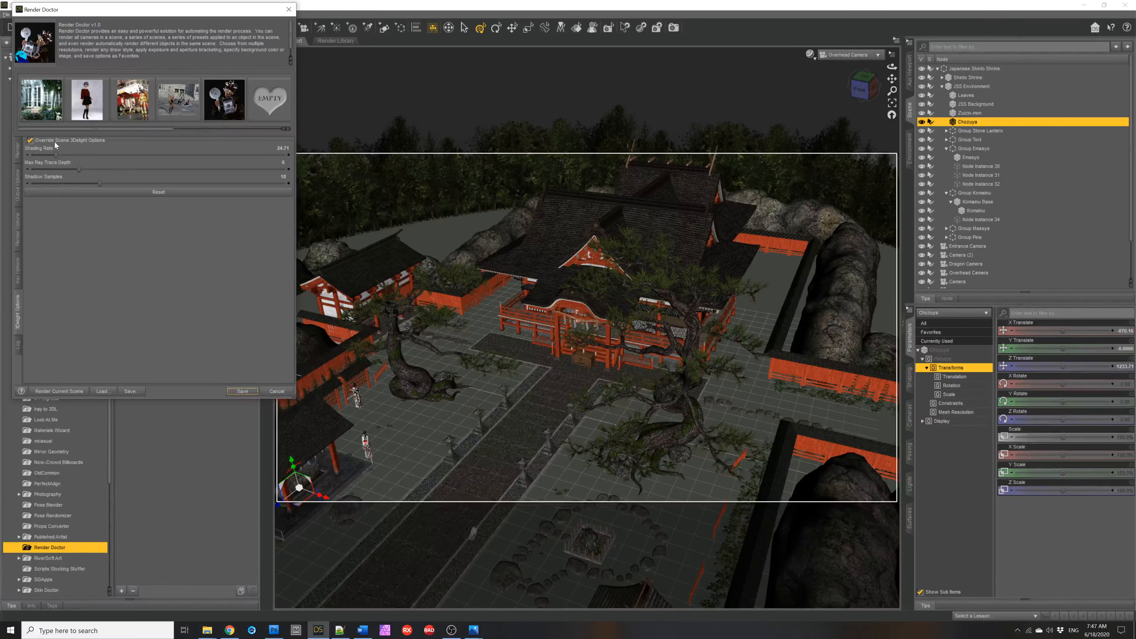
{"action": "left_click", "coordinate": [18, 149]}
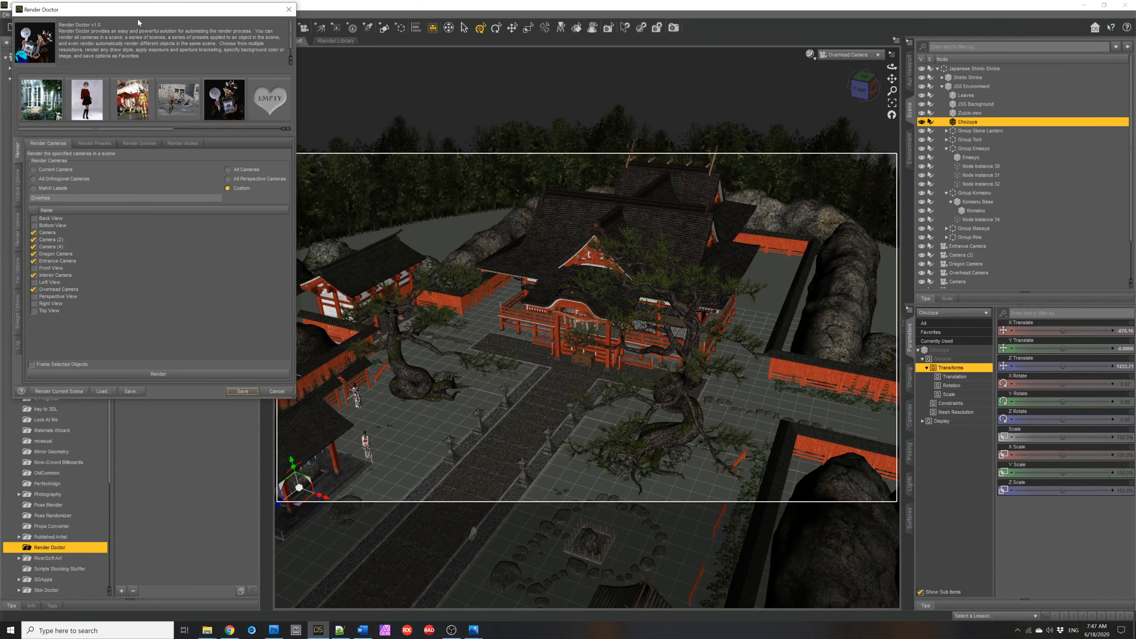
{"action": "left_click_drag", "start_coordinate": [148, 13], "coordinate": [328, 85]}
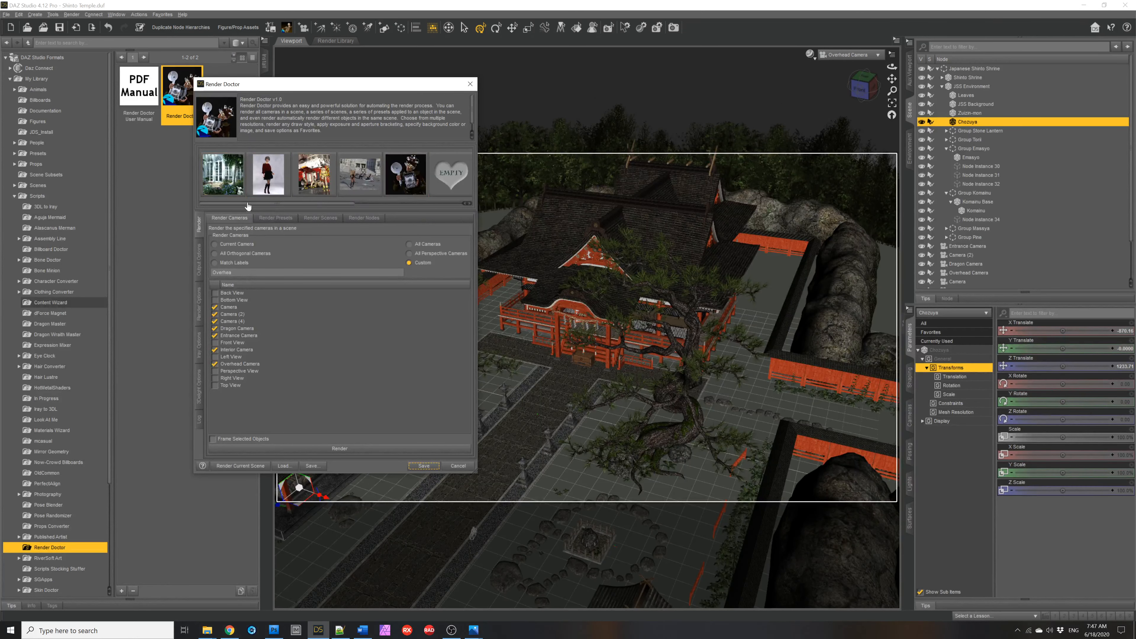
Review Render Doctor's camera, preset and scene render modes and its render, 3Delight and output option pages
{"action": "left_click_drag", "start_coordinate": [249, 204], "coordinate": [226, 211]}
{"action": "left_click", "coordinate": [265, 219]}
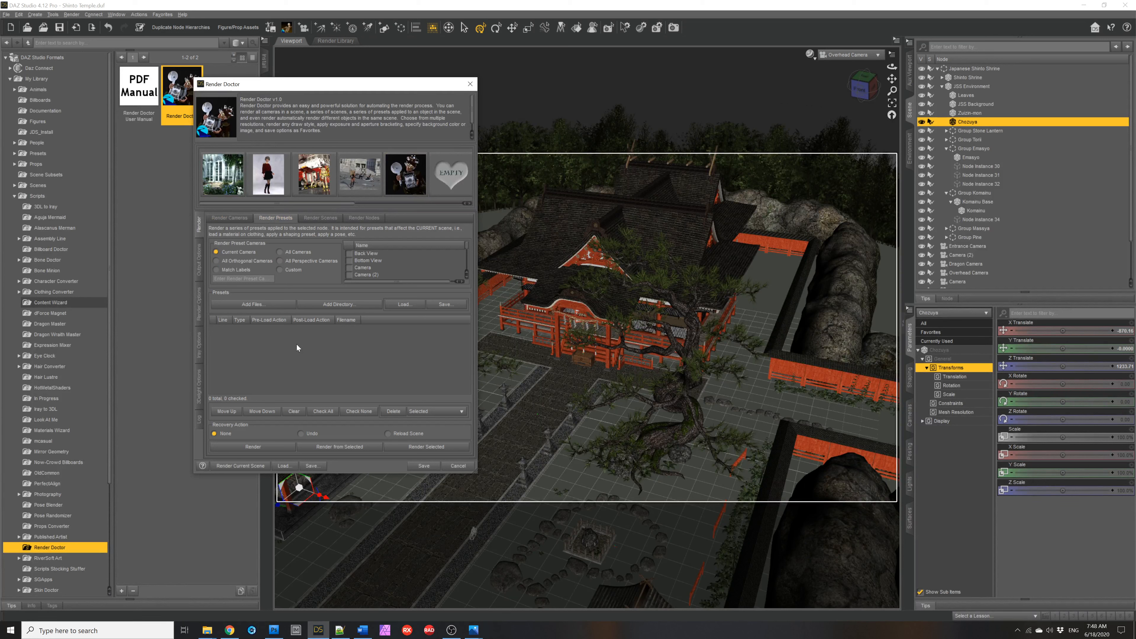
{"action": "left_click", "coordinate": [313, 219]}
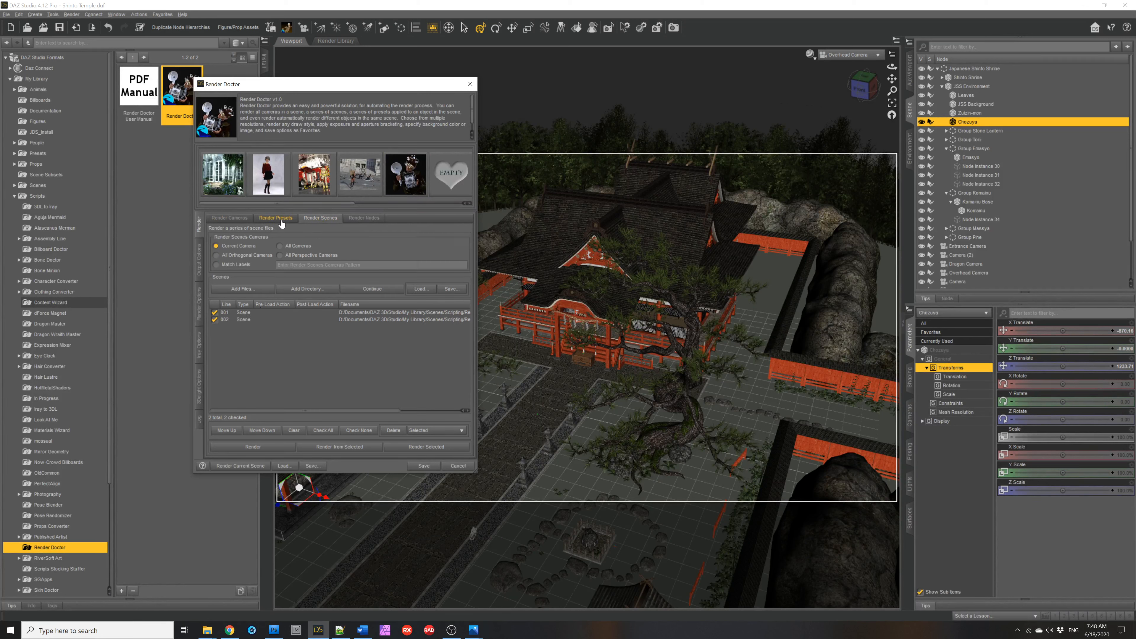
{"action": "left_click", "coordinate": [233, 219]}
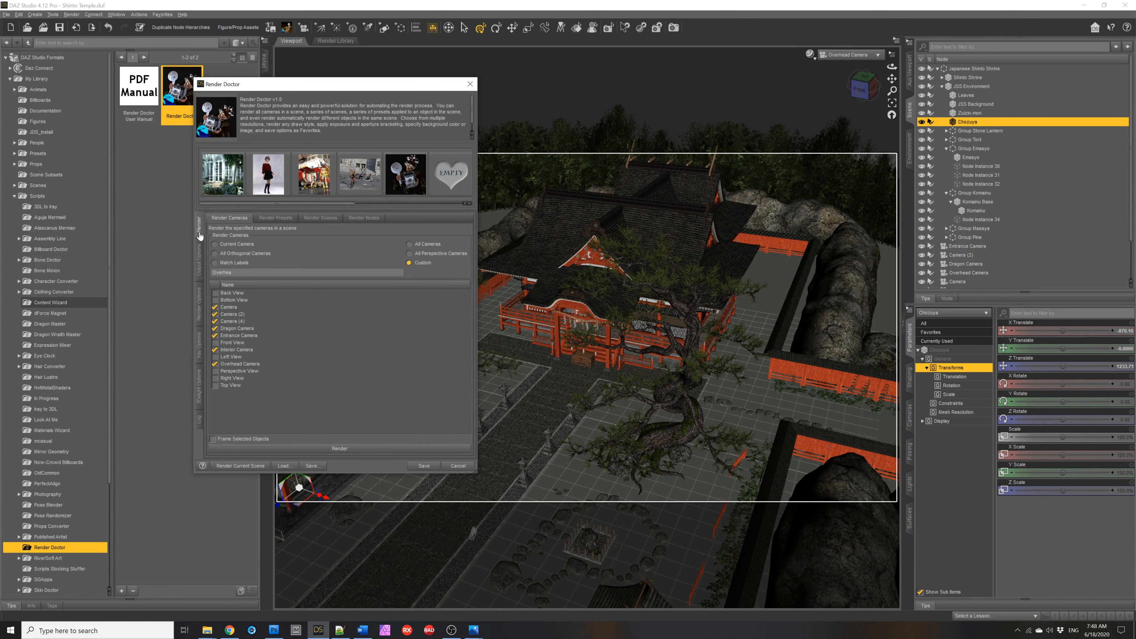
{"action": "left_click", "coordinate": [199, 258]}
{"action": "left_click", "coordinate": [199, 309]}
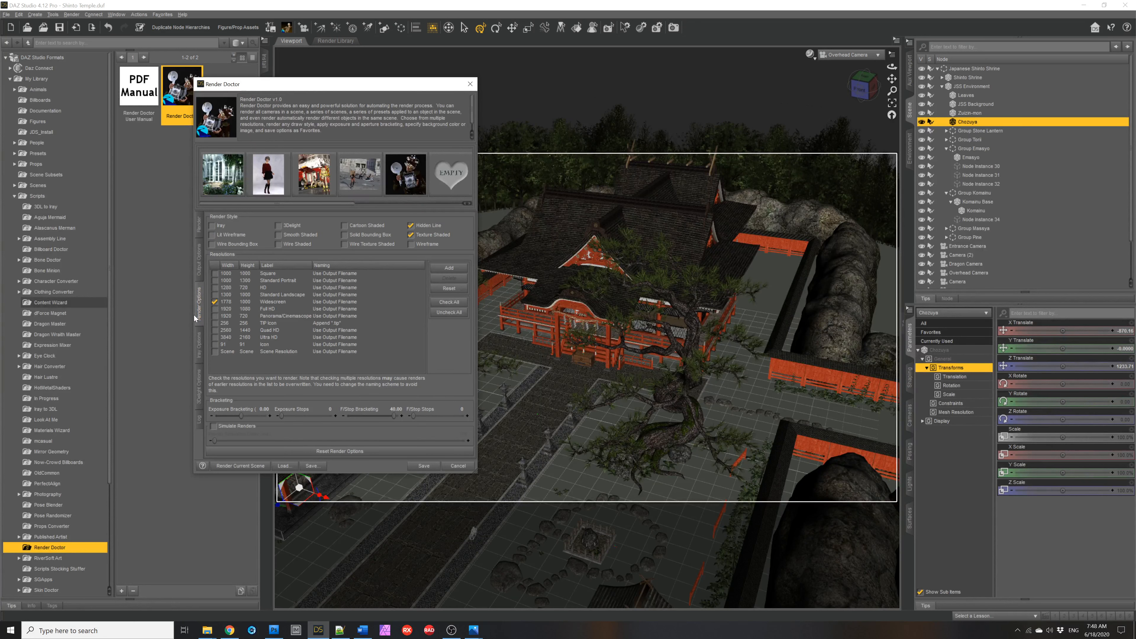
{"action": "left_click", "coordinate": [196, 348]}
{"action": "left_click", "coordinate": [197, 382]}
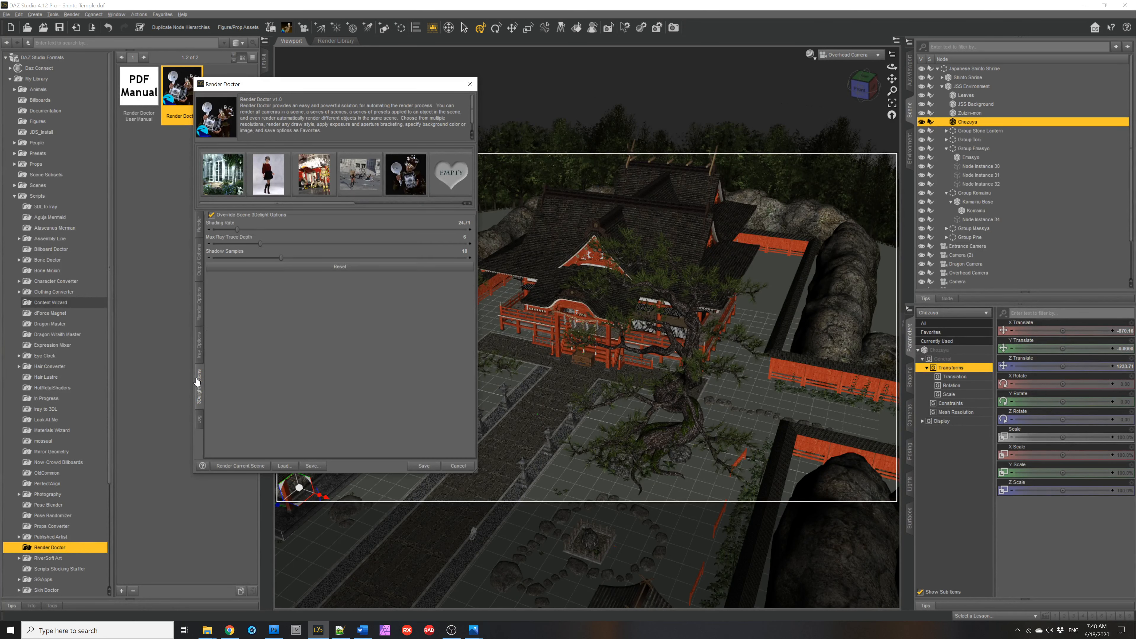
{"action": "left_click", "coordinate": [199, 262]}
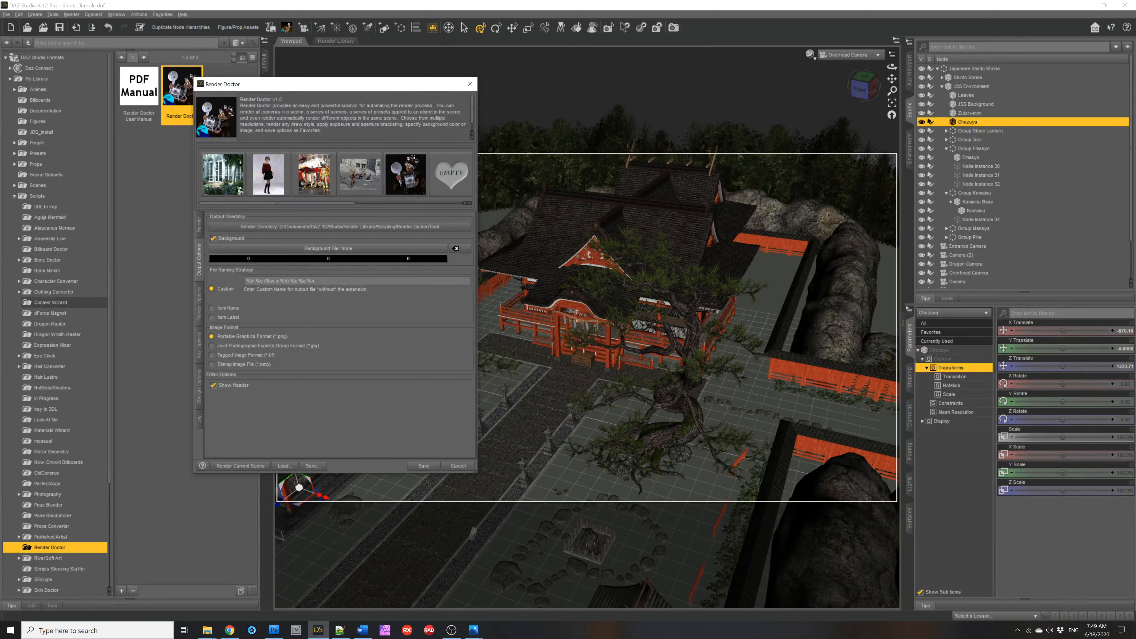
{"action": "mouse_move", "coordinate": [295, 280]}
Try enabling the Iray and 3Delight render styles in the render options and clear both again
{"action": "left_click", "coordinate": [199, 304]}
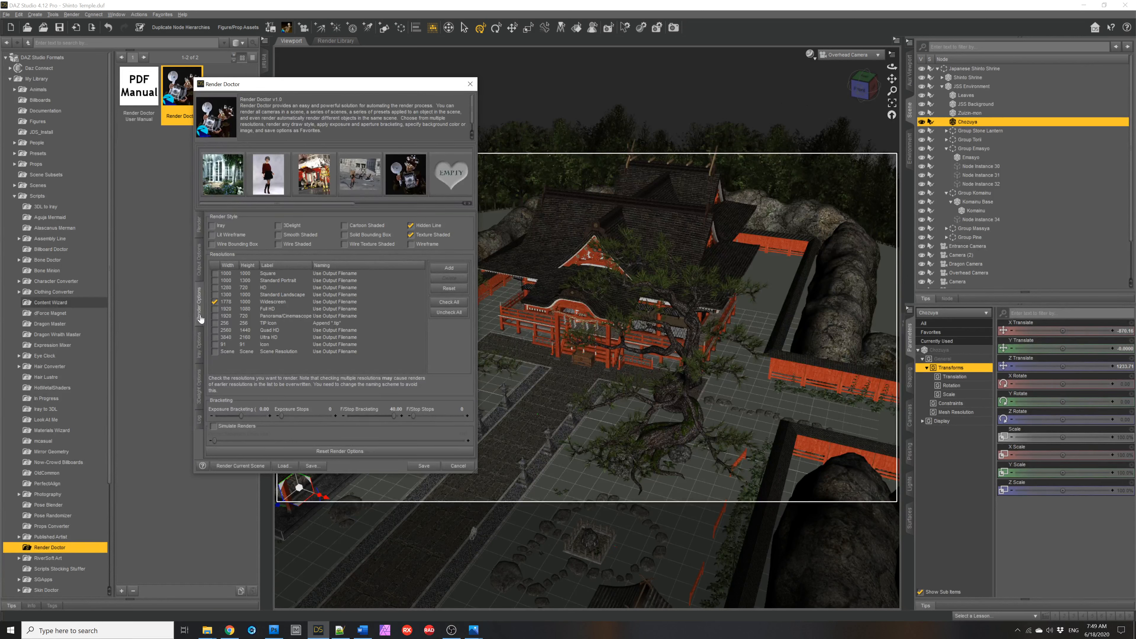
{"action": "left_click", "coordinate": [213, 226]}
{"action": "left_click", "coordinate": [279, 225]}
{"action": "left_click", "coordinate": [291, 226]}
{"action": "left_click", "coordinate": [285, 226]}
{"action": "left_click", "coordinate": [286, 227]}
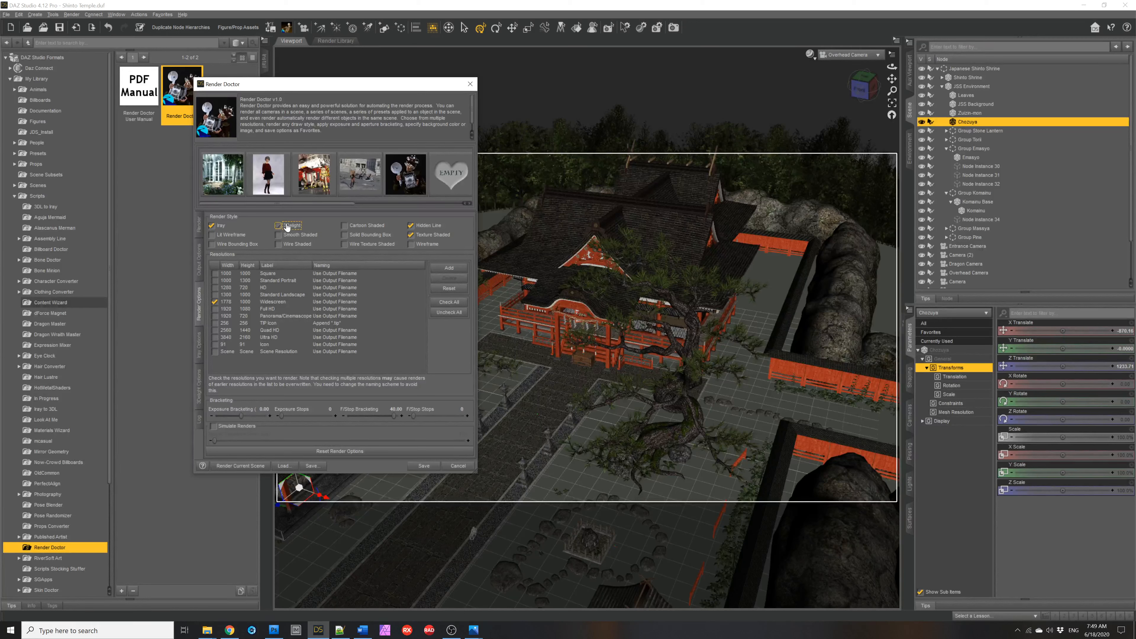
{"action": "left_click", "coordinate": [220, 227]}
{"action": "left_click", "coordinate": [420, 237]}
{"action": "left_click", "coordinate": [428, 227]}
Use Scene Resolution instead of Widescreen as the render resolution and view its naming options without changing them
{"action": "left_click", "coordinate": [215, 301]}
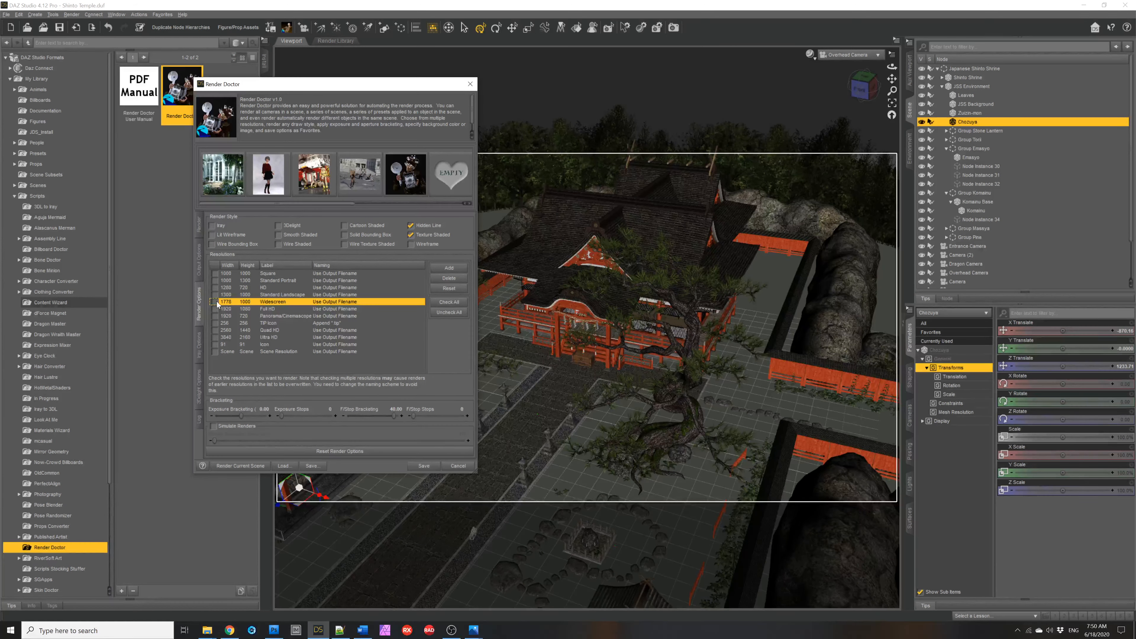
{"action": "left_click", "coordinate": [214, 352]}
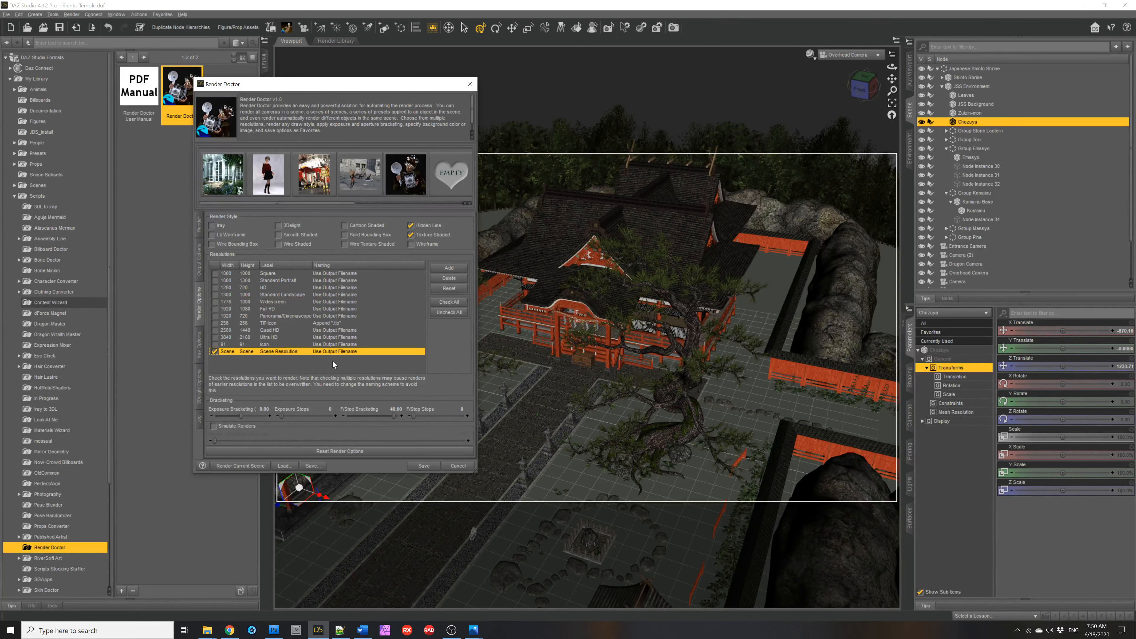
{"action": "left_click", "coordinate": [215, 316]}
{"action": "left_click", "coordinate": [215, 309]}
{"action": "left_click", "coordinate": [216, 316]}
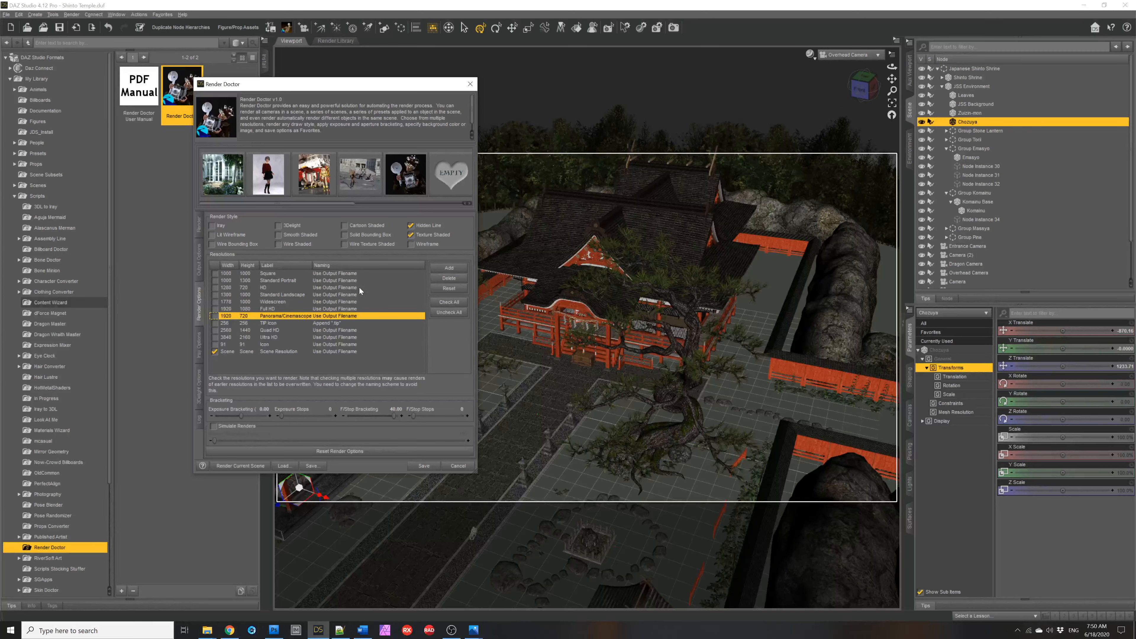
{"action": "double_click", "coordinate": [349, 351]}
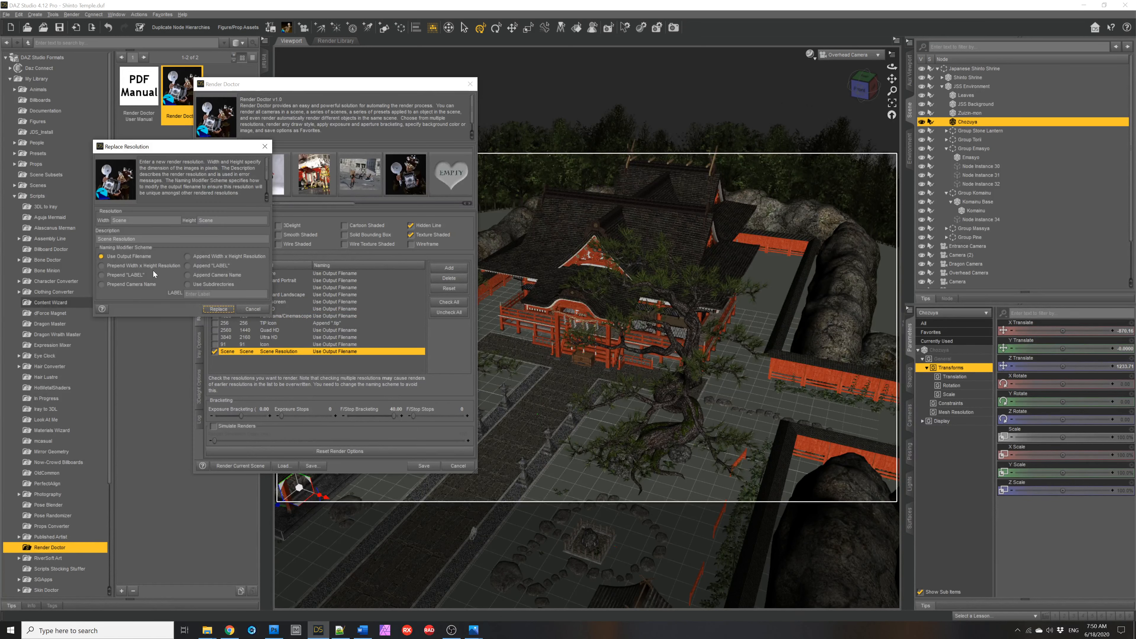
{"action": "left_click", "coordinate": [249, 307]}
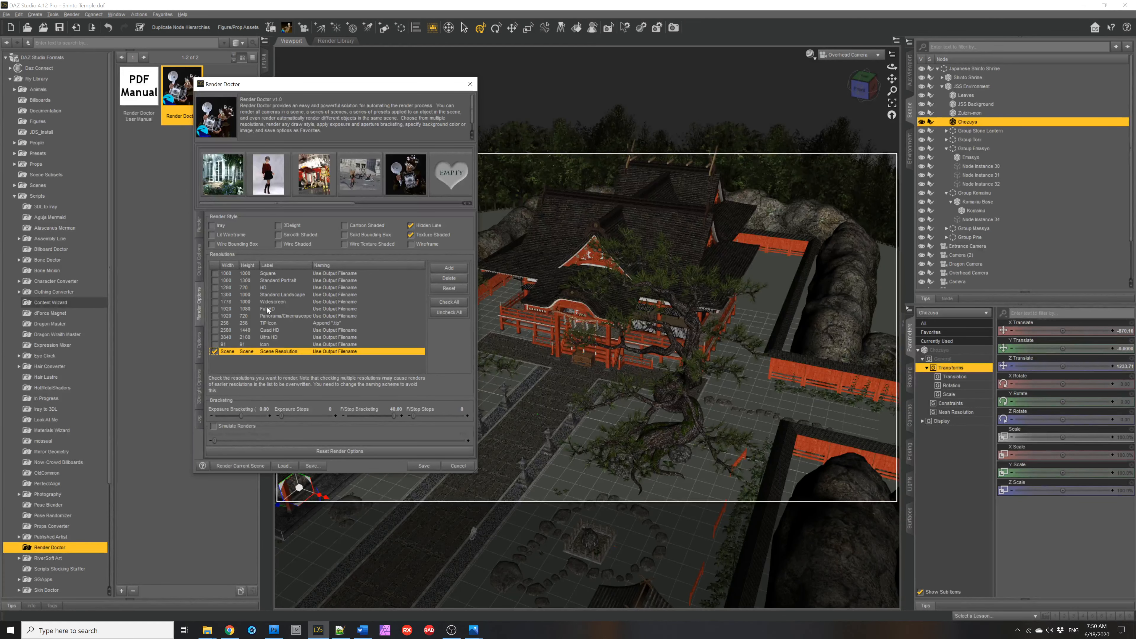
Try adding the Square and Standard Portrait resolutions and check the output file naming settings against them
{"action": "left_click", "coordinate": [214, 273]}
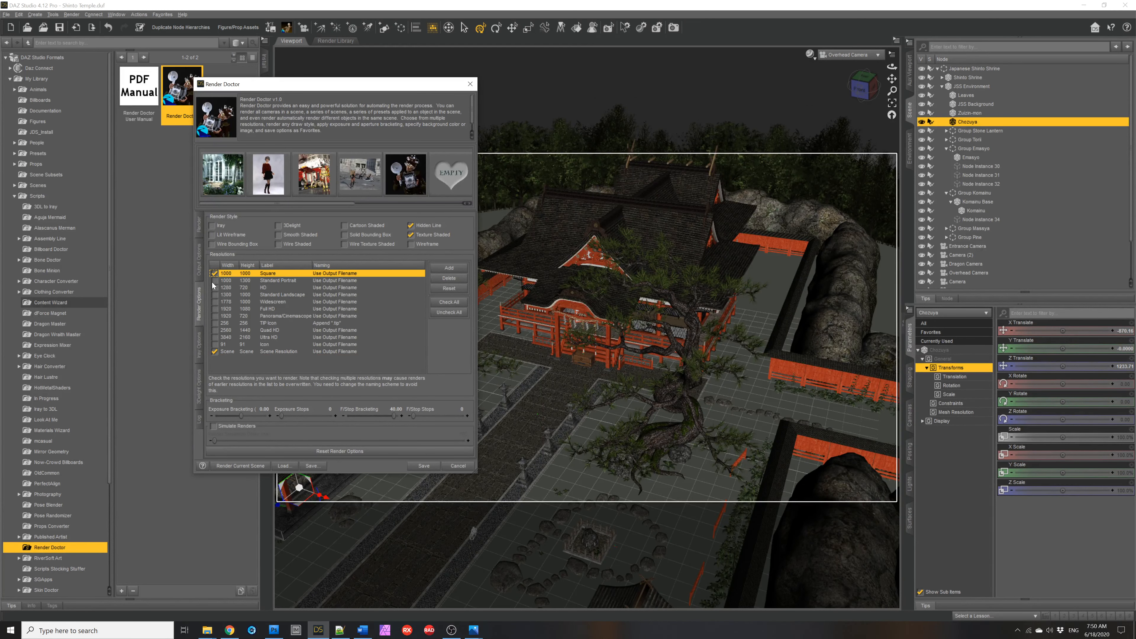
{"action": "left_click", "coordinate": [214, 280]}
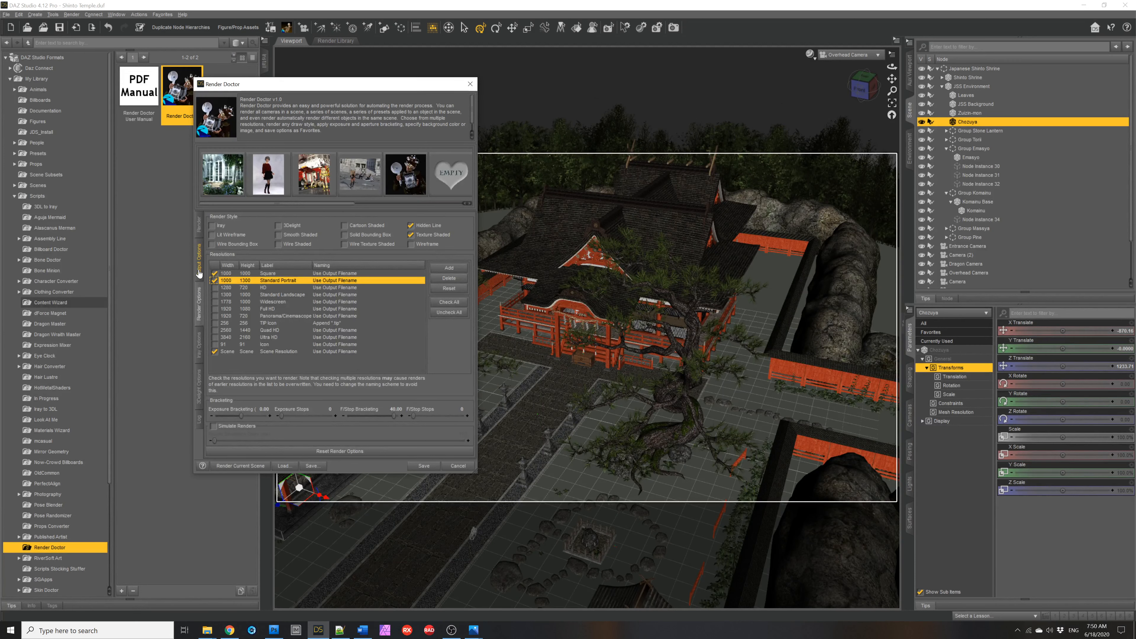
{"action": "left_click", "coordinate": [199, 259]}
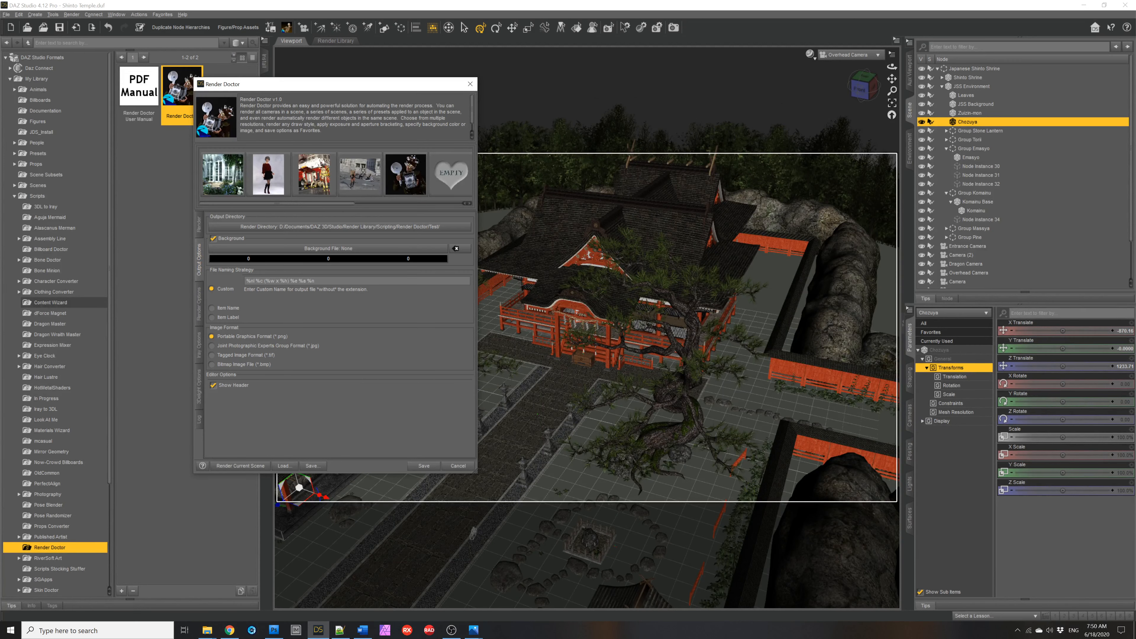
{"action": "left_click", "coordinate": [199, 316]}
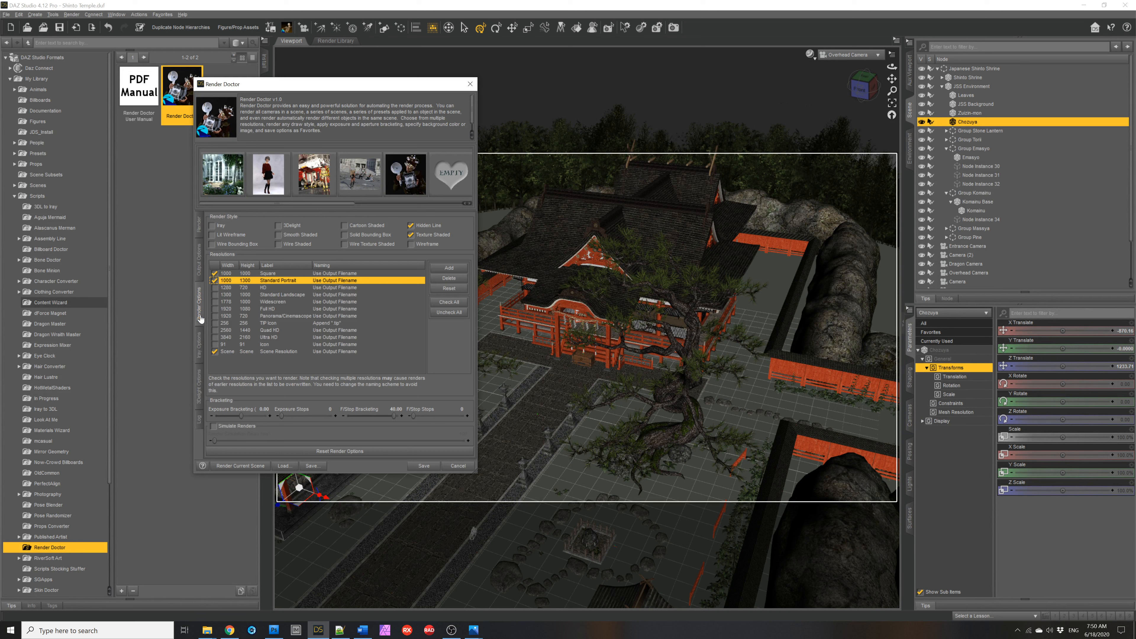
Try other naming modifiers for the Standard Portrait resolution, discard them, and deselect the Standard Portrait and Square resolutions
{"action": "double_click", "coordinate": [337, 281]}
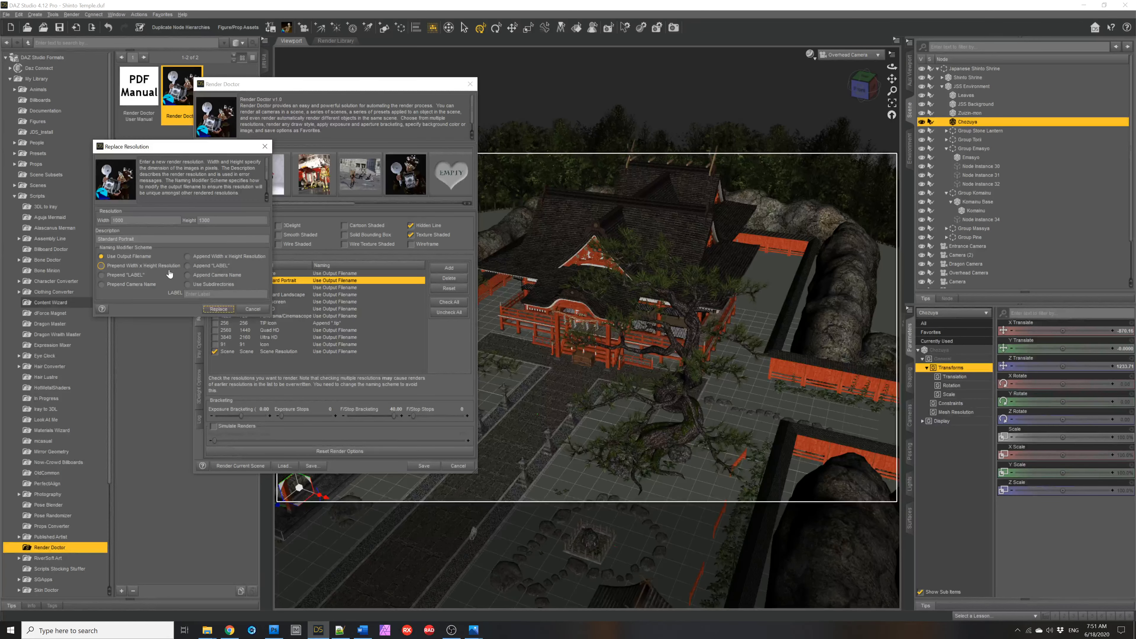
{"action": "left_click", "coordinate": [121, 278]}
{"action": "type", "text": "fdadaf"}
{"action": "left_click", "coordinate": [133, 285]}
{"action": "left_click", "coordinate": [249, 308]}
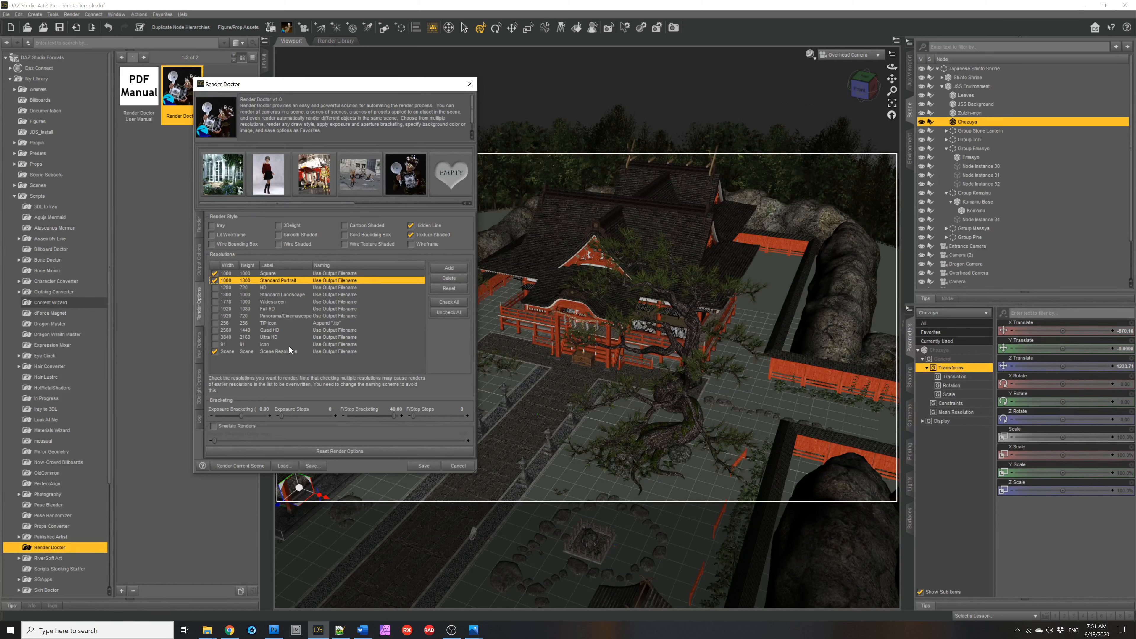
{"action": "left_click", "coordinate": [215, 281]}
{"action": "left_click", "coordinate": [215, 273]}
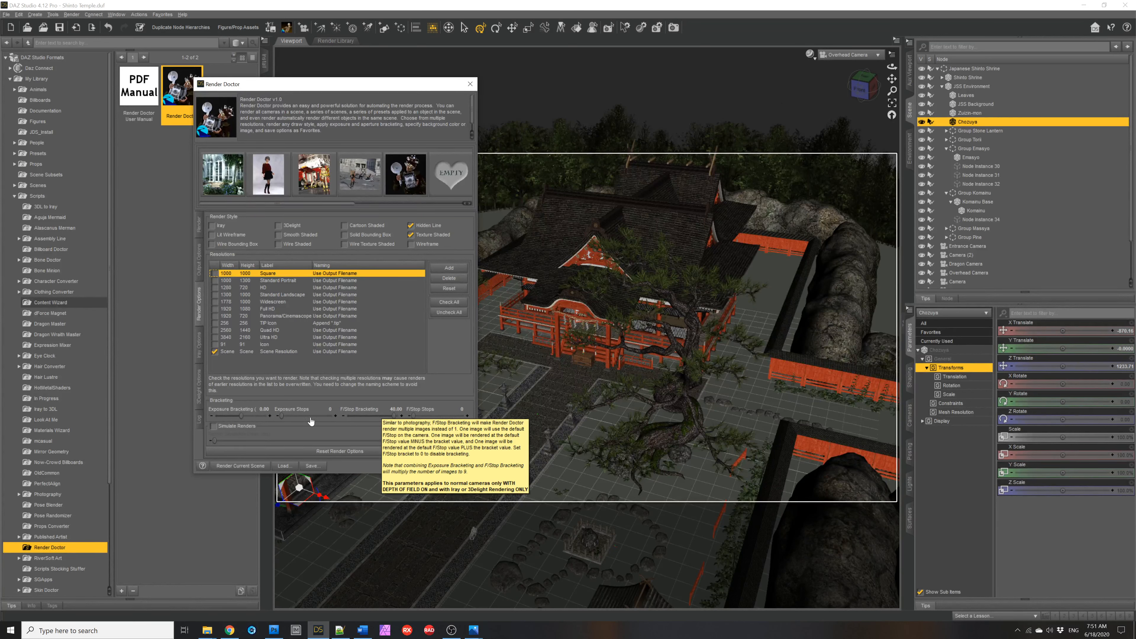
Try the Simulate Renders option and toggle the override of the scene's Iray options off and back on
{"action": "left_click", "coordinate": [226, 428]}
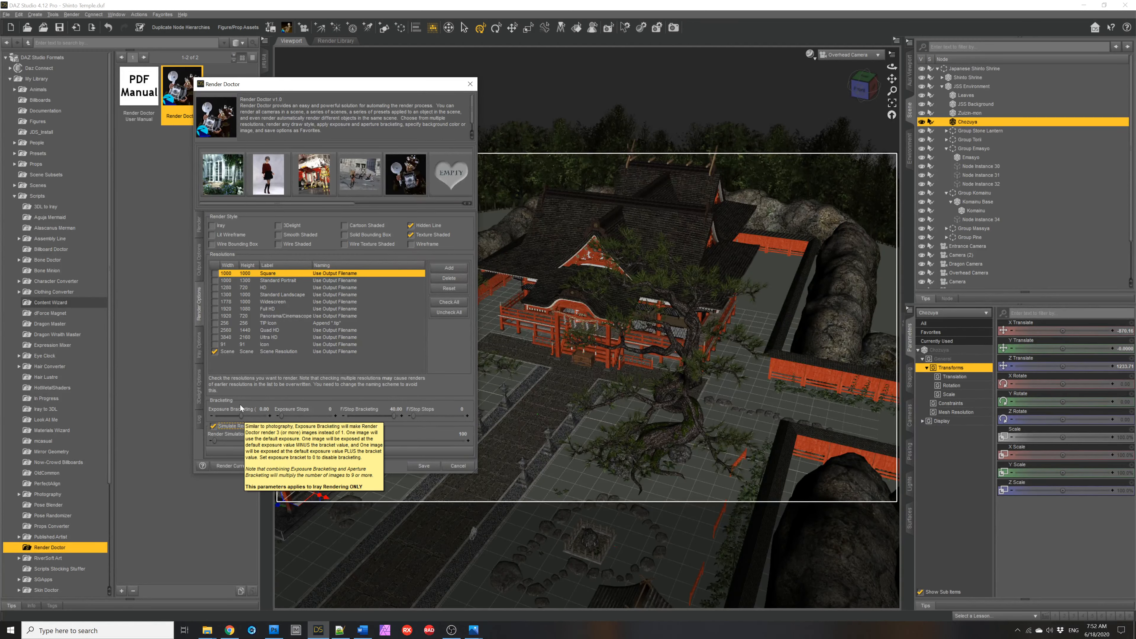
{"action": "left_click", "coordinate": [213, 426]}
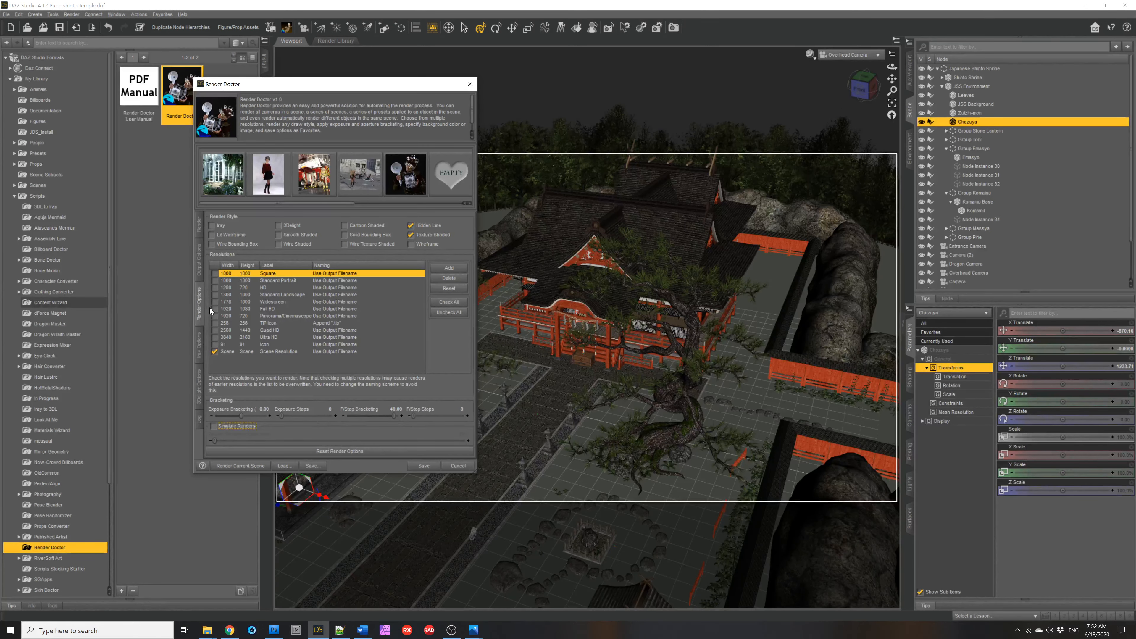
{"action": "left_click", "coordinate": [198, 343]}
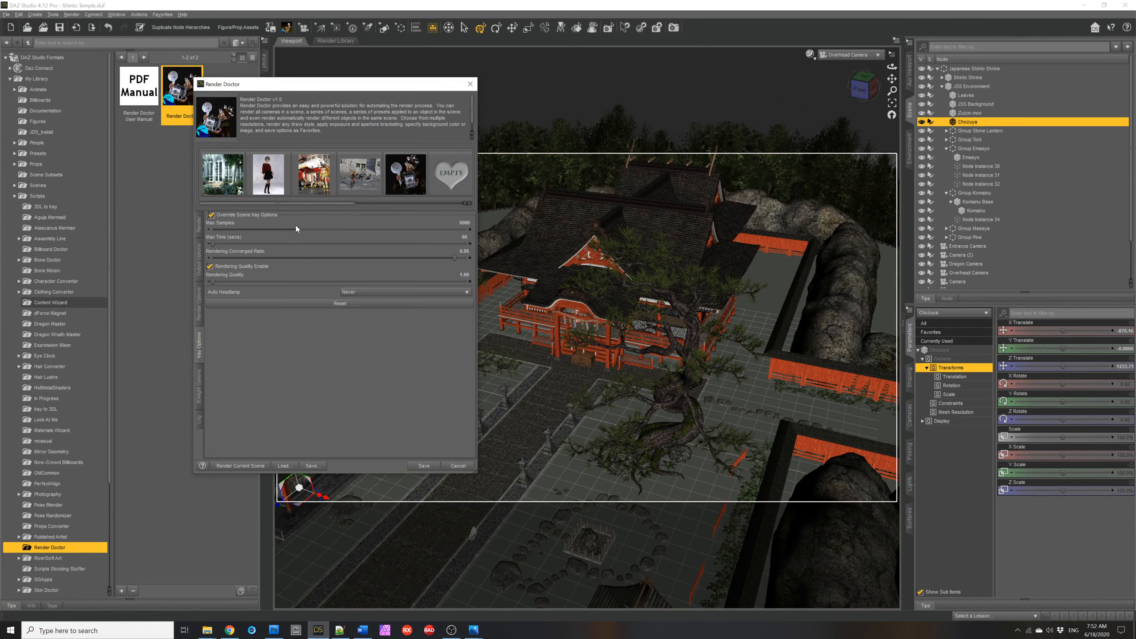
{"action": "left_click", "coordinate": [215, 216]}
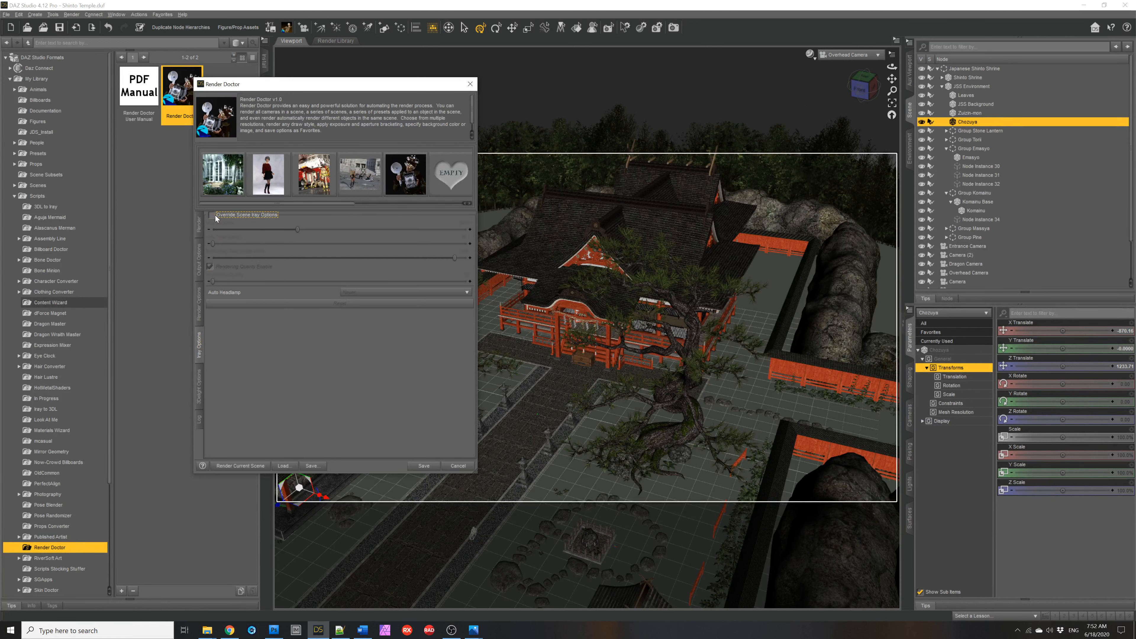
{"action": "left_click", "coordinate": [215, 216]}
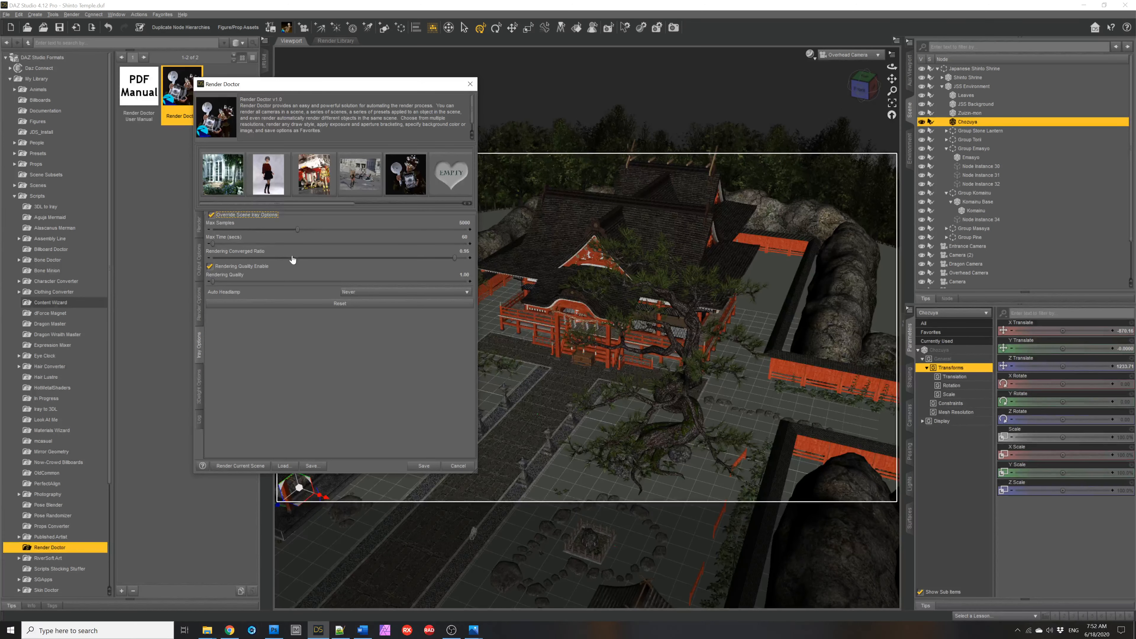
Check the Iray options override by turning it off and on again, and view the 3Delight options and the log
{"action": "left_click", "coordinate": [314, 272]}
{"action": "left_click", "coordinate": [230, 215]}
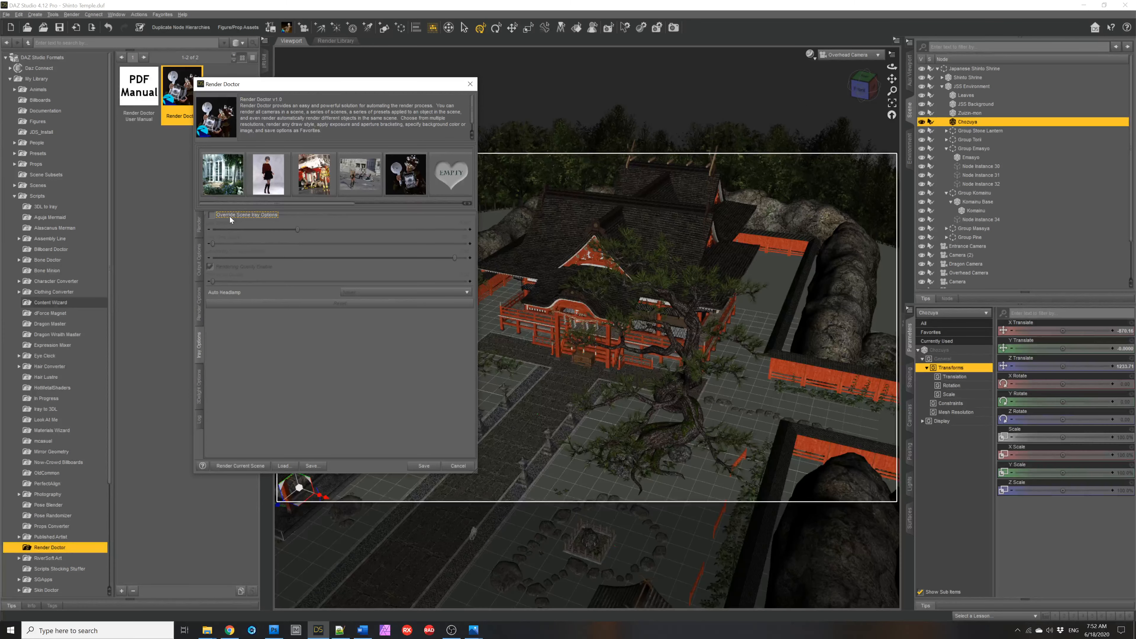
{"action": "left_click", "coordinate": [230, 215]}
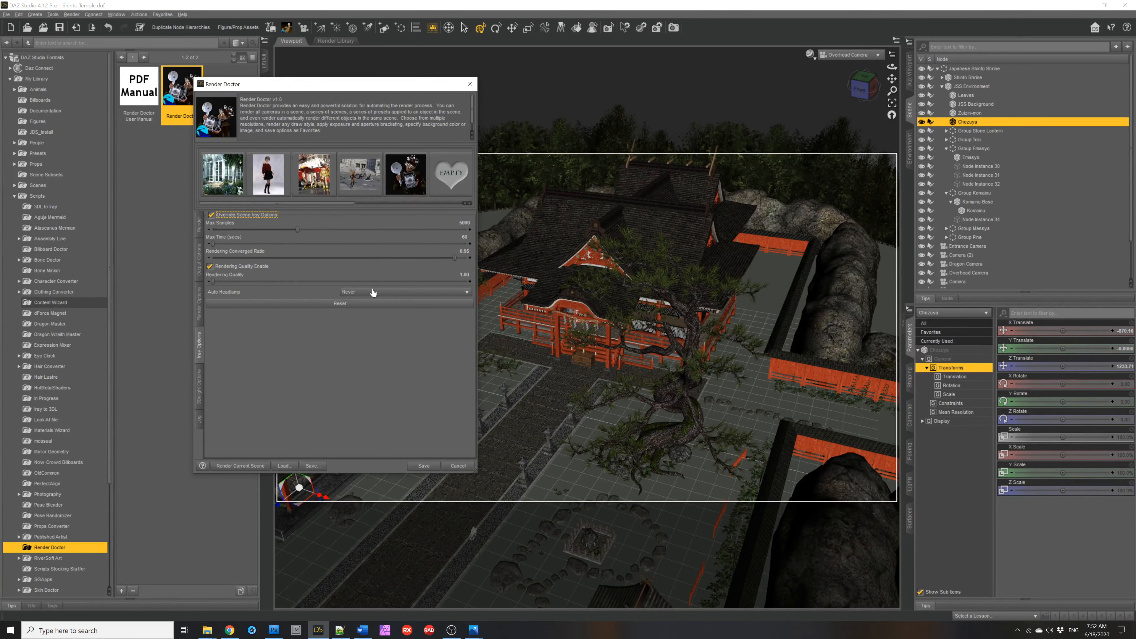
{"action": "left_click", "coordinate": [199, 396]}
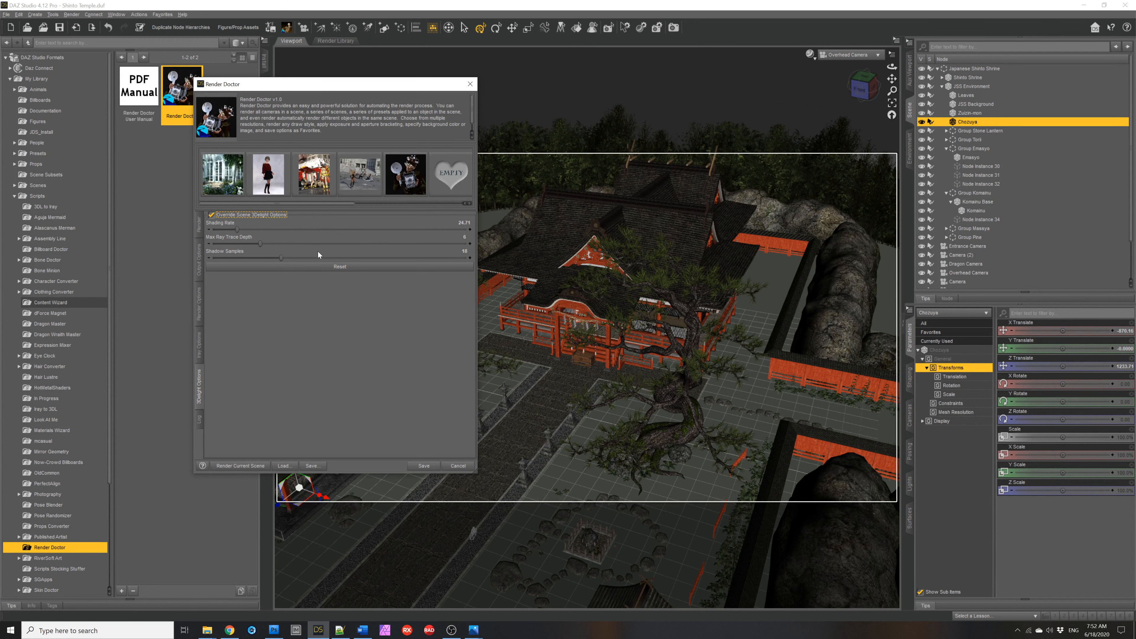
{"action": "left_click", "coordinate": [199, 417]}
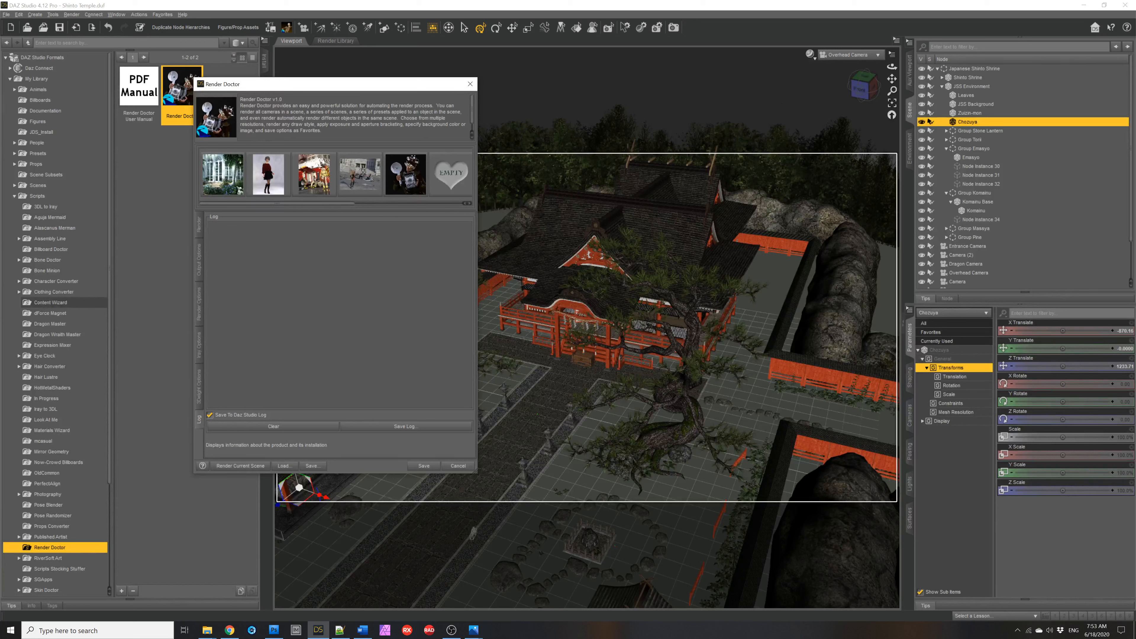
Review Render Doctor's settings for rendering cameras, presets, scenes and nodes
{"action": "left_click", "coordinate": [199, 232]}
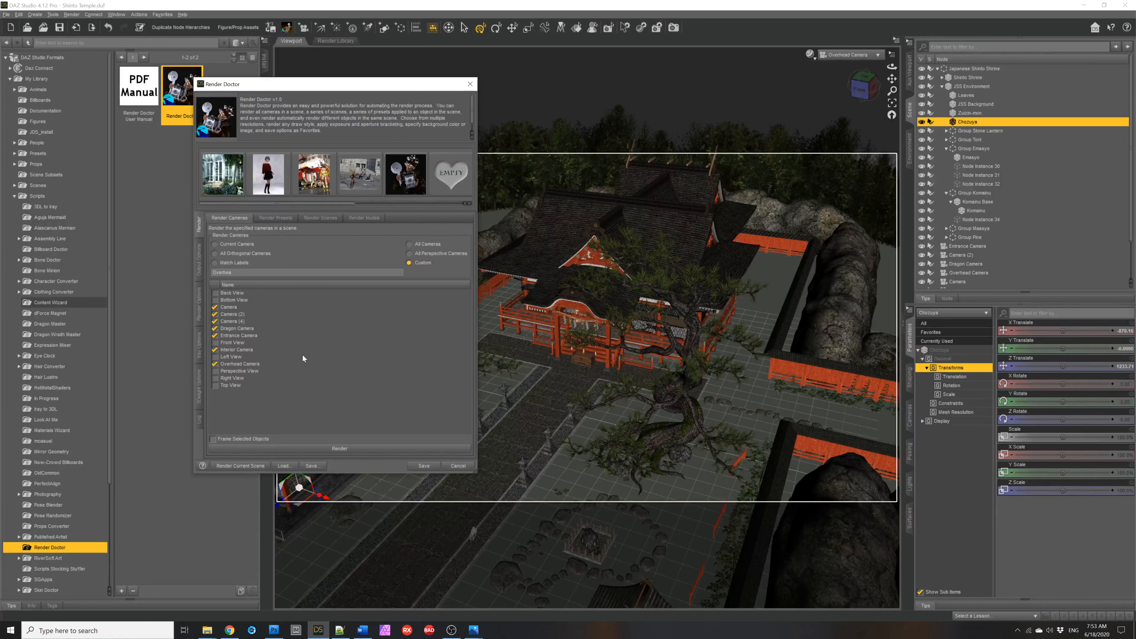
{"action": "left_click", "coordinate": [276, 219]}
{"action": "left_click", "coordinate": [316, 220]}
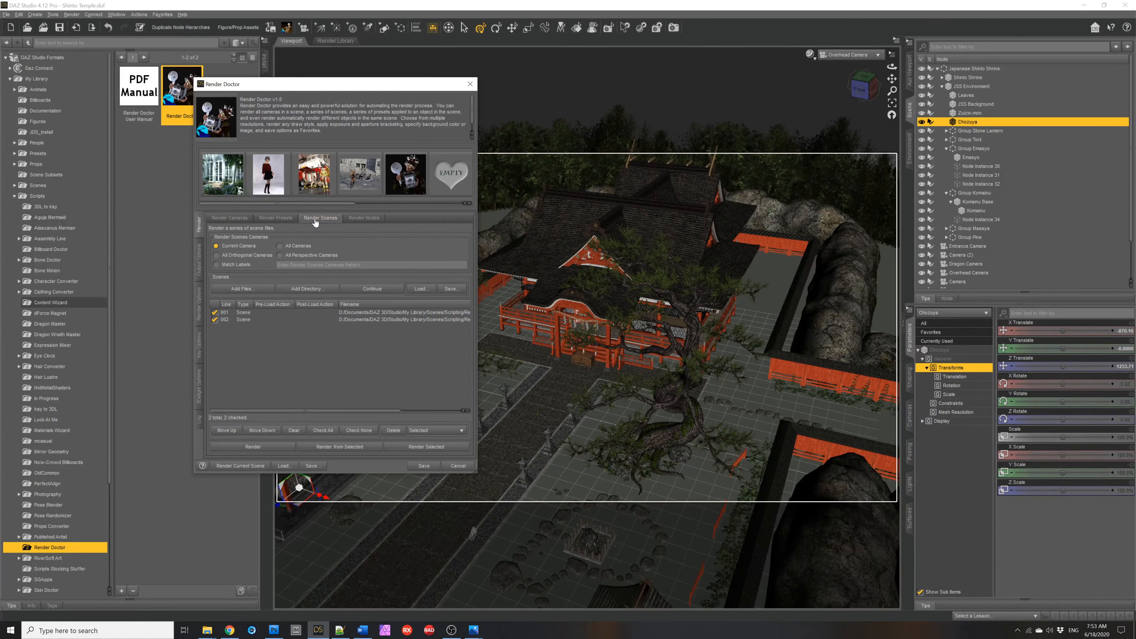
{"action": "left_click", "coordinate": [373, 221]}
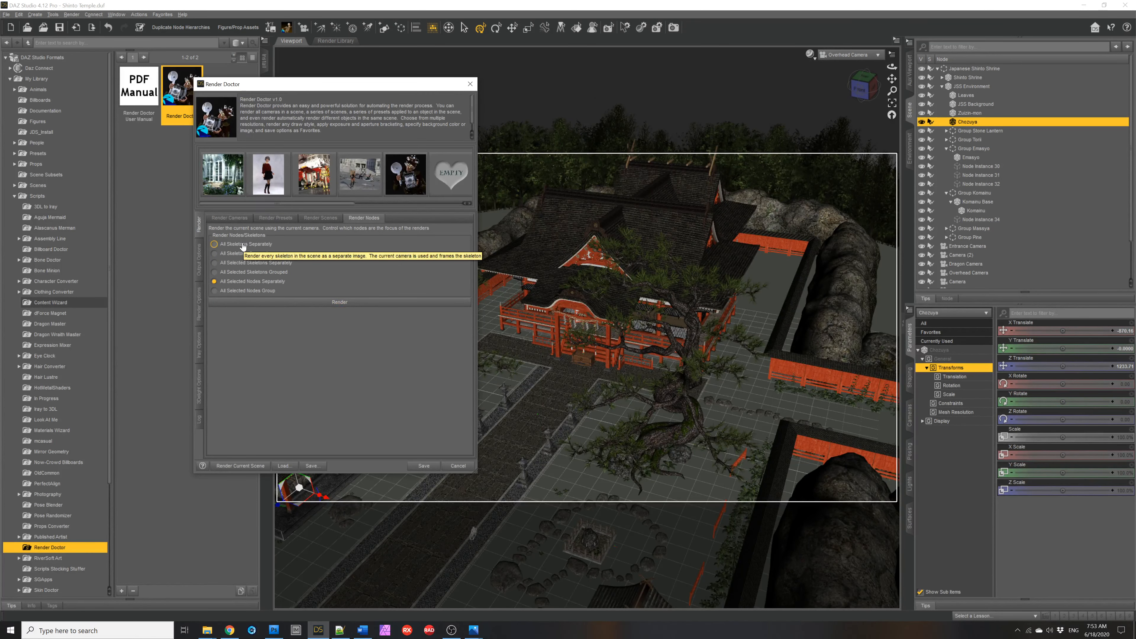
{"action": "left_click", "coordinate": [228, 218]}
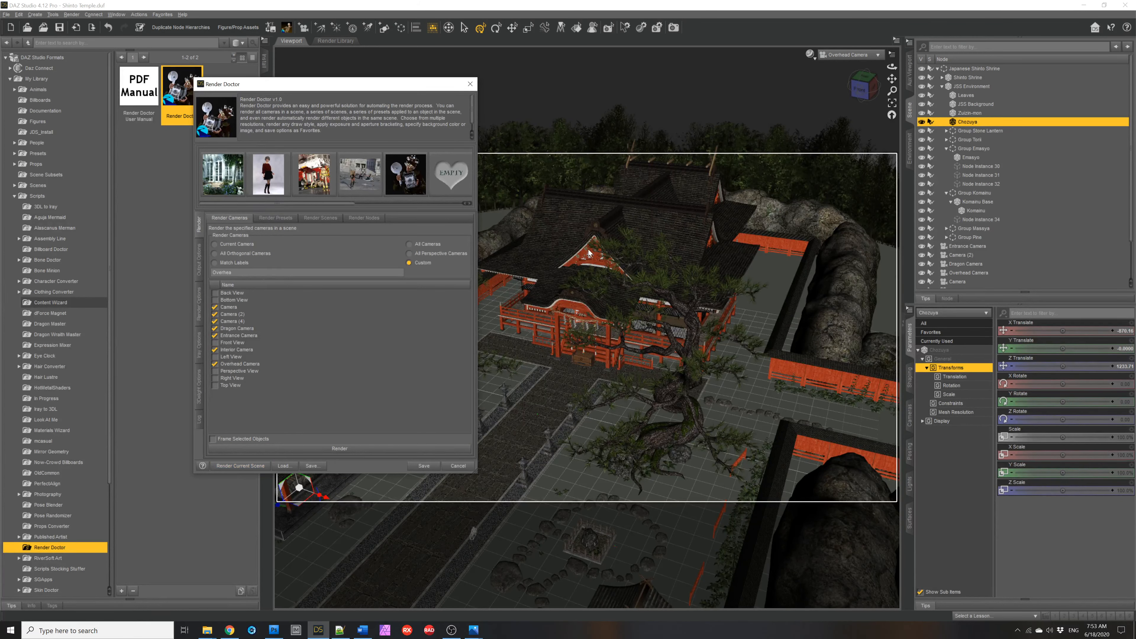
Add the Smooth Shaded style and the Square 1000 x 1000 resolution to the render options and render the current scene
{"action": "left_click", "coordinate": [198, 307]}
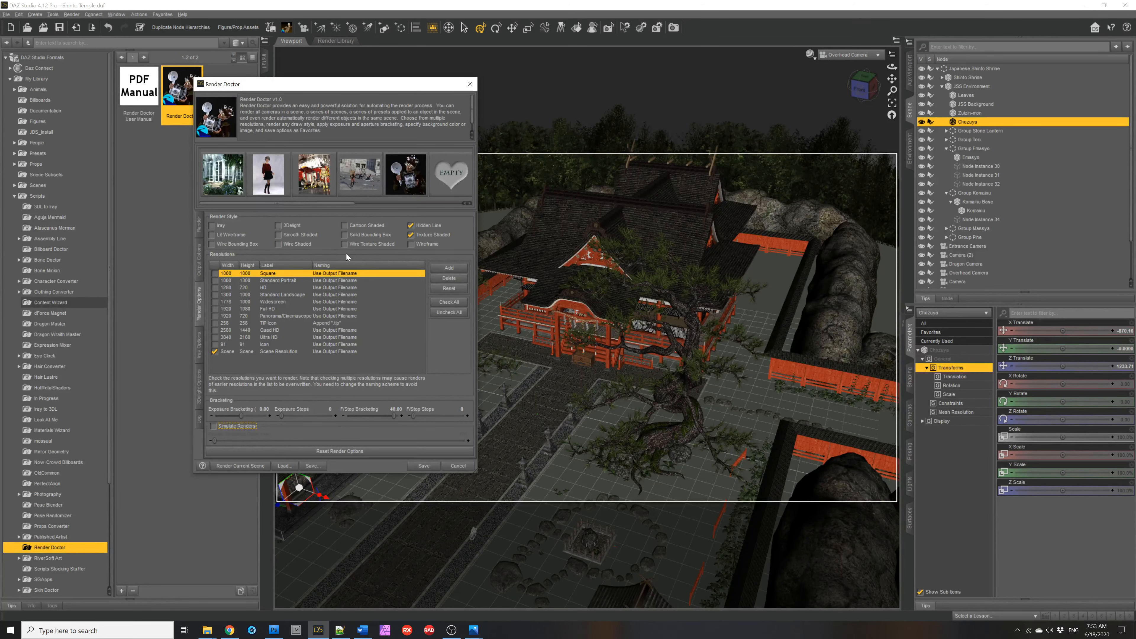
{"action": "left_click", "coordinate": [296, 234]}
{"action": "left_click", "coordinate": [215, 274]}
{"action": "left_click_drag", "start_coordinate": [369, 85], "coordinate": [182, 95]}
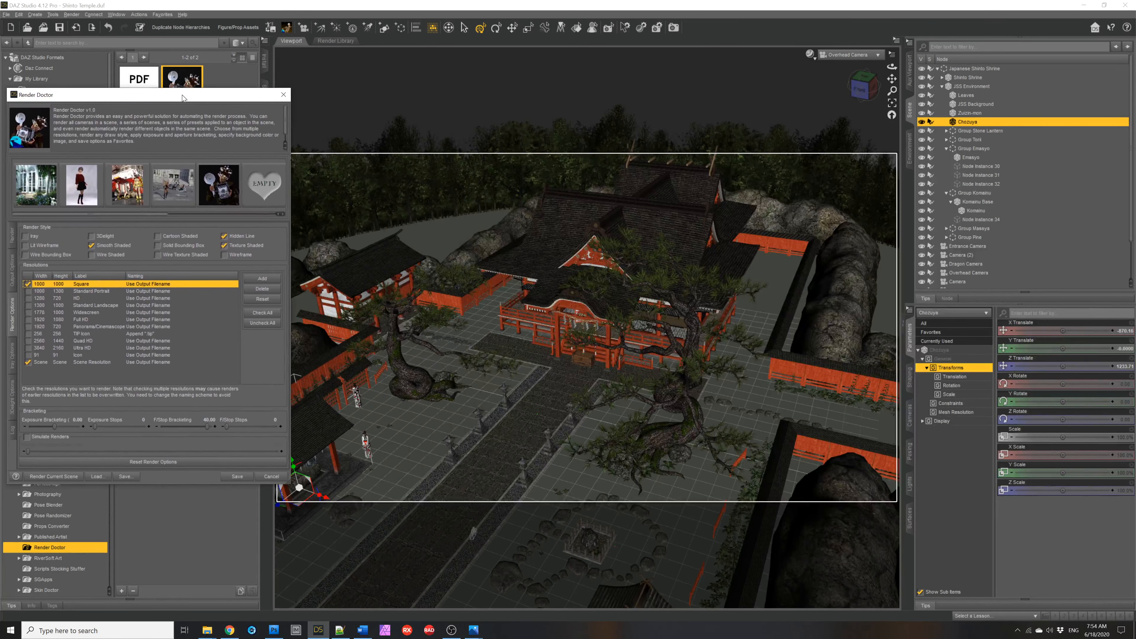
{"action": "left_click", "coordinate": [58, 477]}
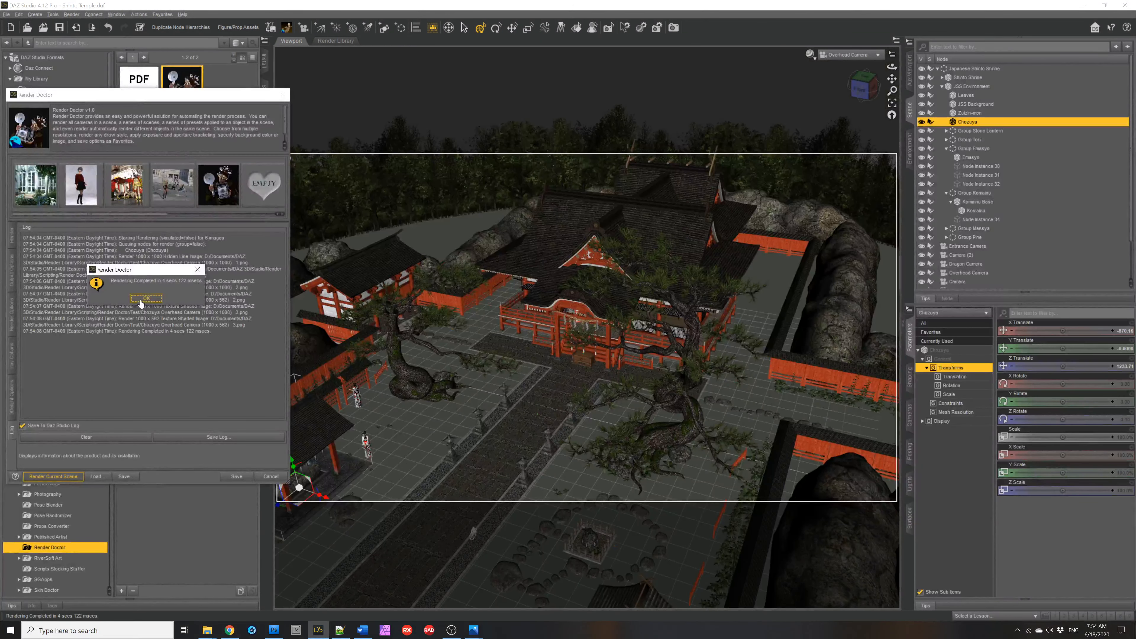
{"action": "left_click", "coordinate": [146, 298]}
Switch to the Test output folder in File Explorer and look through the rendered Chozuya Overhead Camera images in Photos
{"action": "mouse_move", "coordinate": [207, 630]}
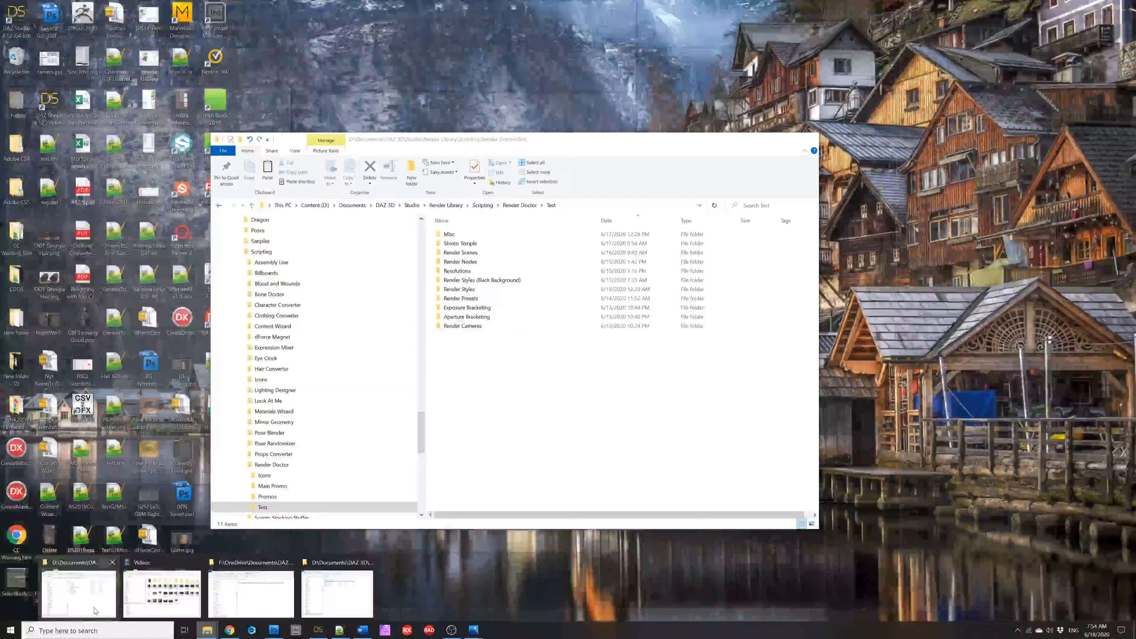
{"action": "left_click", "coordinate": [79, 593]}
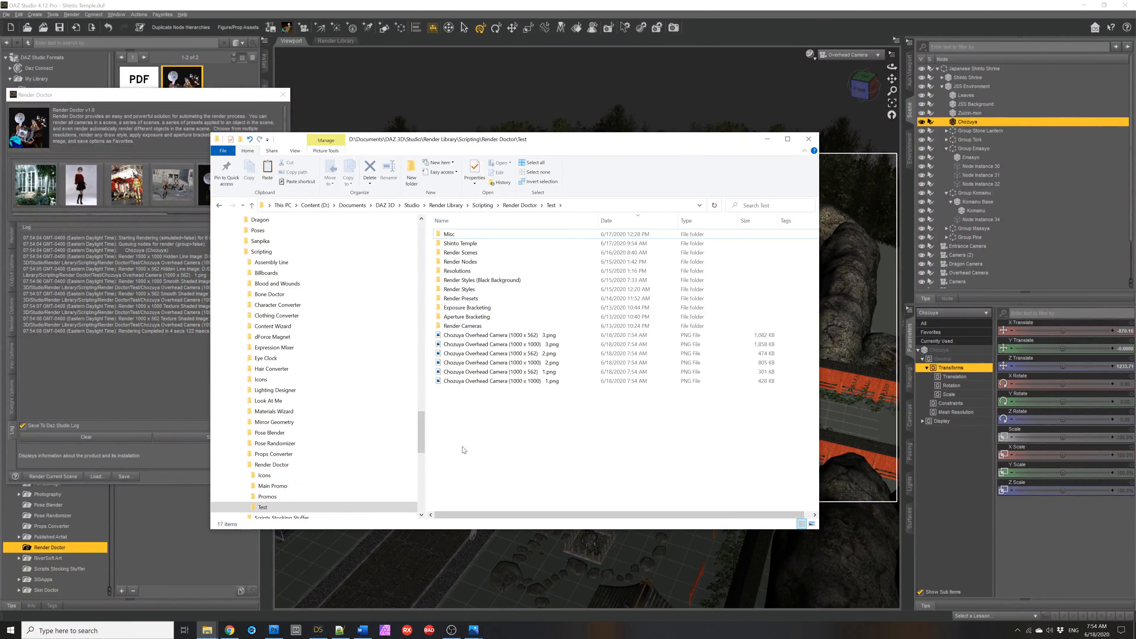
{"action": "left_click", "coordinate": [522, 344]}
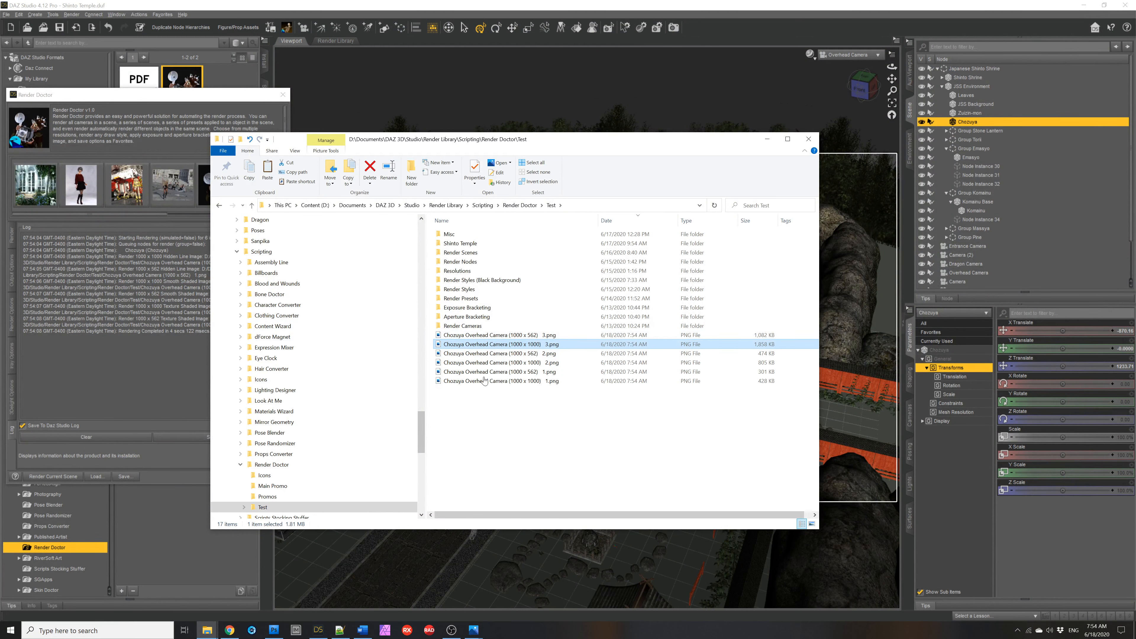
{"action": "left_click", "coordinate": [495, 336]}
{"action": "double_click", "coordinate": [495, 337]}
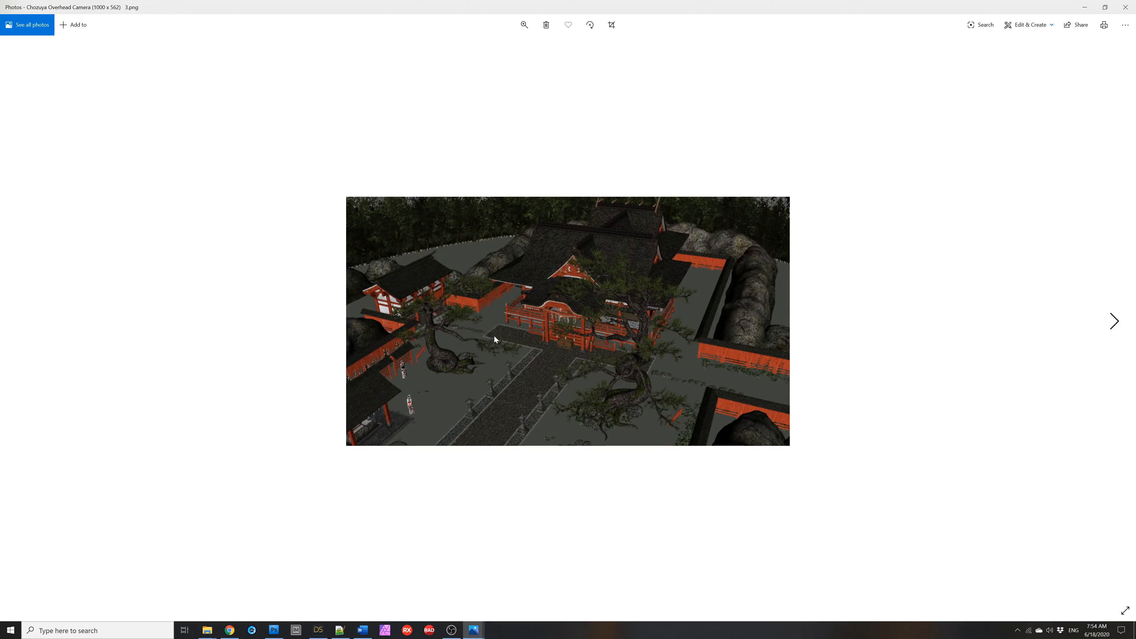
{"action": "key", "text": "Right"}
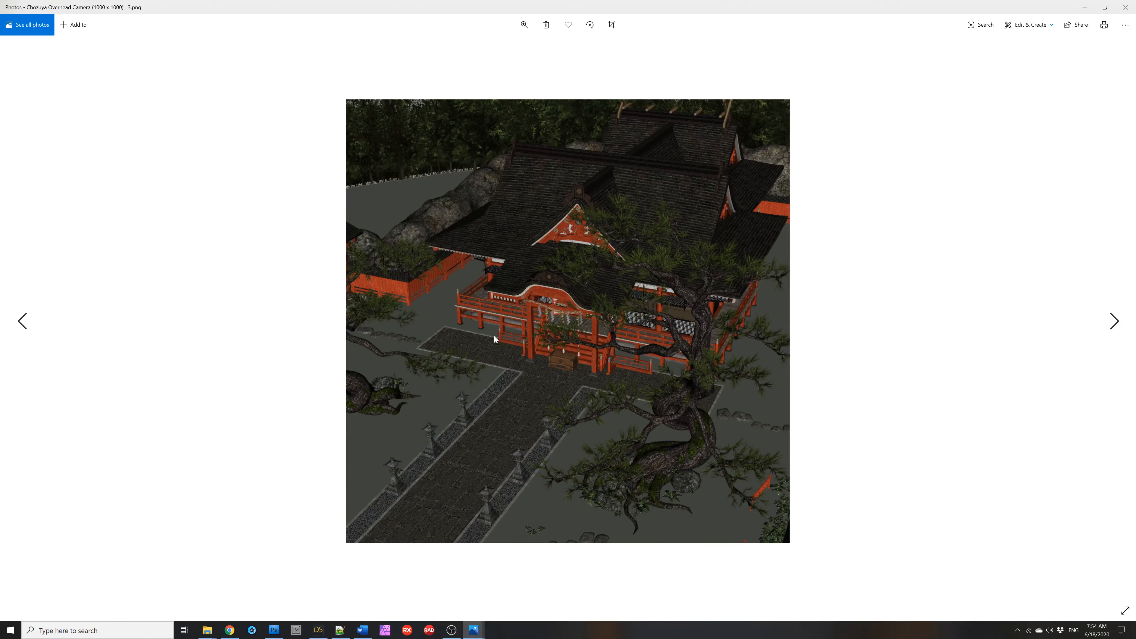
{"action": "key", "text": "Right"}
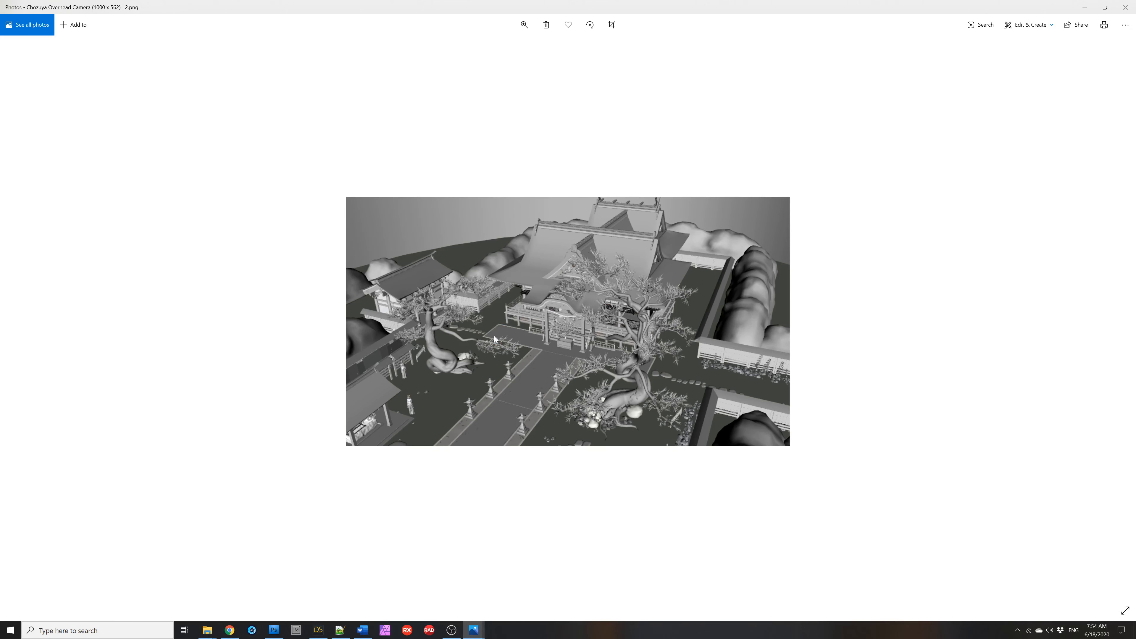
{"action": "key", "text": "Right"}
{"action": "key", "text": "Right"}
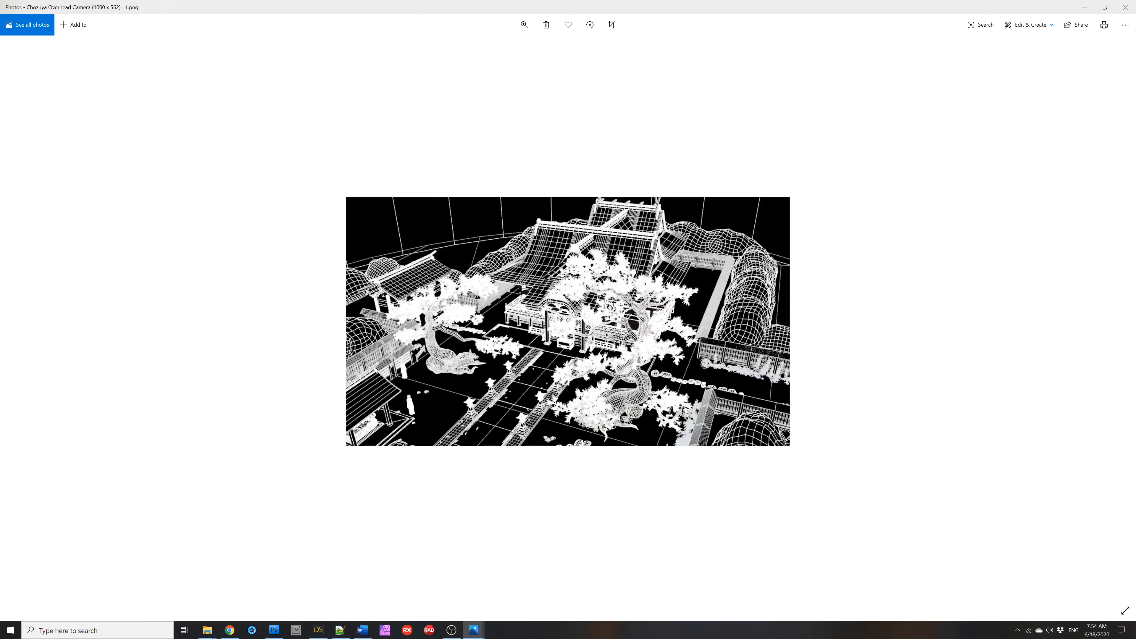
{"action": "key", "text": "Right"}
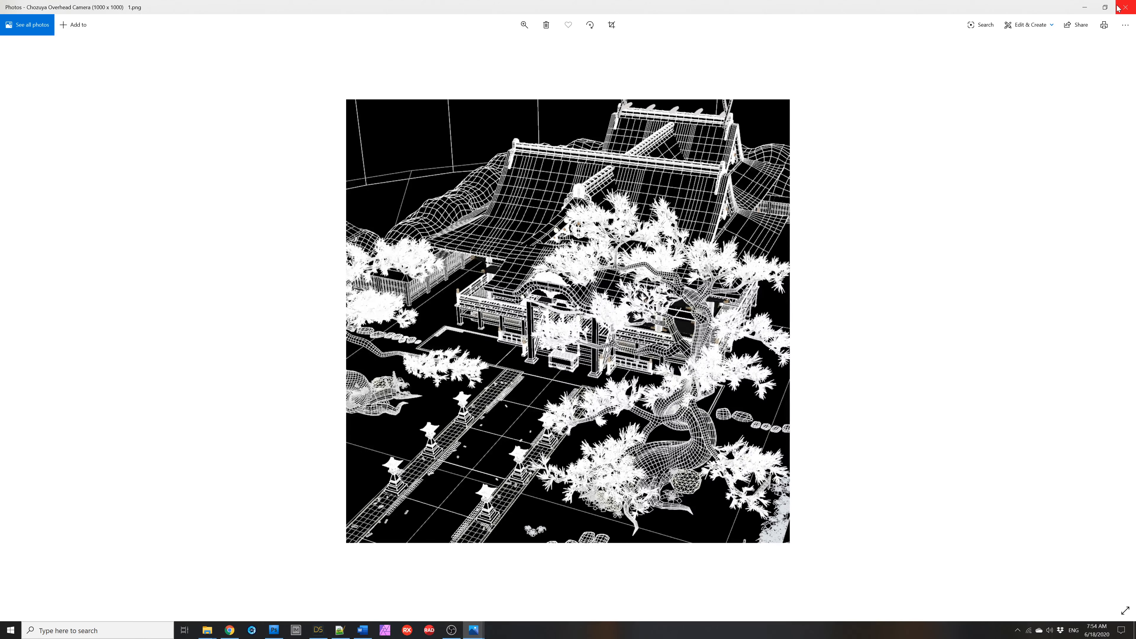
{"action": "left_click", "coordinate": [1126, 7]}
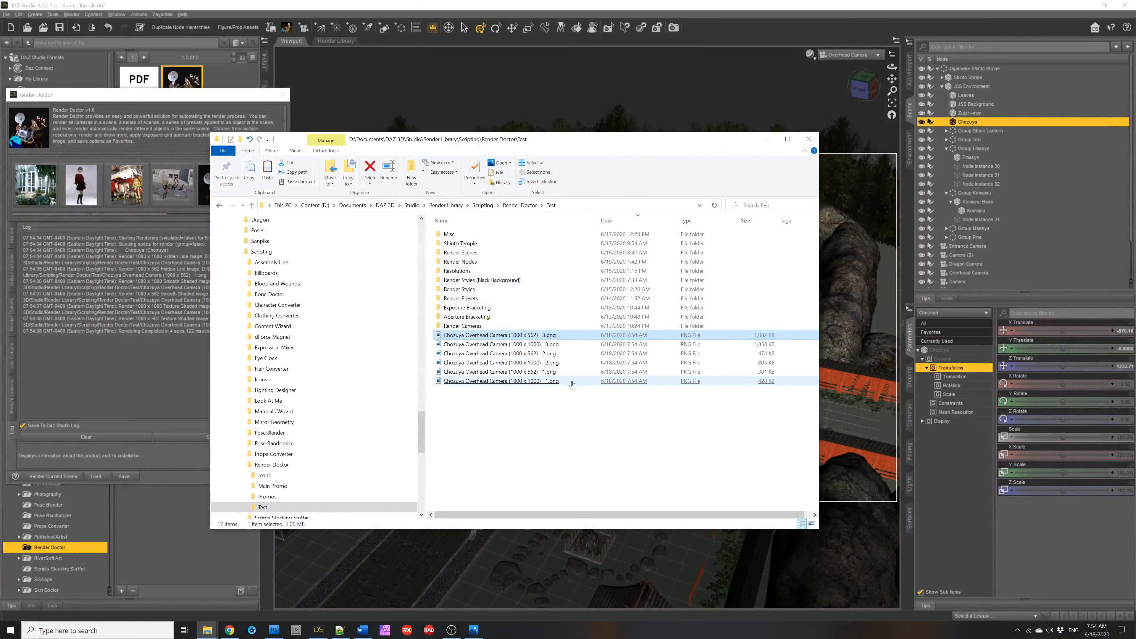
Delete all the Chozuya Overhead Camera PNG files from the Test folder and return to Render Doctor in DAZ Studio
{"action": "left_click", "coordinate": [525, 381], "text": "shift"}
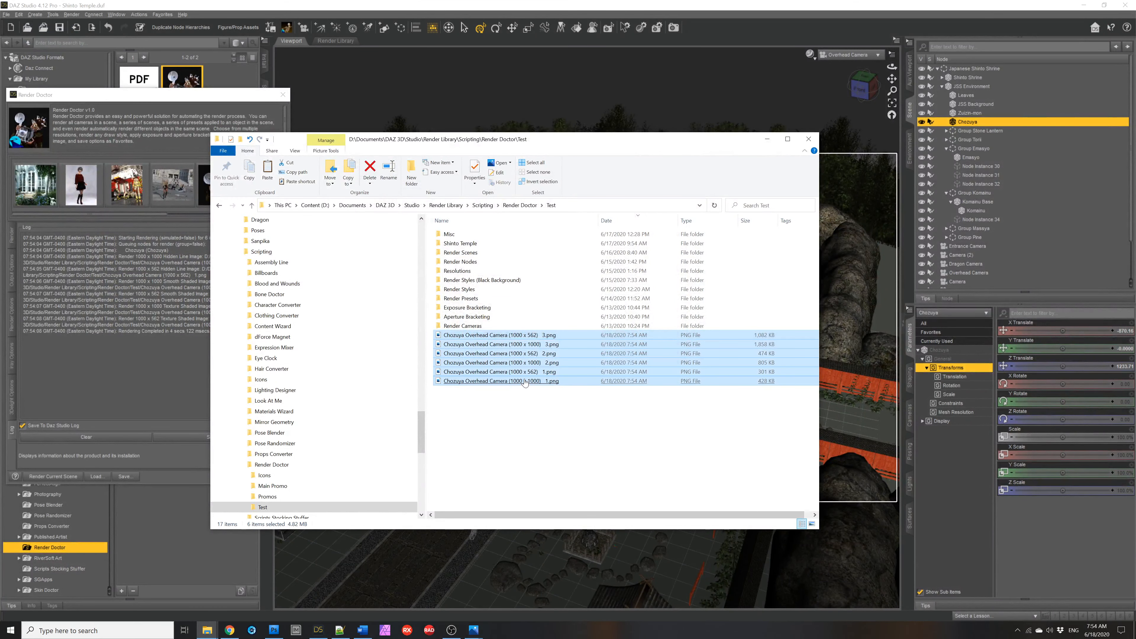
{"action": "key", "text": "Delete"}
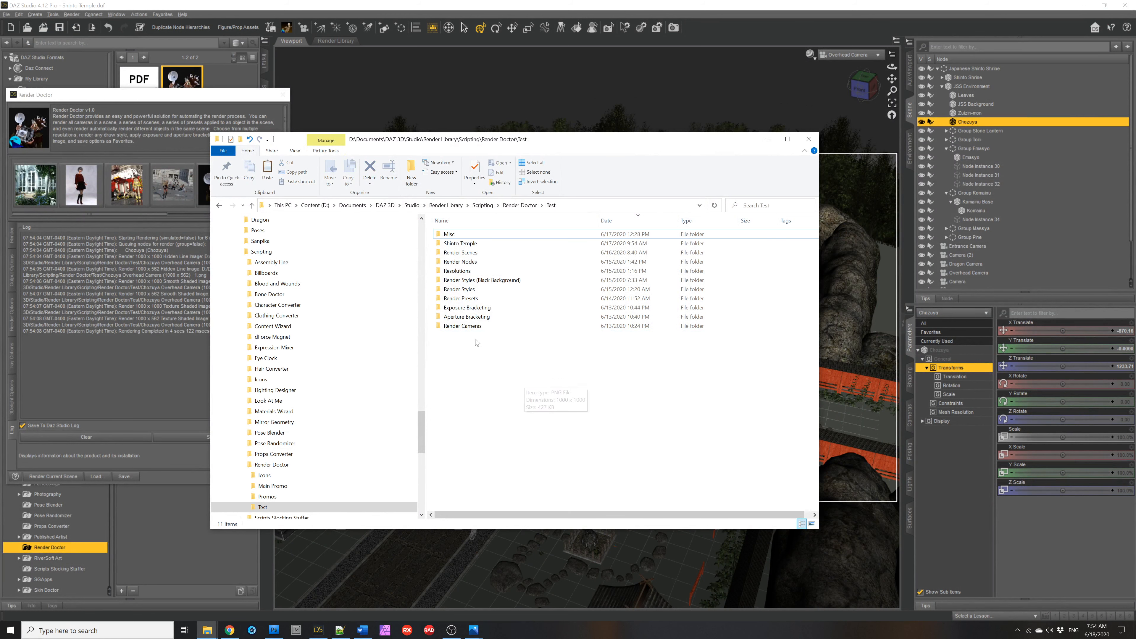
{"action": "left_click", "coordinate": [216, 98]}
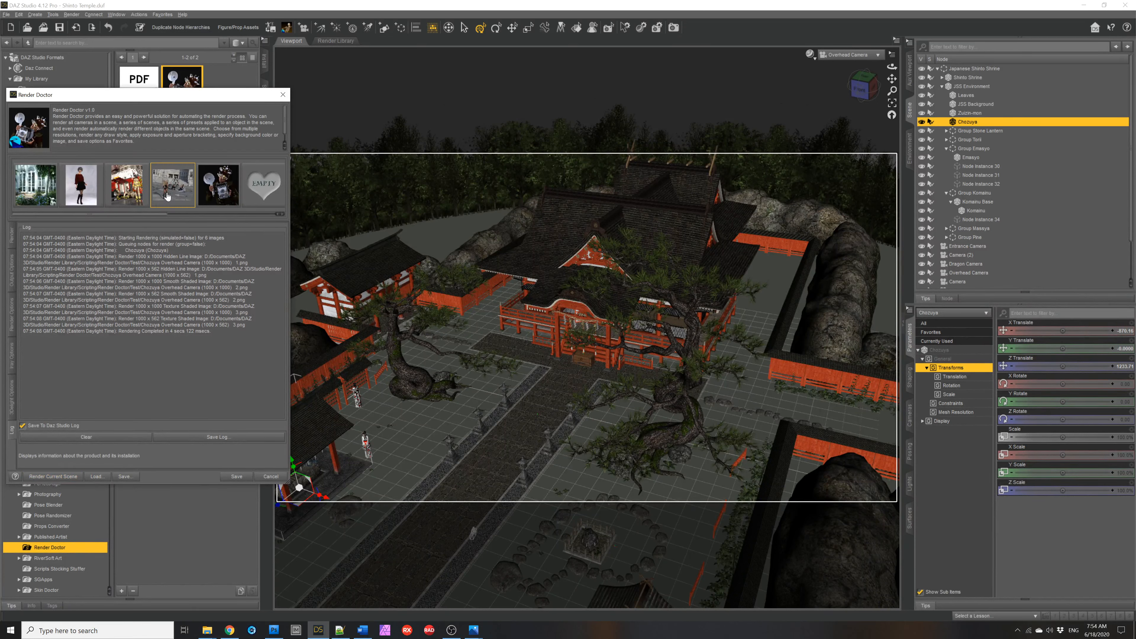
View the description of a saved favorite and compare the Render Presets settings with the Render Cameras settings
{"action": "mouse_move", "coordinate": [165, 197]}
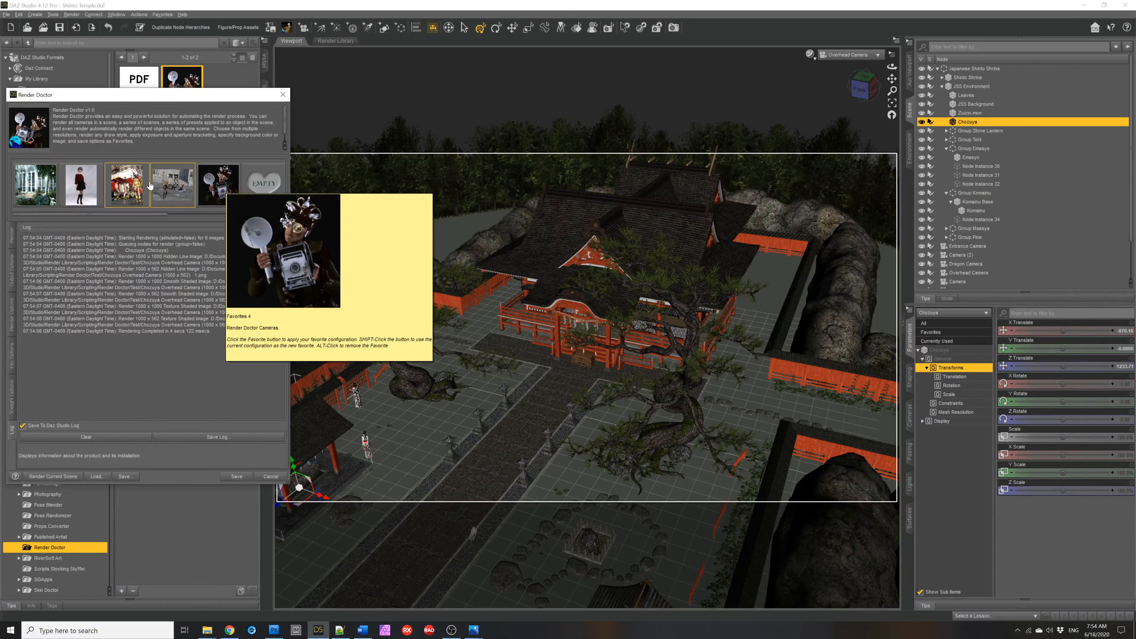
{"action": "left_click", "coordinate": [13, 235]}
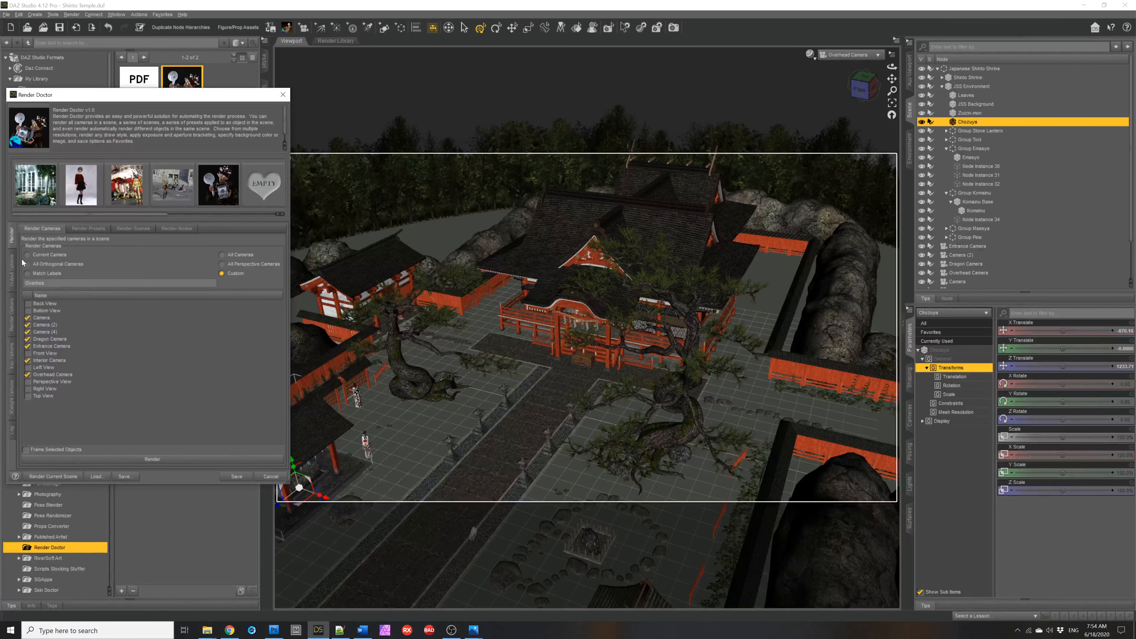
{"action": "left_click", "coordinate": [87, 228]}
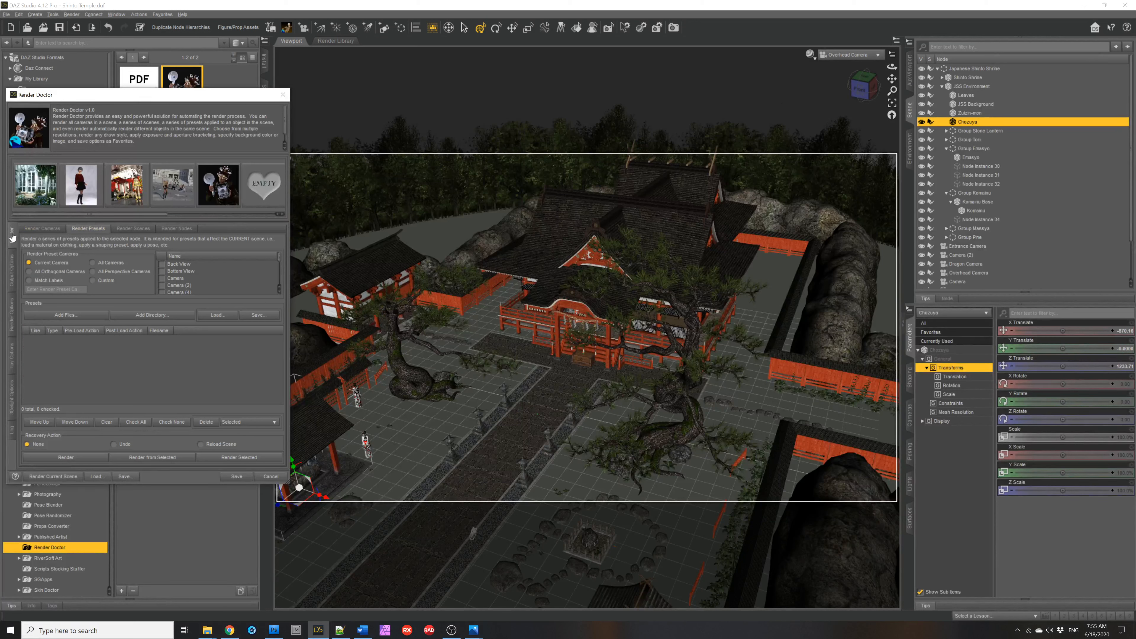
{"action": "left_click", "coordinate": [27, 230]}
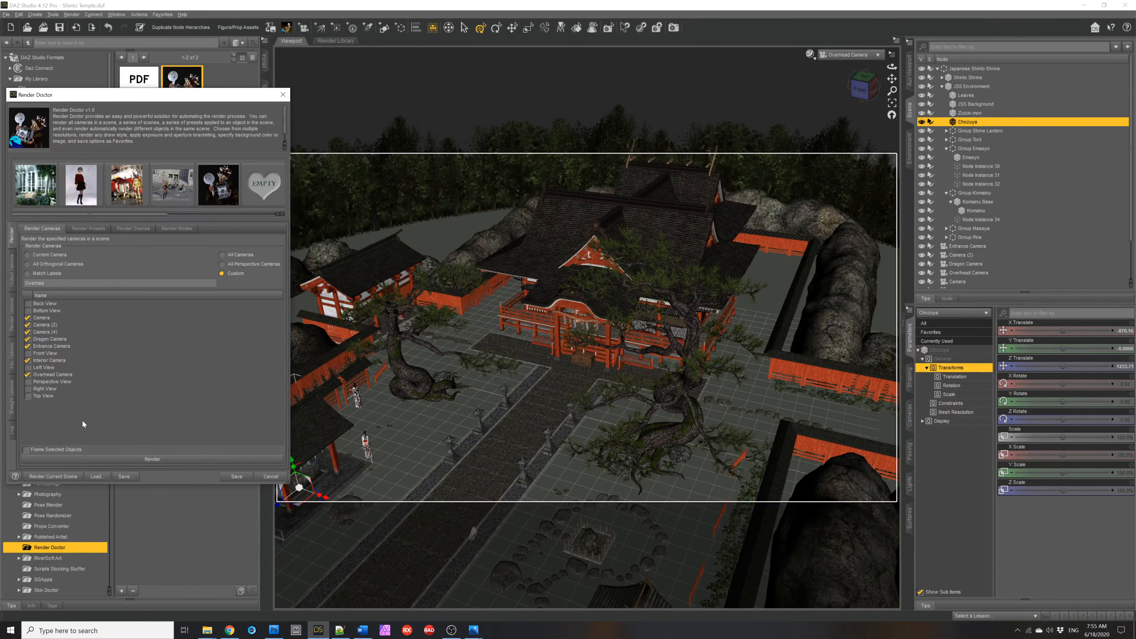
Try the current, orthogonal and perspective camera choices and enter Overhead as the camera label pattern
{"action": "left_click", "coordinate": [54, 256]}
{"action": "left_click", "coordinate": [45, 267]}
{"action": "left_click", "coordinate": [224, 263]}
{"action": "key", "text": "Tab"}
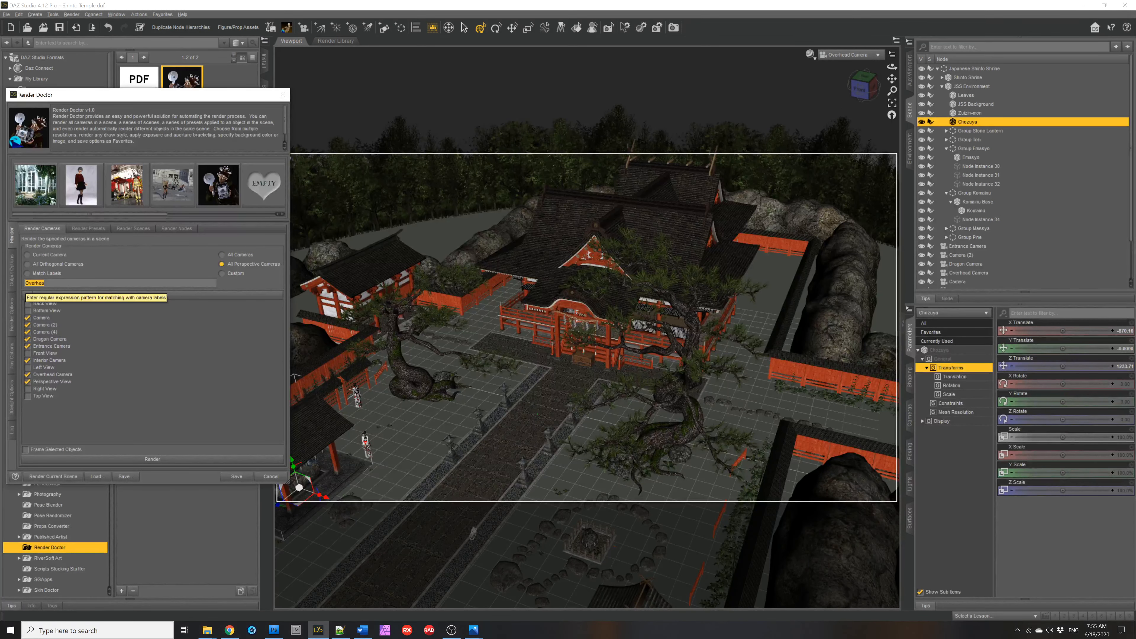
{"action": "type", "text": "Overhea"}
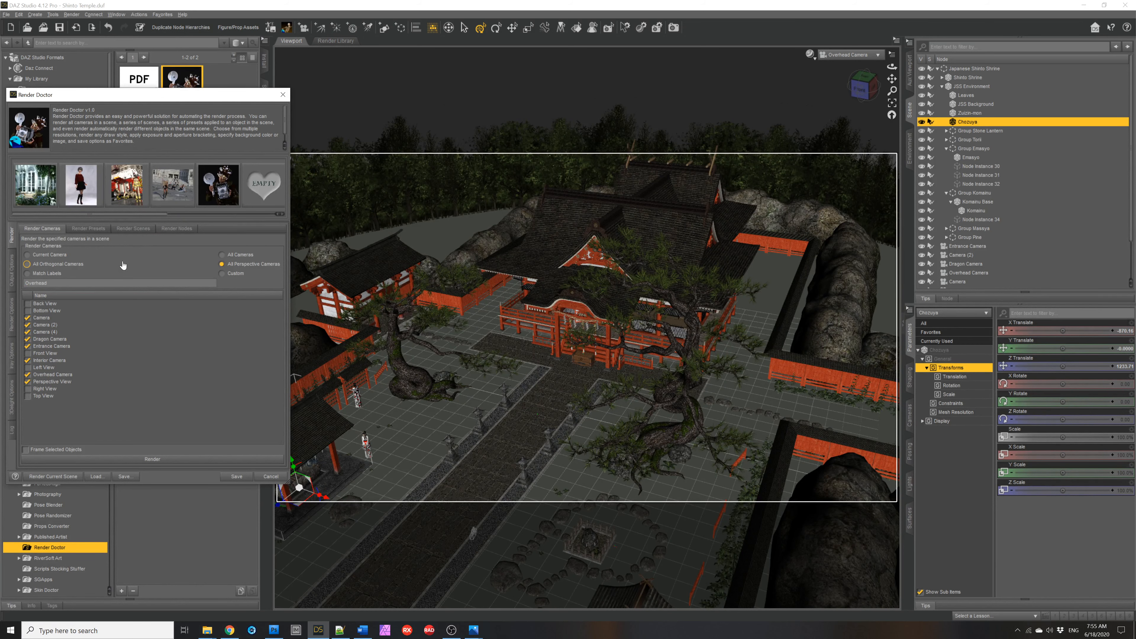
Try matching cameras by label with the pattern En, and clear the pattern
{"action": "left_click", "coordinate": [50, 278]}
{"action": "key", "text": "Tab"}
{"action": "type", "text": "En"}
{"action": "key", "text": "BackSpace"}
{"action": "key", "text": "BackSpace"}
{"action": "key", "text": "BackSpace"}
Select all perspective cameras for rendering except Perspective View
{"action": "left_click", "coordinate": [235, 267]}
{"action": "left_click", "coordinate": [28, 382]}
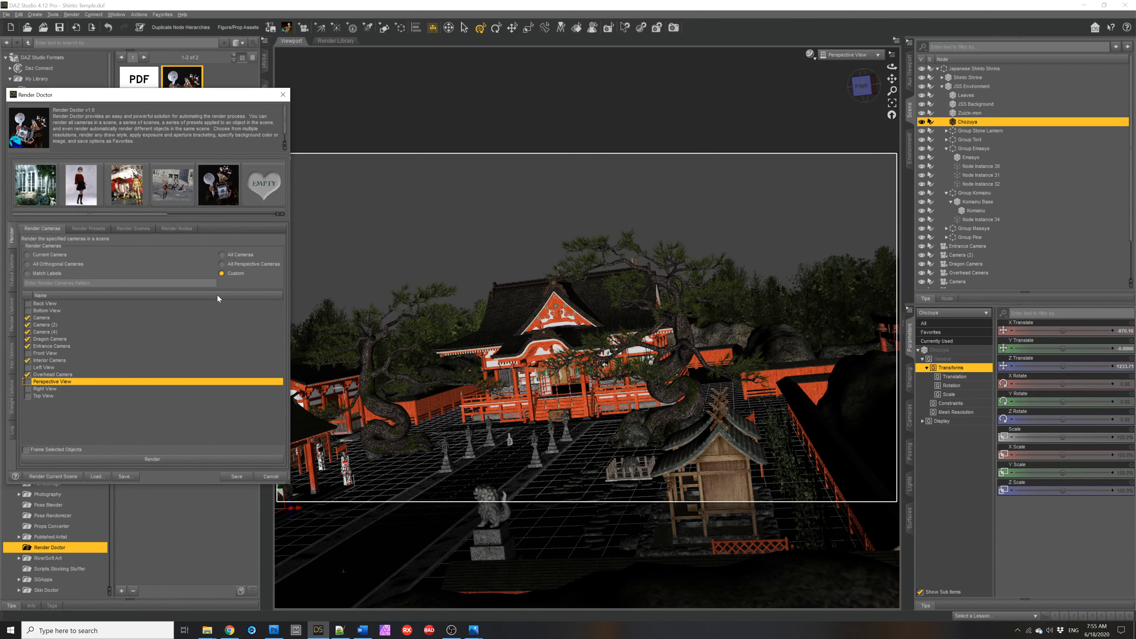
Preview the scene through the listed cameras in turn, from Camera down to Perspective View
{"action": "left_click", "coordinate": [43, 318]}
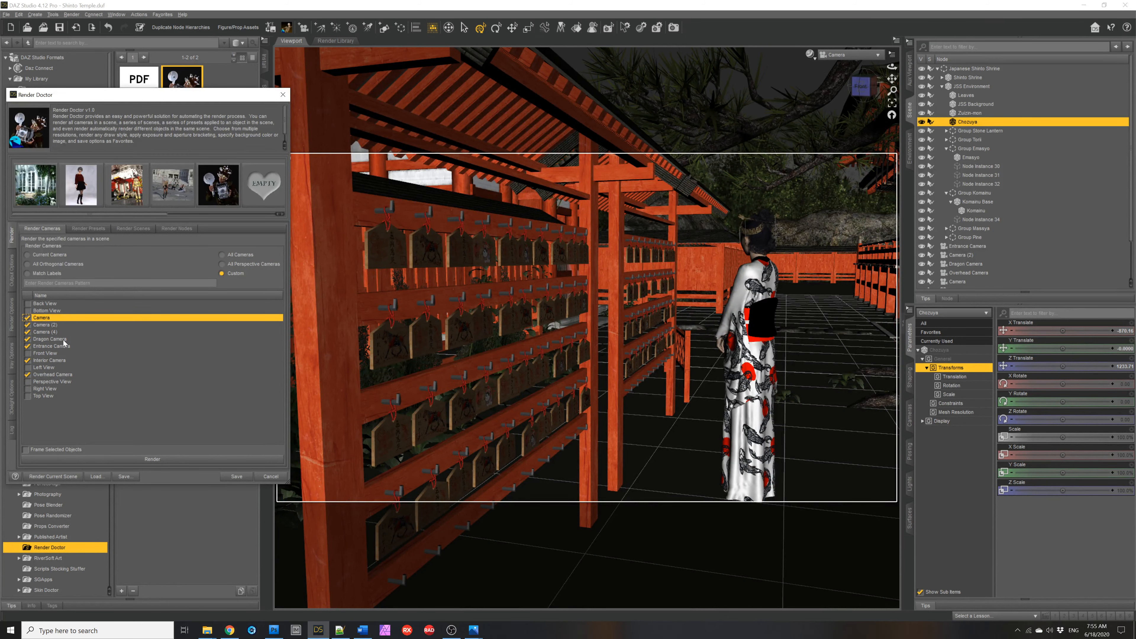
{"action": "key", "text": "Down"}
{"action": "key", "text": "Down"}
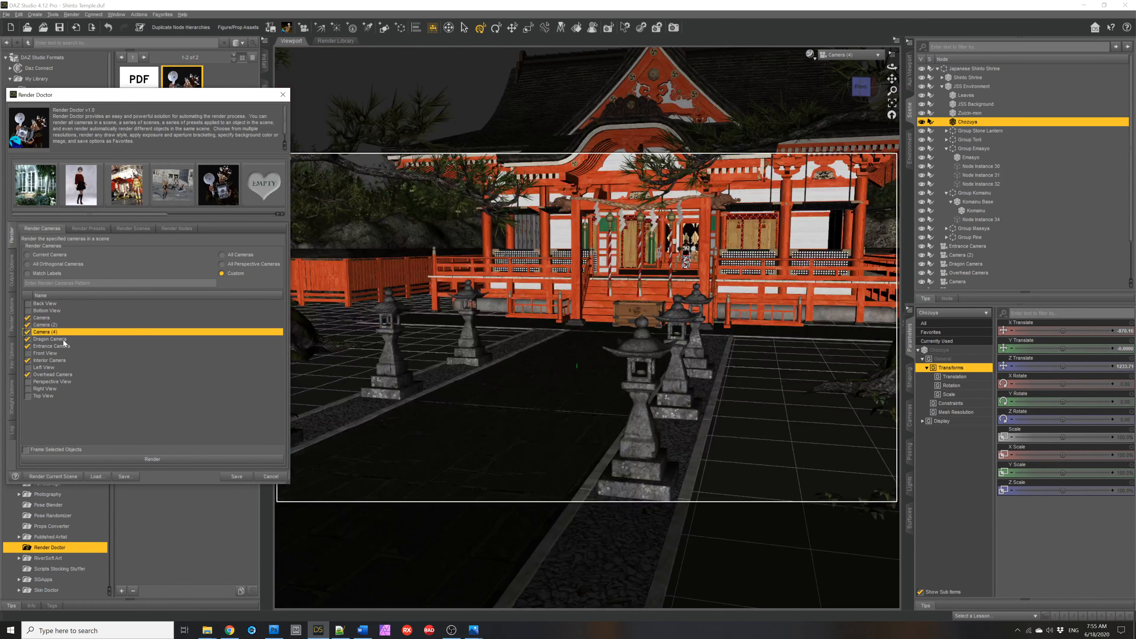
{"action": "key", "text": "Down"}
{"action": "key", "text": "Up"}
{"action": "key", "text": "Down"}
{"action": "key", "text": "Down"}
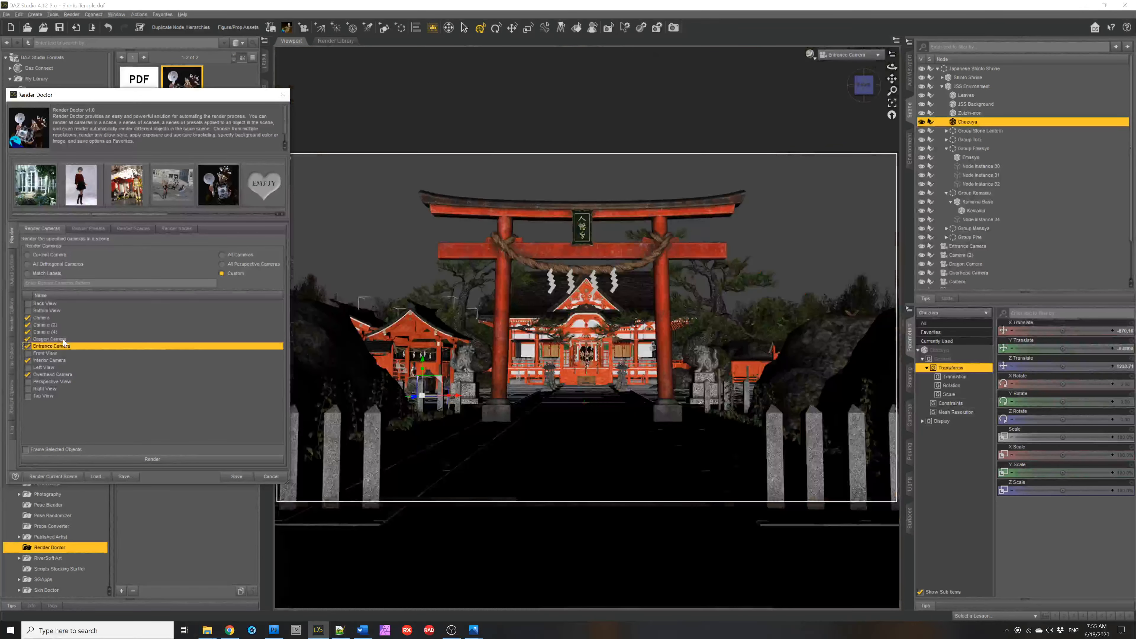
{"action": "key", "text": "Down"}
{"action": "key", "text": "Down"}
{"action": "key", "text": "Down"}
{"action": "key", "text": "Down"}
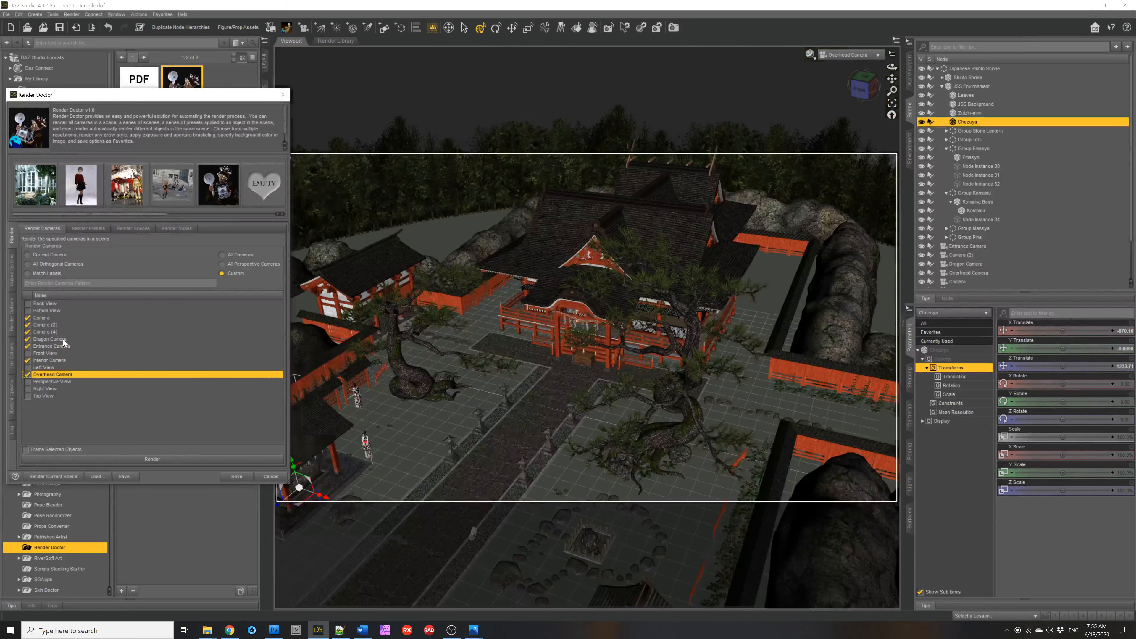
{"action": "key", "text": "Down"}
{"action": "key", "text": "Down"}
{"action": "key", "text": "Up"}
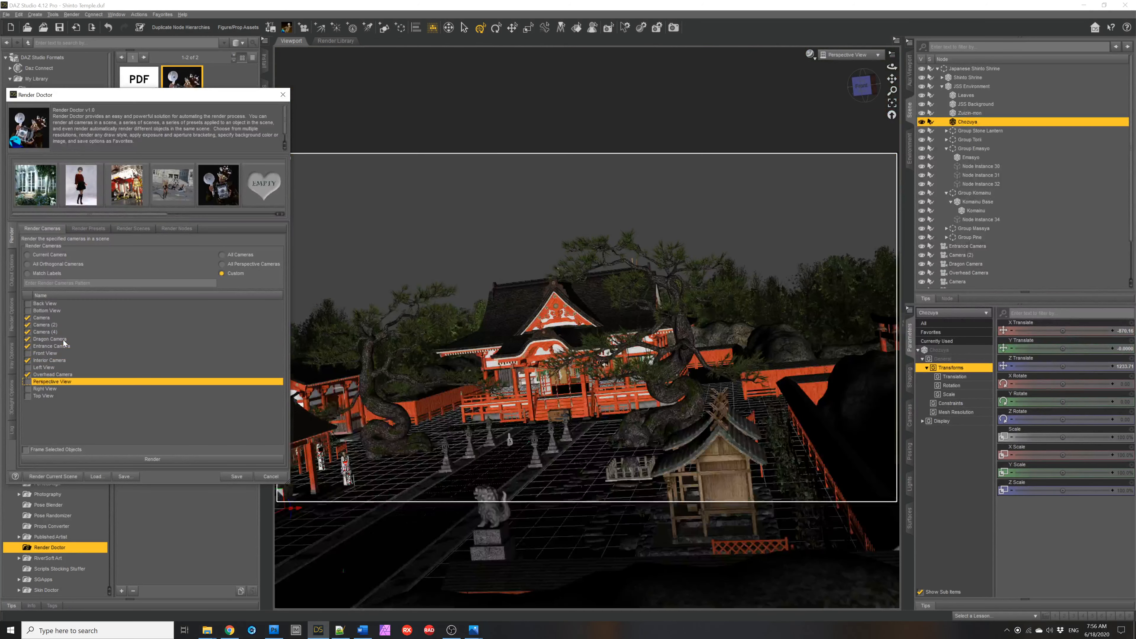
Turn off the Smooth Shaded render style and the 1000 x 1000 Square resolution in the render options
{"action": "key", "text": "Up"}
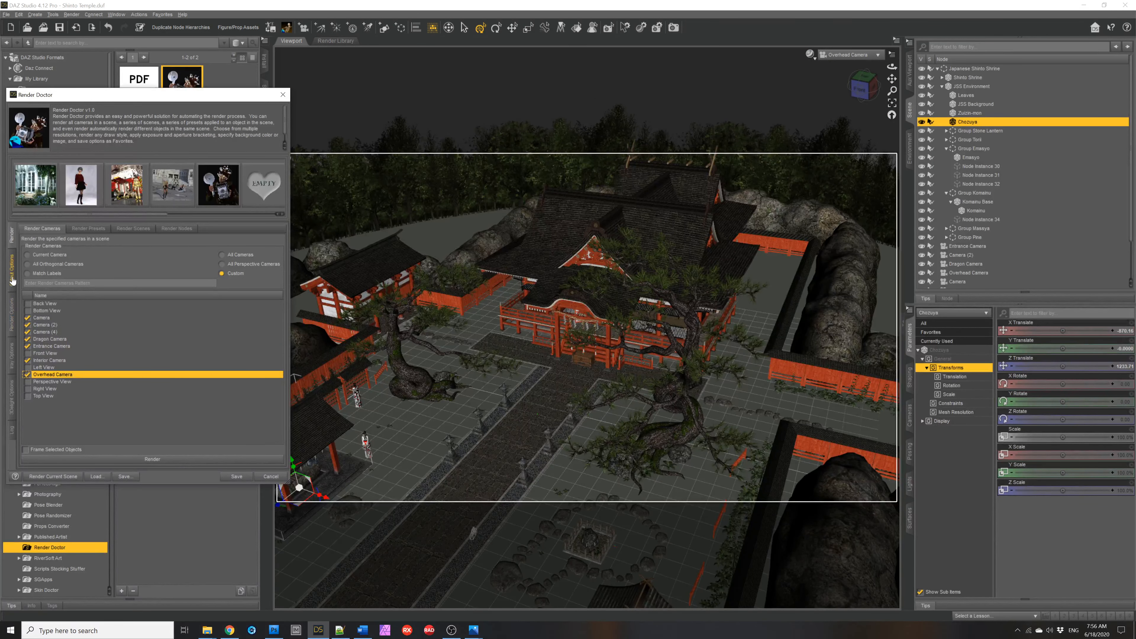
{"action": "left_click", "coordinate": [13, 304]}
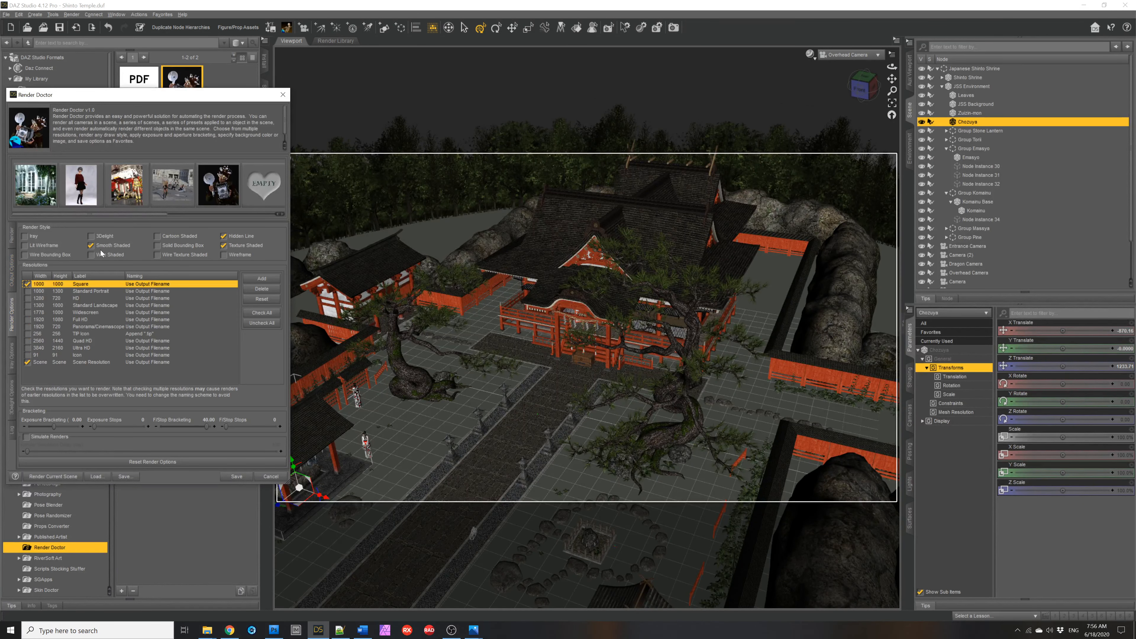
{"action": "left_click", "coordinate": [90, 248]}
{"action": "left_click", "coordinate": [28, 284]}
{"action": "left_click", "coordinate": [13, 241]}
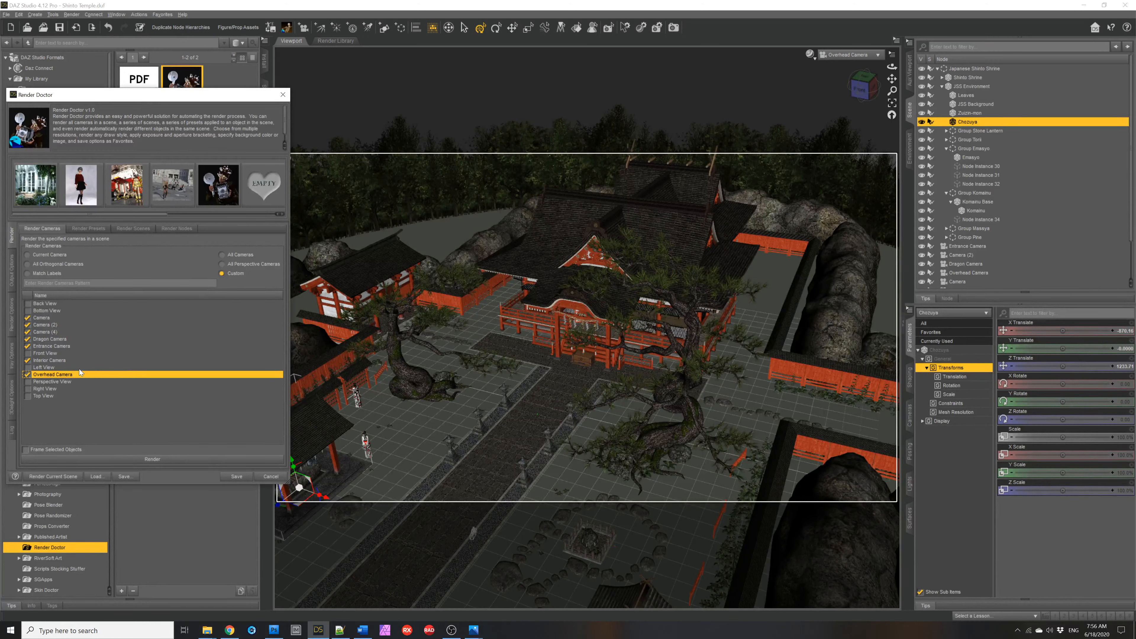
Preview Camera, Camera (2) and Camera (4), and batch render all the checked cameras
{"action": "left_click", "coordinate": [56, 318]}
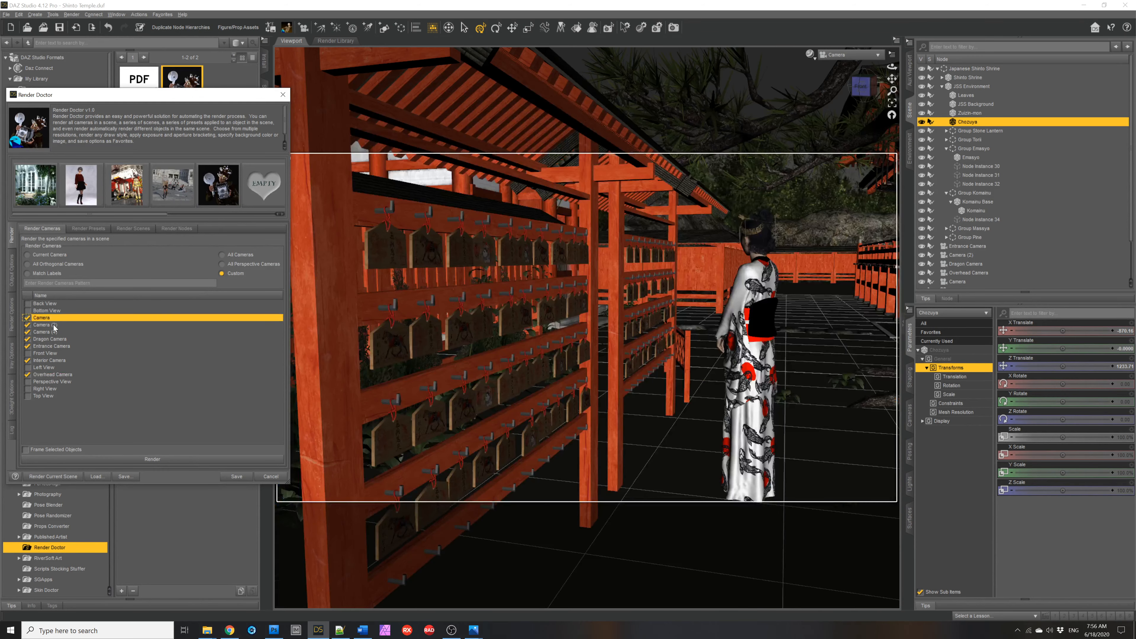
{"action": "left_click", "coordinate": [53, 325]}
{"action": "left_click", "coordinate": [51, 332]}
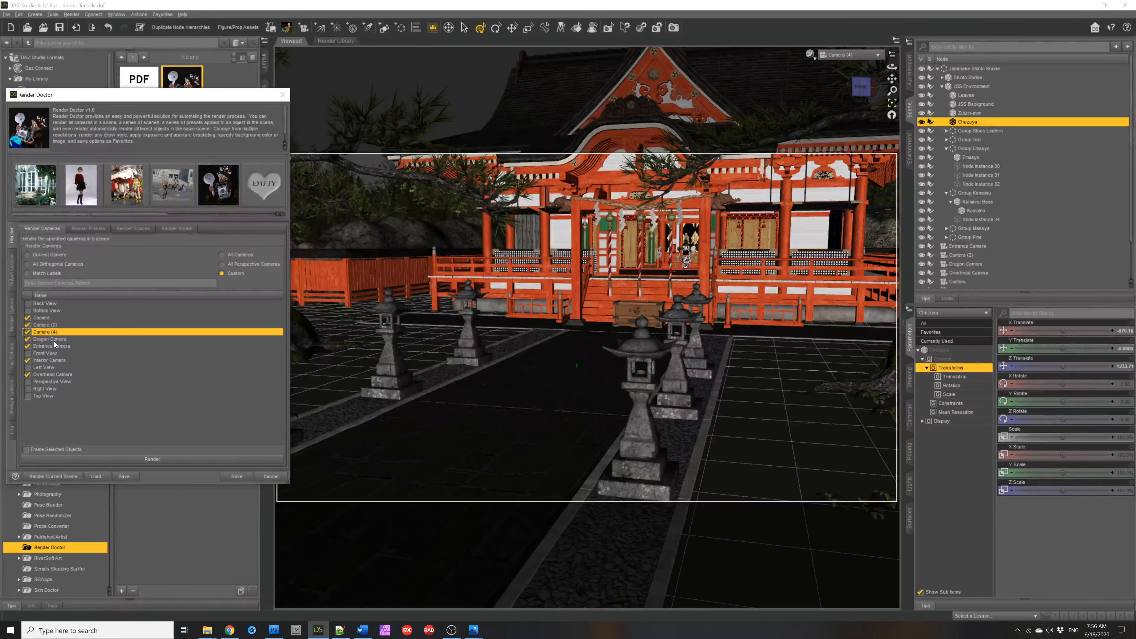
{"action": "left_click", "coordinate": [235, 461]}
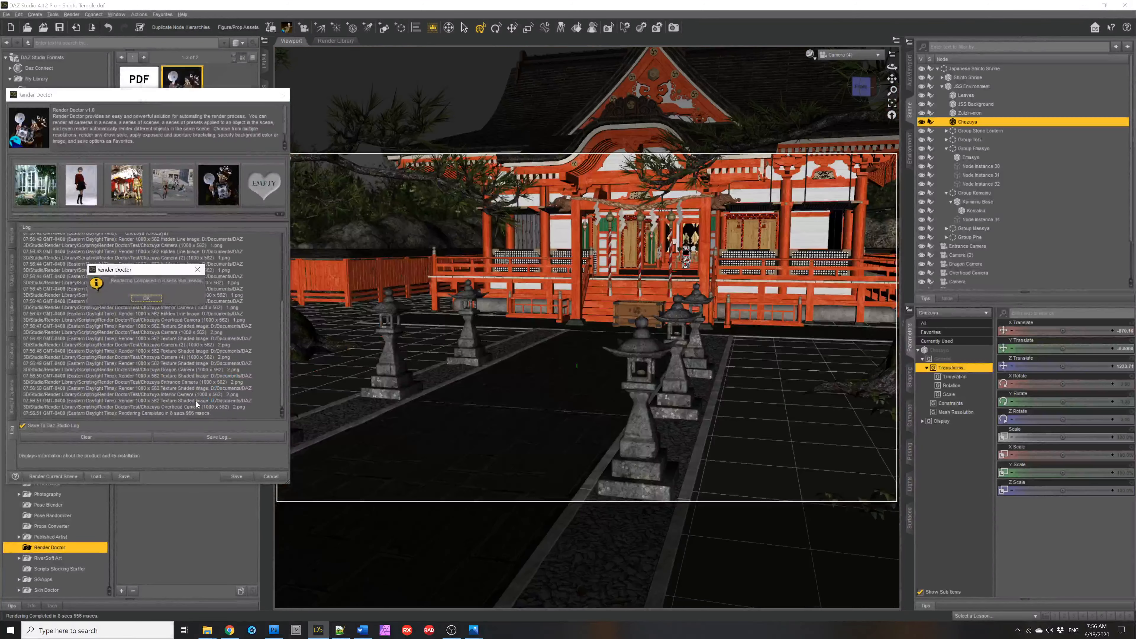
{"action": "left_click", "coordinate": [145, 298]}
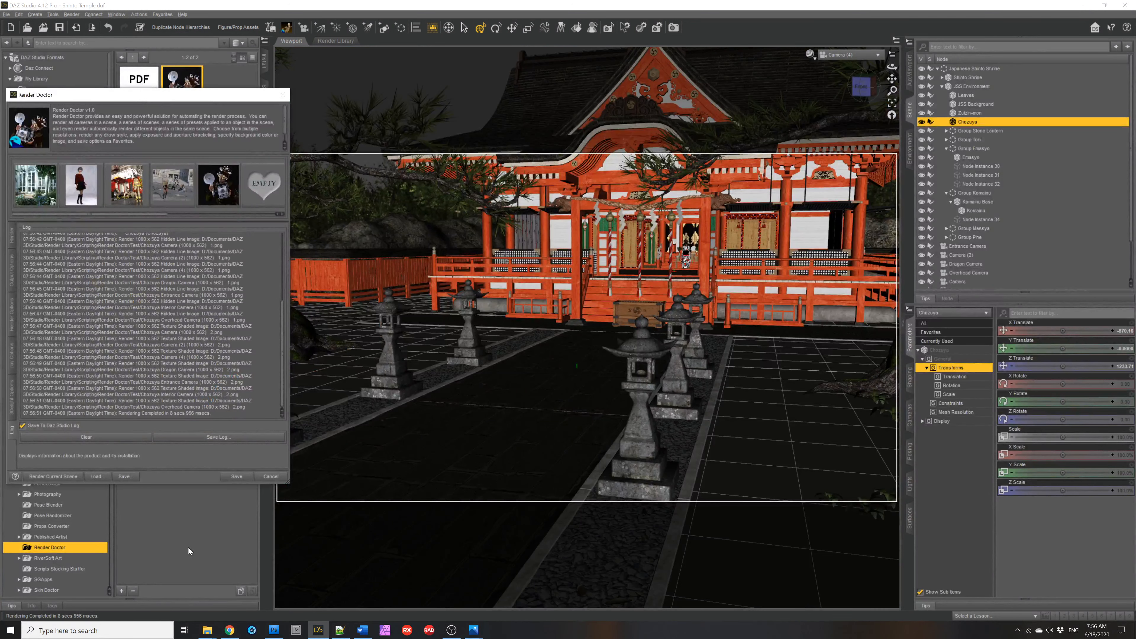
Switch to the Test folder in File Explorer and page through the new Chozuya camera renders in Photos, from Overhead Camera 2 to Camera 1
{"action": "mouse_move", "coordinate": [207, 630]}
{"action": "left_click", "coordinate": [126, 586]}
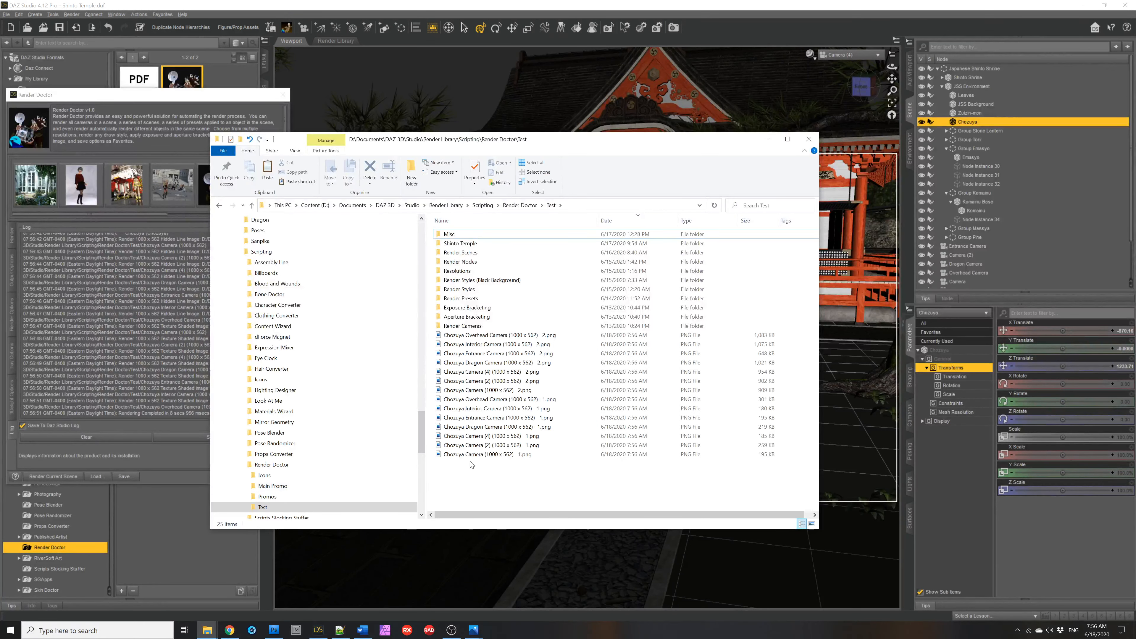
{"action": "left_click", "coordinate": [502, 335]}
{"action": "double_click", "coordinate": [502, 335]}
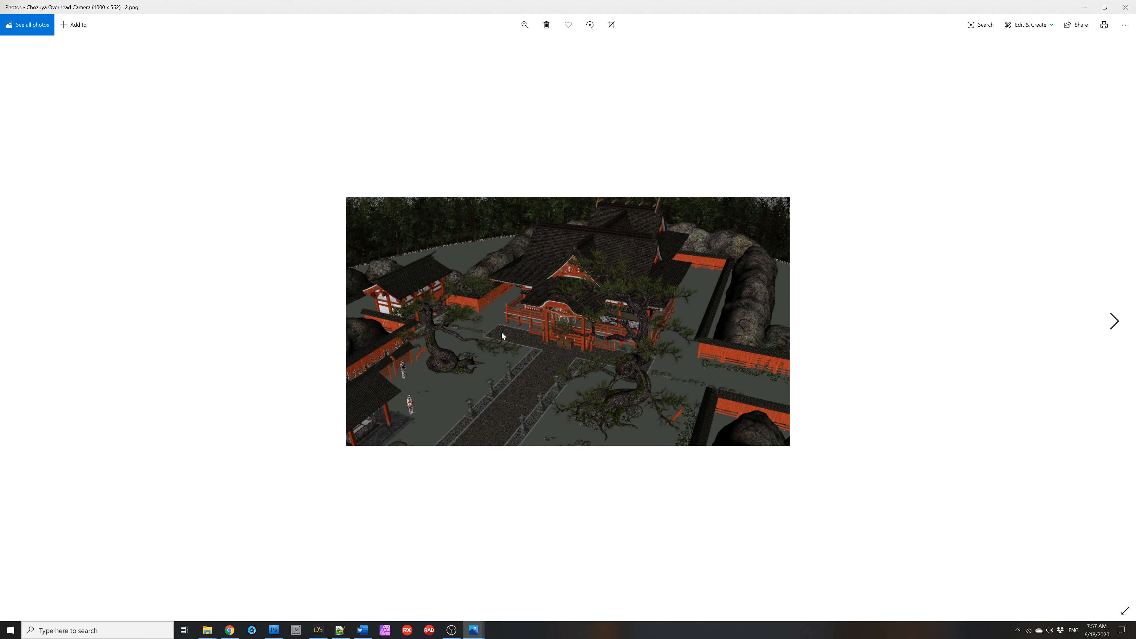
{"action": "key", "text": "Right"}
{"action": "key", "text": "Right"}
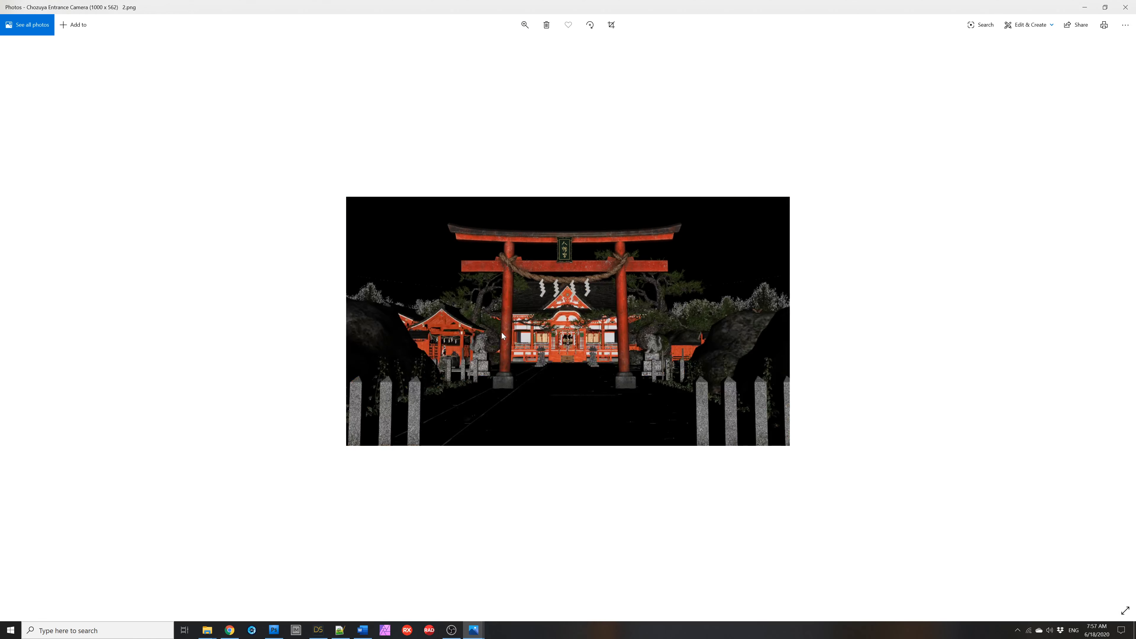
{"action": "key", "text": "Right"}
{"action": "key", "text": "Right"}
{"action": "key", "text": "Right"}
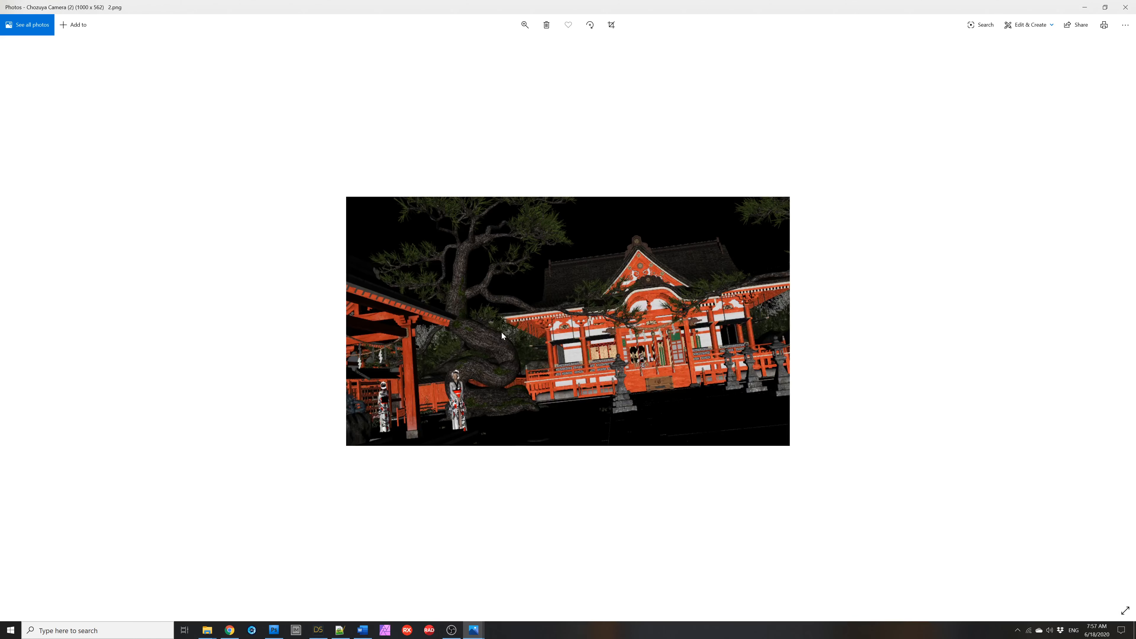
{"action": "key", "text": "Right"}
{"action": "key", "text": "Right"}
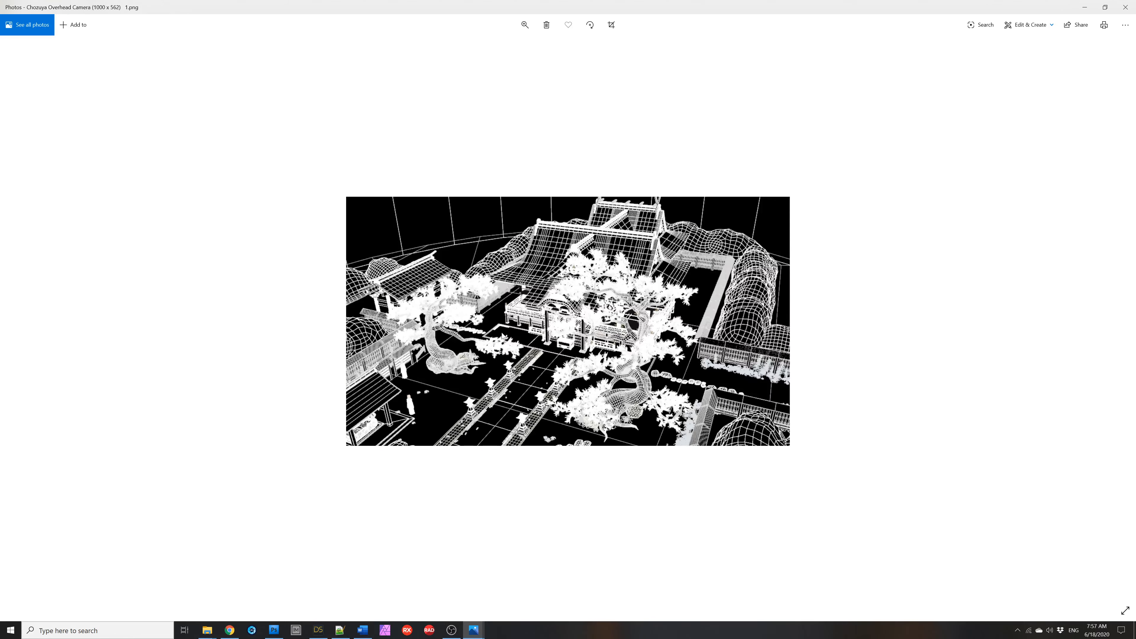
{"action": "key", "text": "Right"}
{"action": "key", "text": "Right"}
{"action": "key", "text": "Right"}
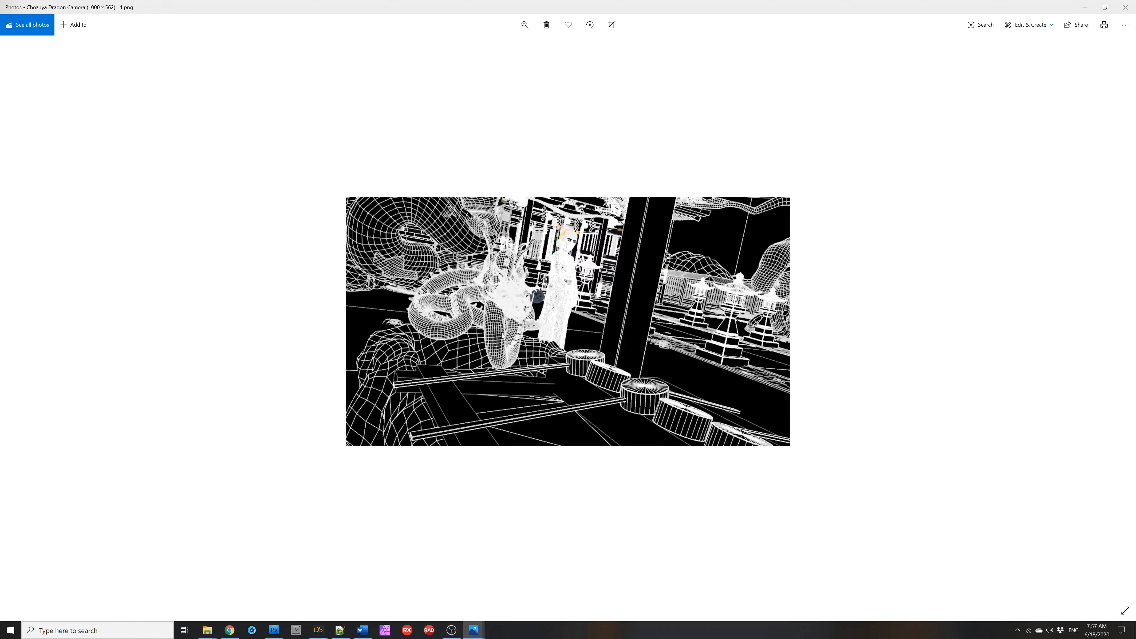
{"action": "key", "text": "Right"}
{"action": "key", "text": "Right"}
{"action": "key", "text": "Right"}
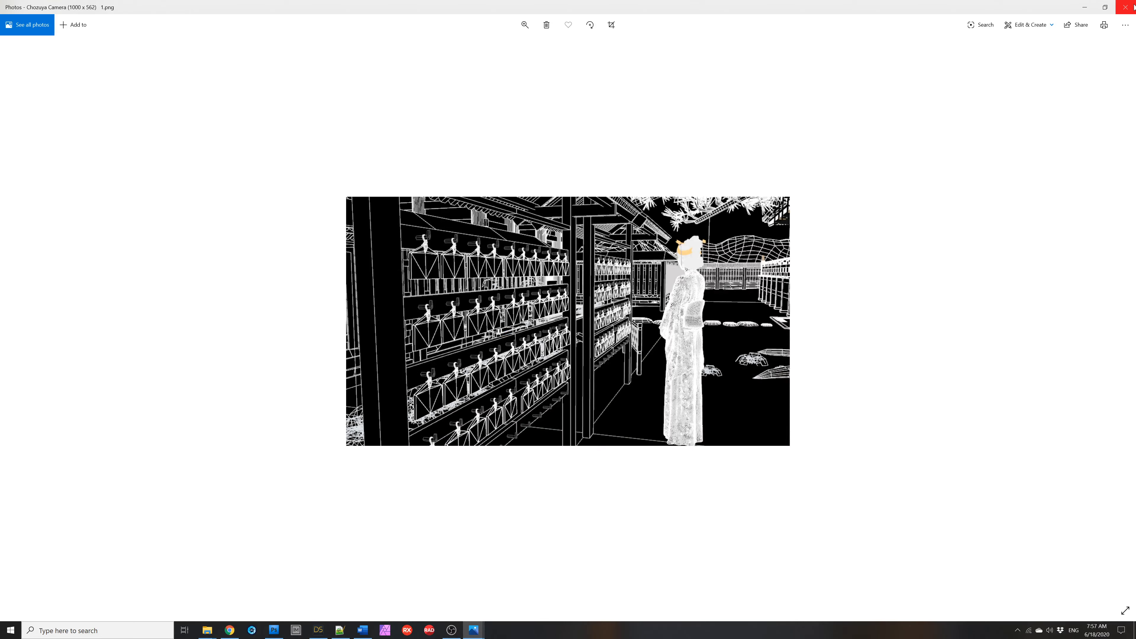
{"action": "left_click", "coordinate": [1126, 7]}
Delete all the Chozuya PNG renders from the Test folder and return to the camera rendering page of Render Doctor
{"action": "left_click_drag", "start_coordinate": [537, 484], "coordinate": [447, 336]}
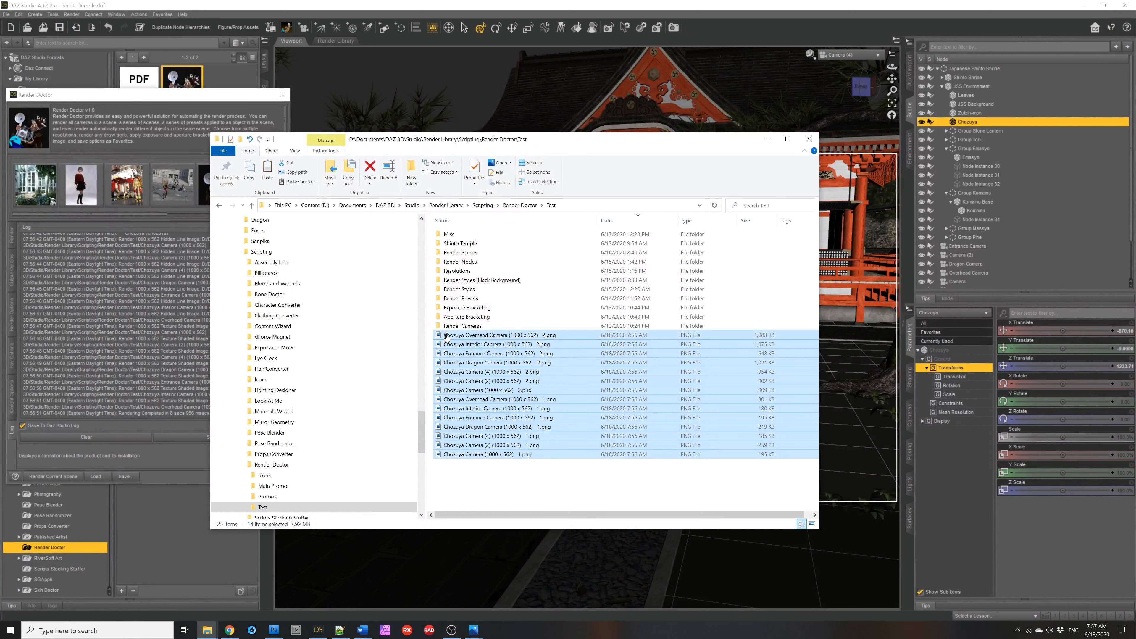
{"action": "left_click", "coordinate": [370, 168]}
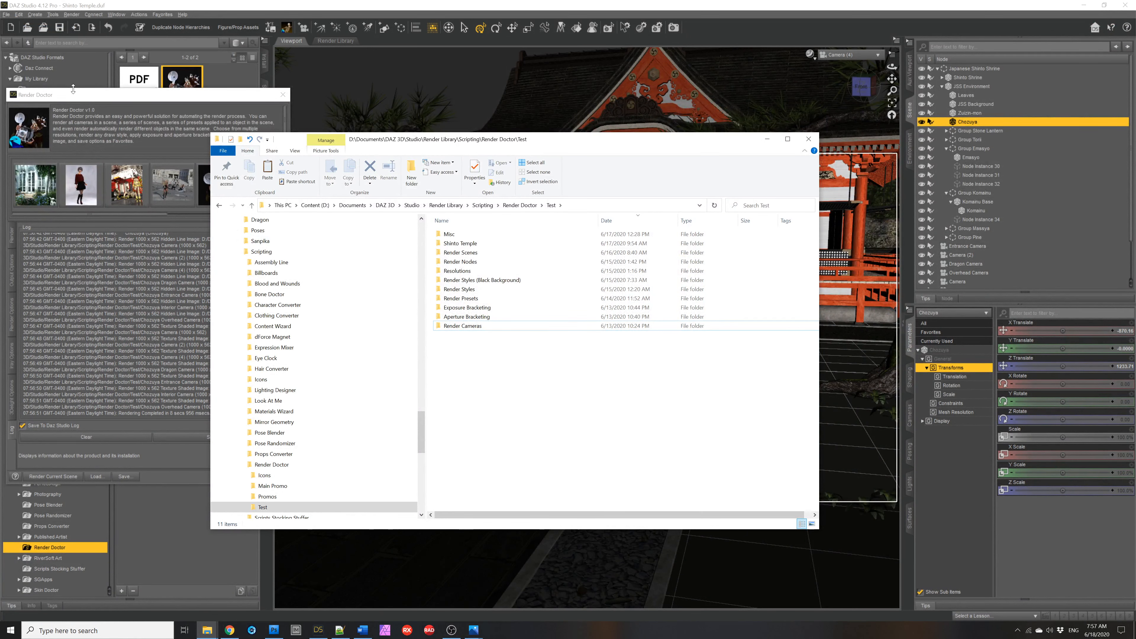
{"action": "left_click", "coordinate": [71, 102]}
{"action": "left_click", "coordinate": [12, 235]}
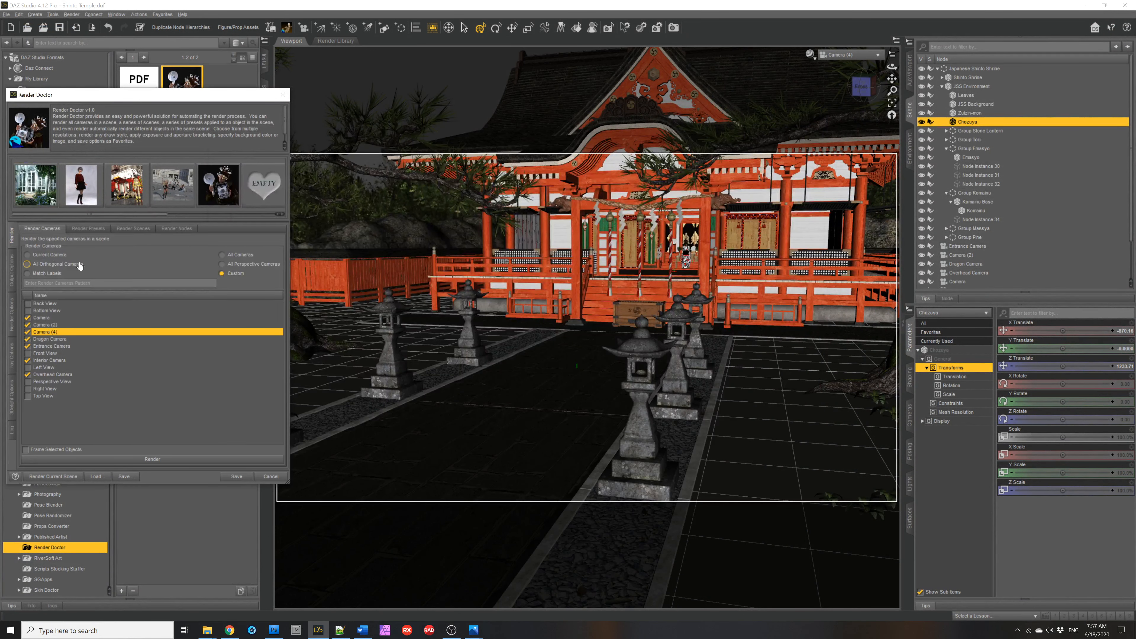
Show the scene through Dragon Camera from the preset rendering page, and look at the presets directory chooser without adding a folder
{"action": "left_click", "coordinate": [85, 229]}
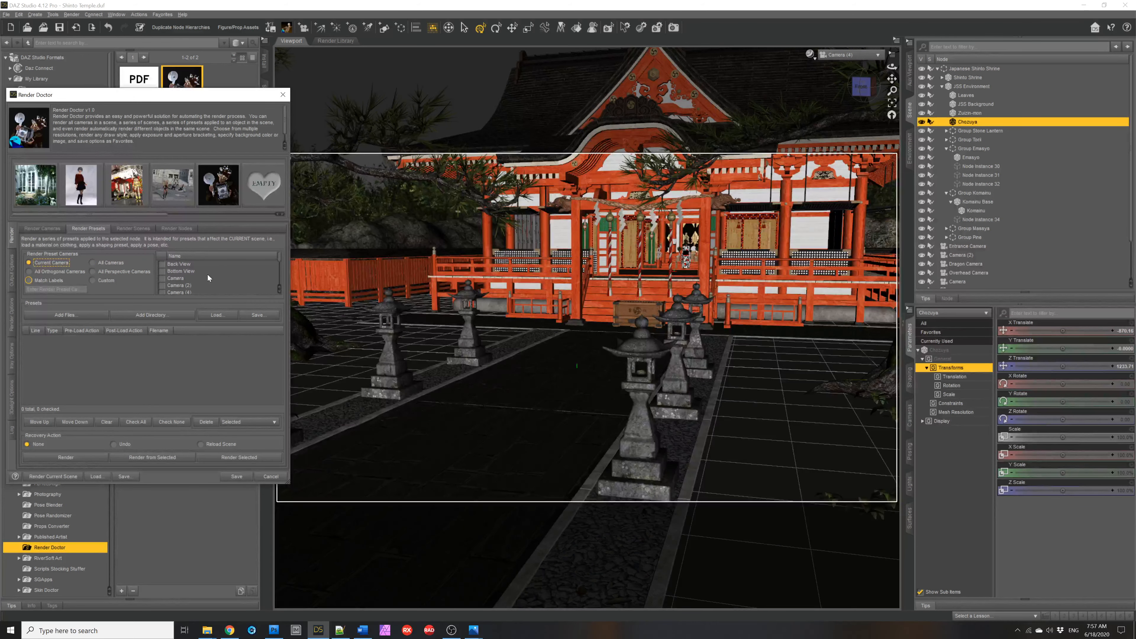
{"action": "scroll", "coordinate": [202, 274], "scroll_direction": "down", "scroll_amount": 1}
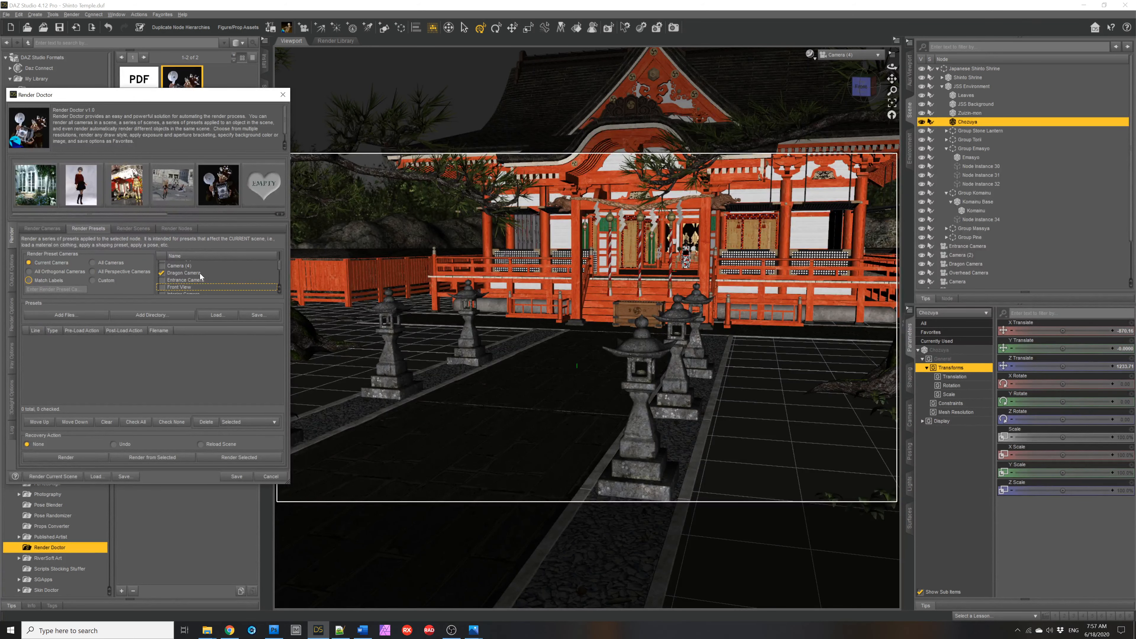
{"action": "left_click", "coordinate": [180, 273]}
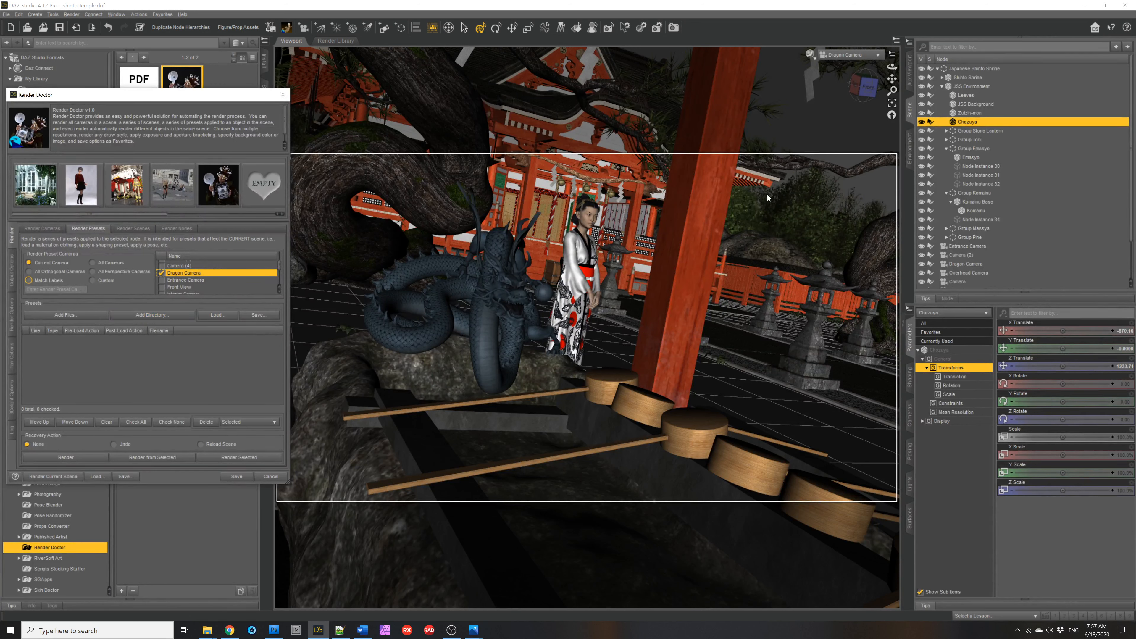
{"action": "left_click", "coordinate": [151, 314]}
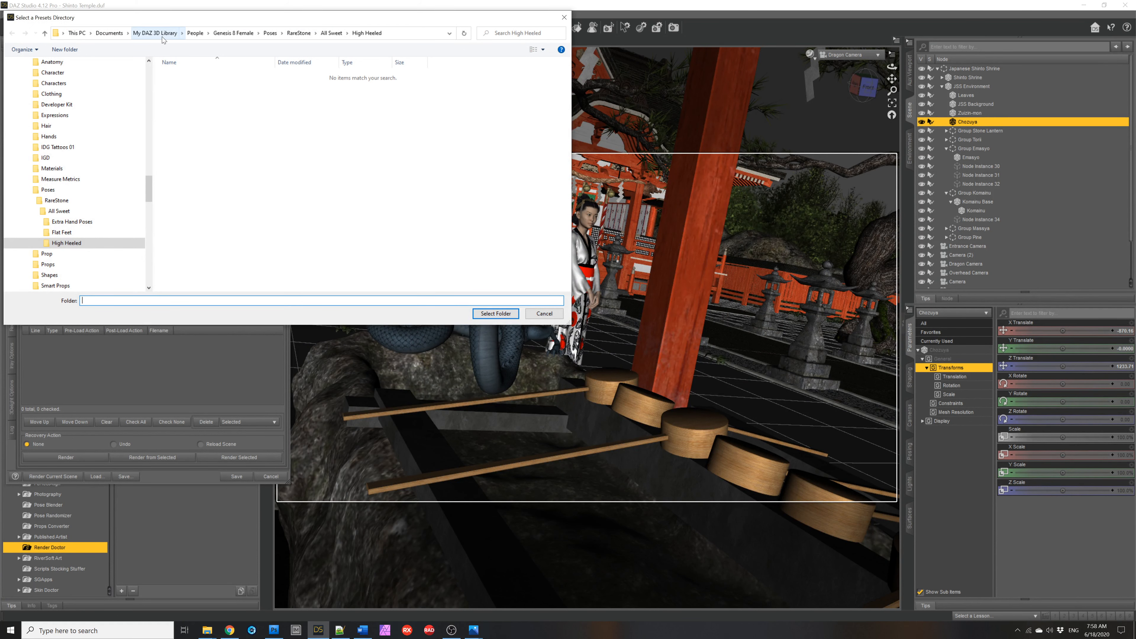
{"action": "left_click", "coordinate": [544, 314]}
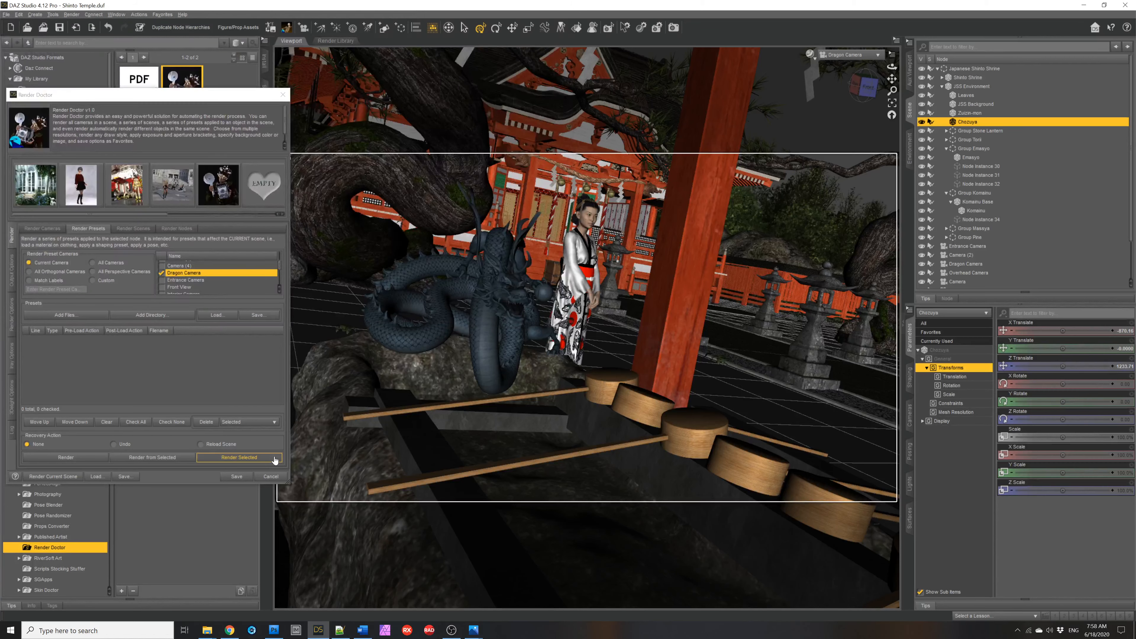
Close Render Doctor without saving and select the Dragon Silver, Green, Gold, Blue and Black Iray materials in Smart Content
{"action": "left_click", "coordinate": [271, 476]}
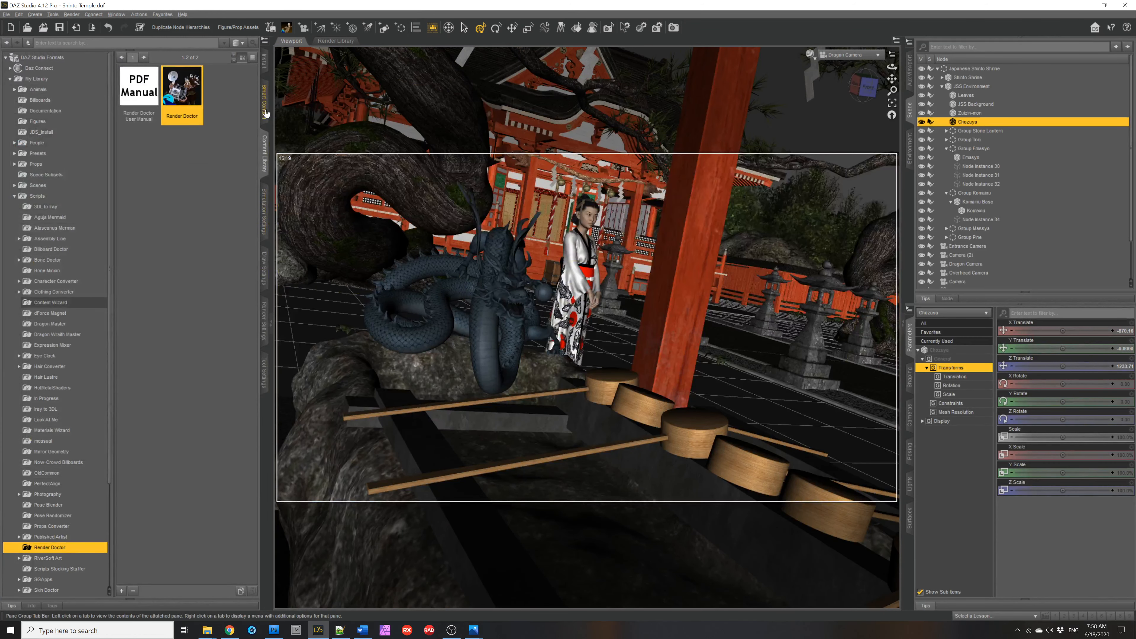
{"action": "left_click", "coordinate": [265, 112]}
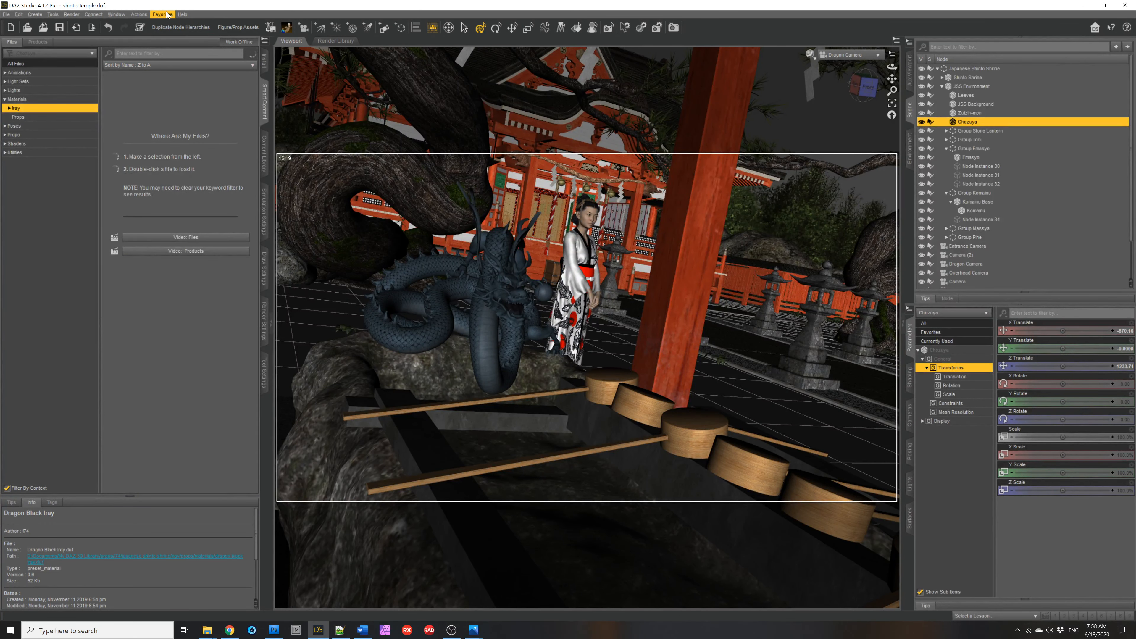
{"action": "left_click_drag", "start_coordinate": [239, 98], "coordinate": [134, 100]}
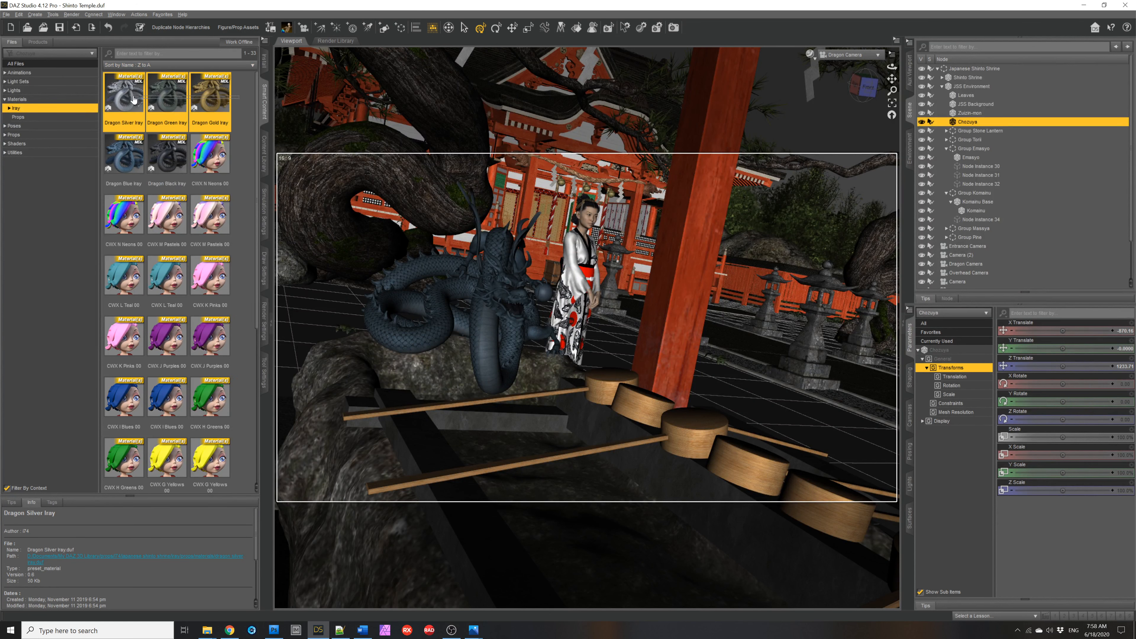
{"action": "left_click", "coordinate": [130, 150], "text": "ctrl"}
{"action": "left_click", "coordinate": [154, 155], "text": "ctrl"}
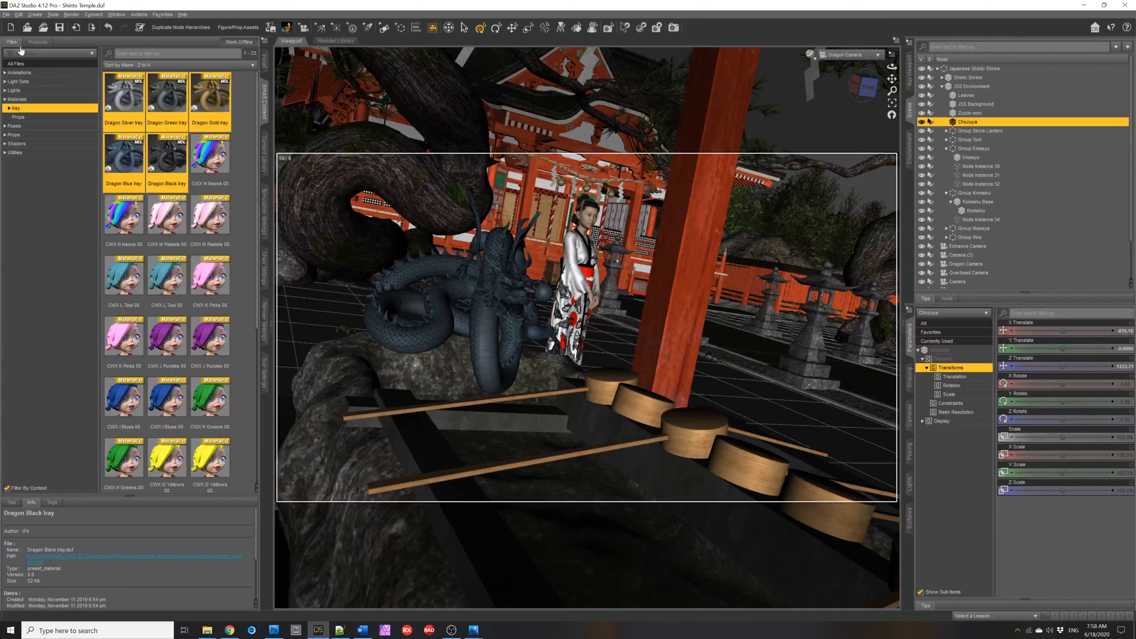
{"action": "left_click", "coordinate": [264, 150]}
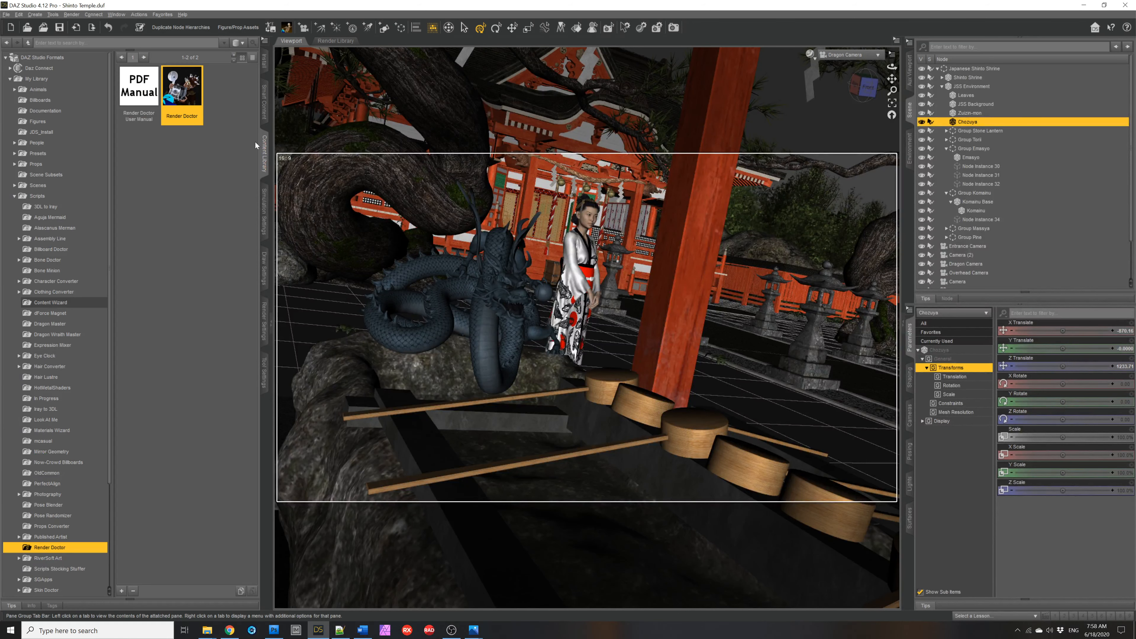
{"action": "mouse_move", "coordinate": [225, 88]}
{"action": "left_mouse_down"}
{"action": "mouse_move", "coordinate": [164, 95]}
{"action": "mouse_move", "coordinate": [126, 115]}
{"action": "mouse_move", "coordinate": [238, 101]}
{"action": "left_mouse_up"}
{"action": "left_click", "coordinate": [264, 102]}
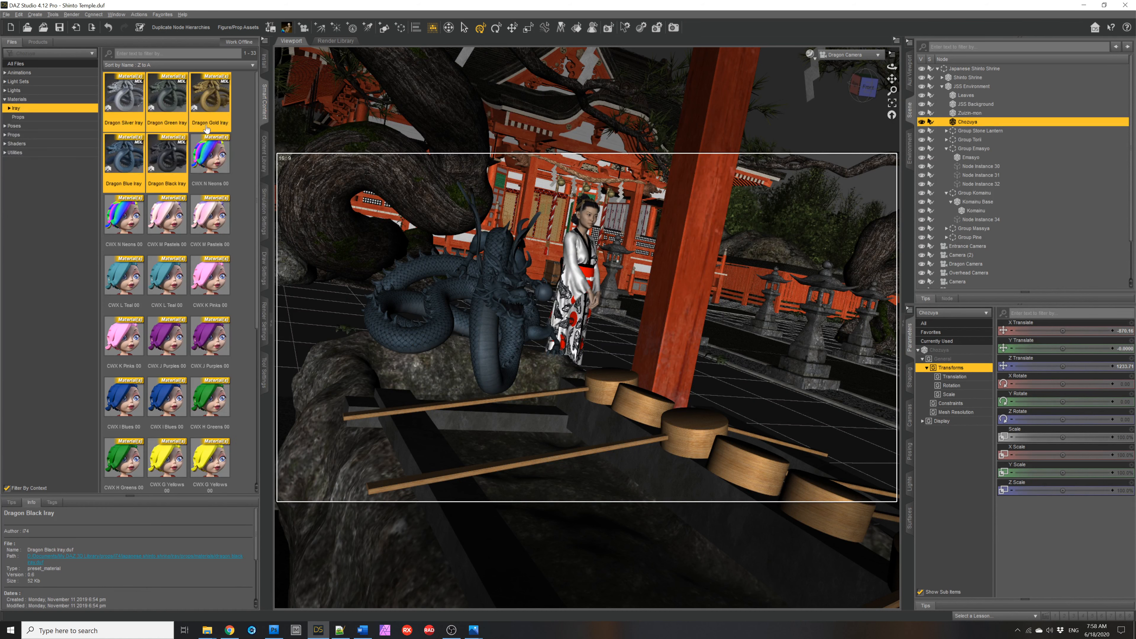
Run the Render Doctor script on the selected dragon materials and add them to its list of presets
{"action": "left_click", "coordinate": [162, 14]}
{"action": "left_click", "coordinate": [177, 68]}
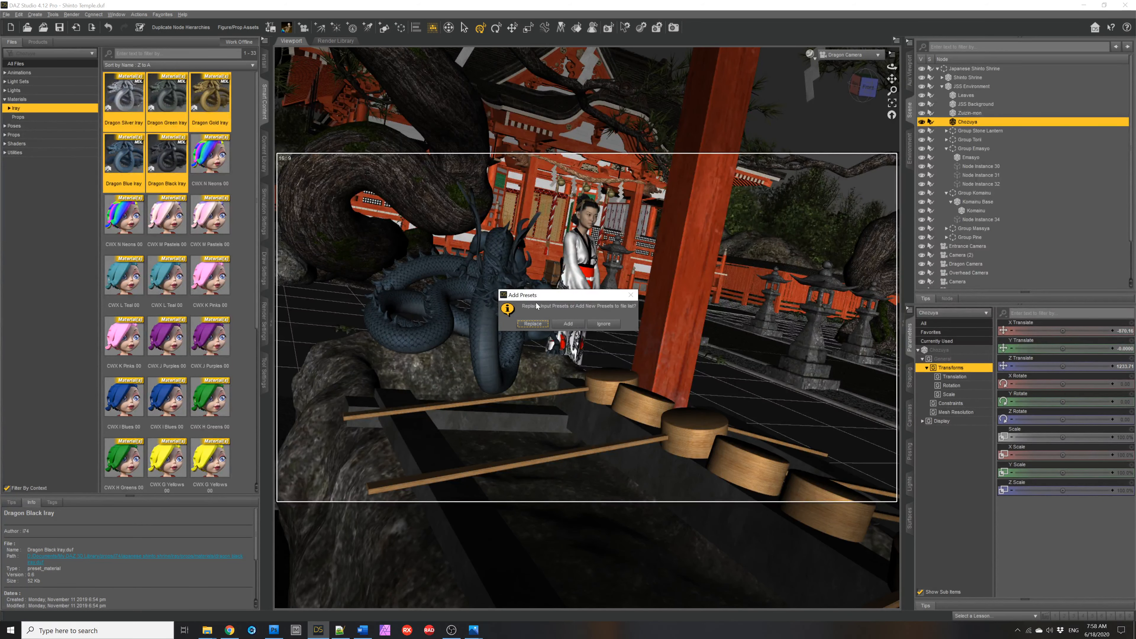
{"action": "left_click", "coordinate": [565, 325]}
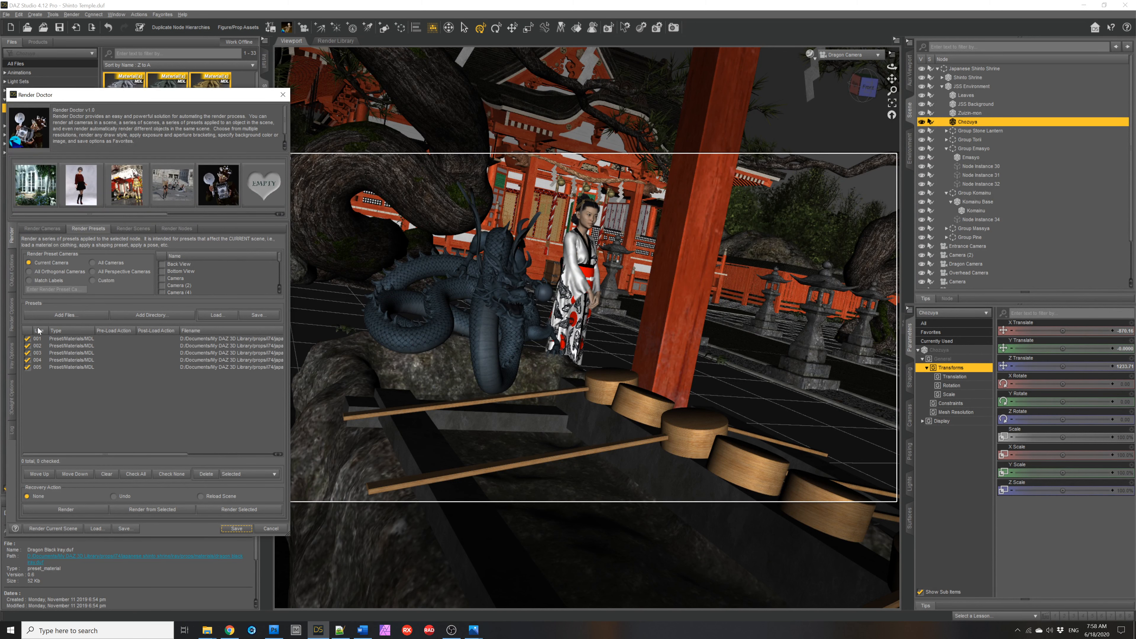
Keep Texture Shaded as the only render style for the preset renders and return to the preset list
{"action": "left_click", "coordinate": [13, 307]}
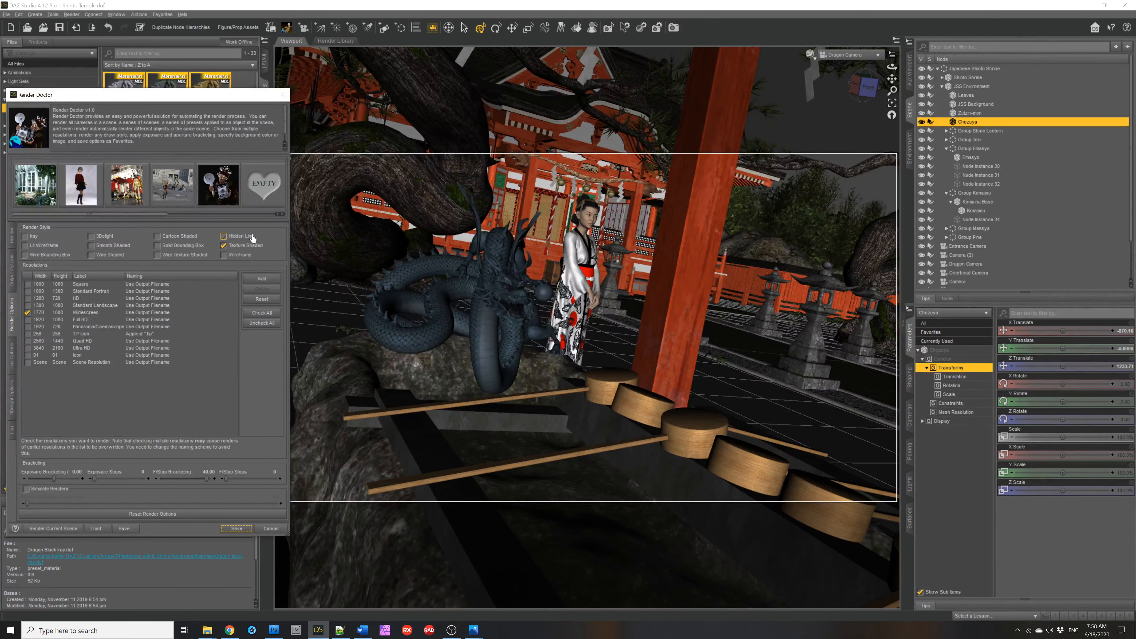
{"action": "left_click", "coordinate": [241, 236]}
{"action": "left_click", "coordinate": [247, 246]}
{"action": "left_click", "coordinate": [12, 236]}
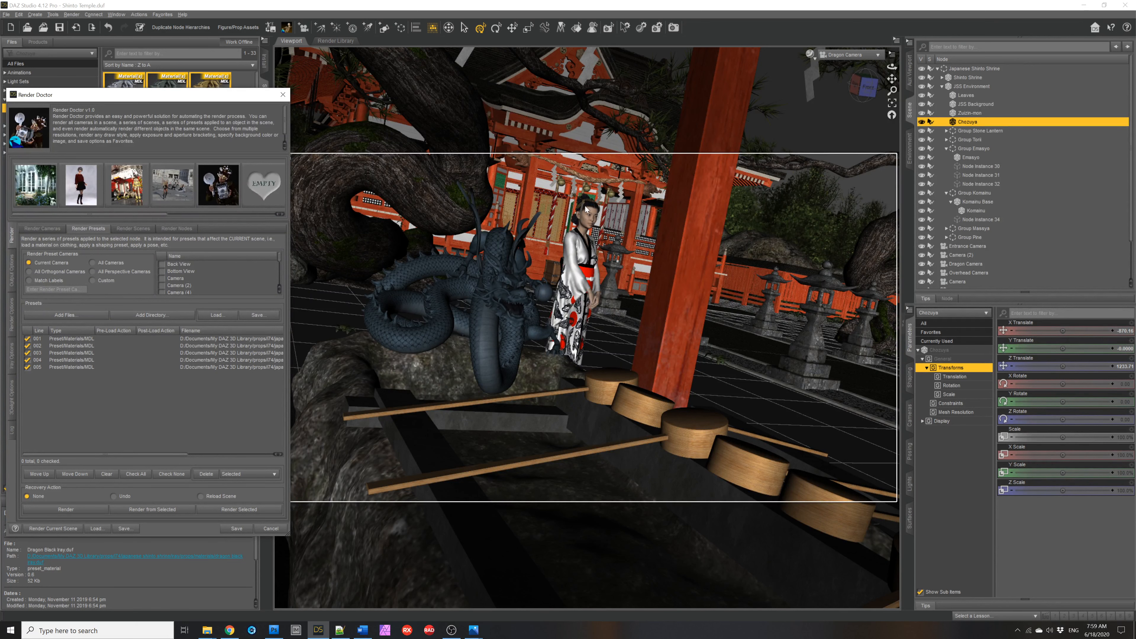
Examine the post-load actions for the dragon black iray preset, including DO NOT RENDER, and cancel the choice
{"action": "left_click", "coordinate": [161, 338]}
{"action": "double_click", "coordinate": [159, 339]}
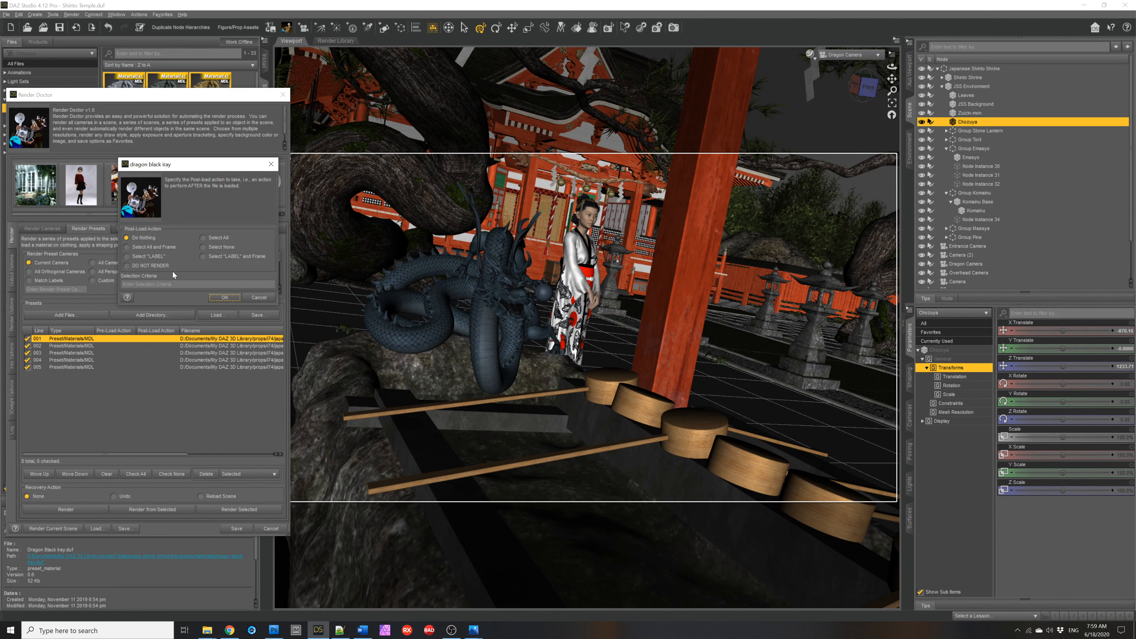
{"action": "left_click", "coordinate": [154, 266]}
{"action": "left_click", "coordinate": [259, 297]}
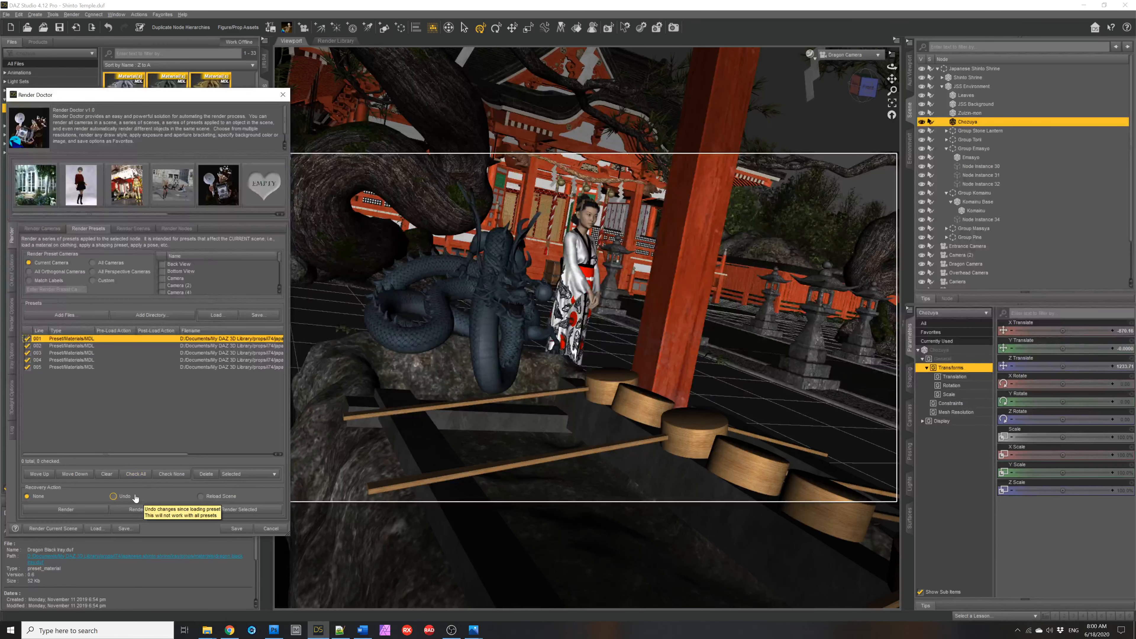
Render the scene with each of the five listed dragon material presets
{"action": "left_click", "coordinate": [52, 512]}
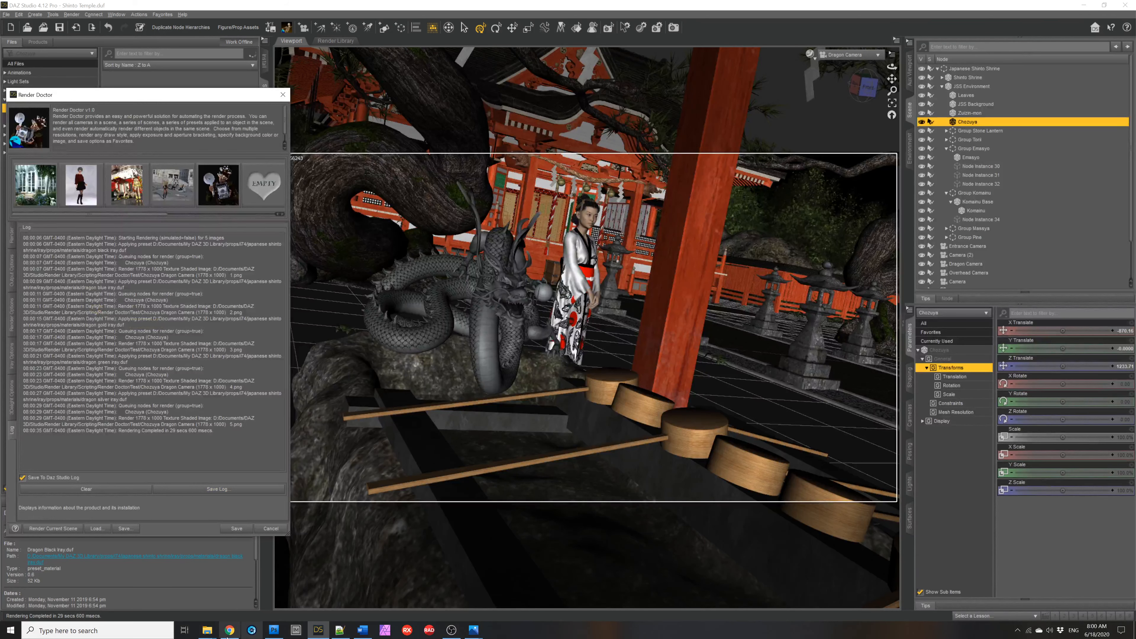
Switch to the Test folder in File Explorer, view the Chozuya Dragon Camera renders from 5 back to 1, and return to Render Doctor
{"action": "mouse_move", "coordinate": [207, 630]}
{"action": "left_click", "coordinate": [113, 604]}
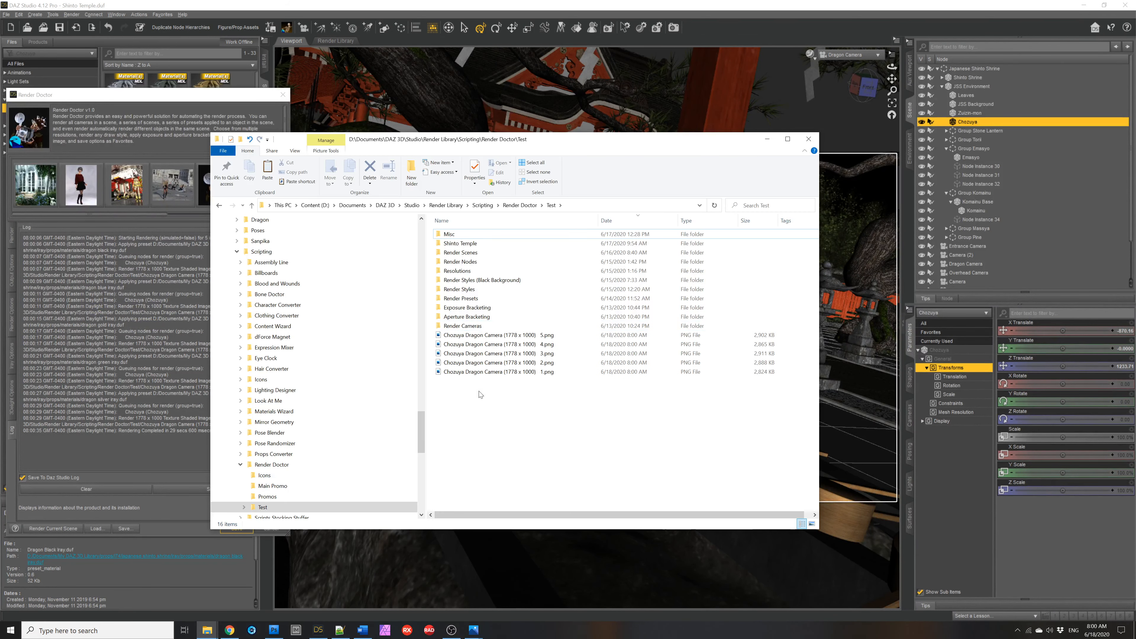
{"action": "left_click", "coordinate": [492, 338]}
{"action": "double_click", "coordinate": [491, 342]}
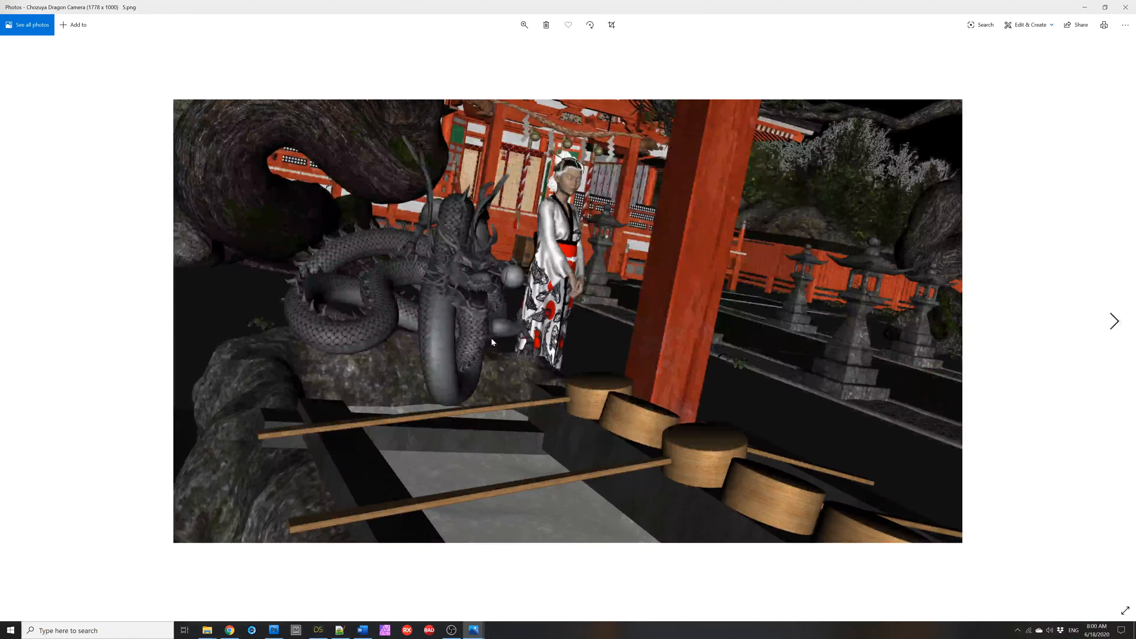
{"action": "key", "text": "Left"}
{"action": "key", "text": "Left"}
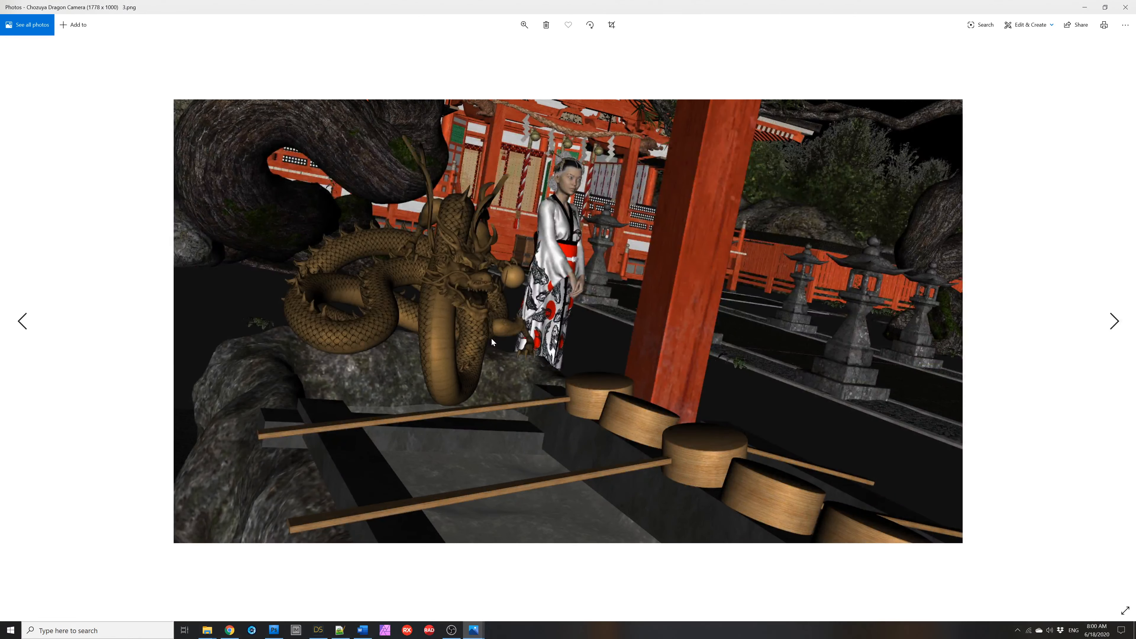
{"action": "key", "text": "Left"}
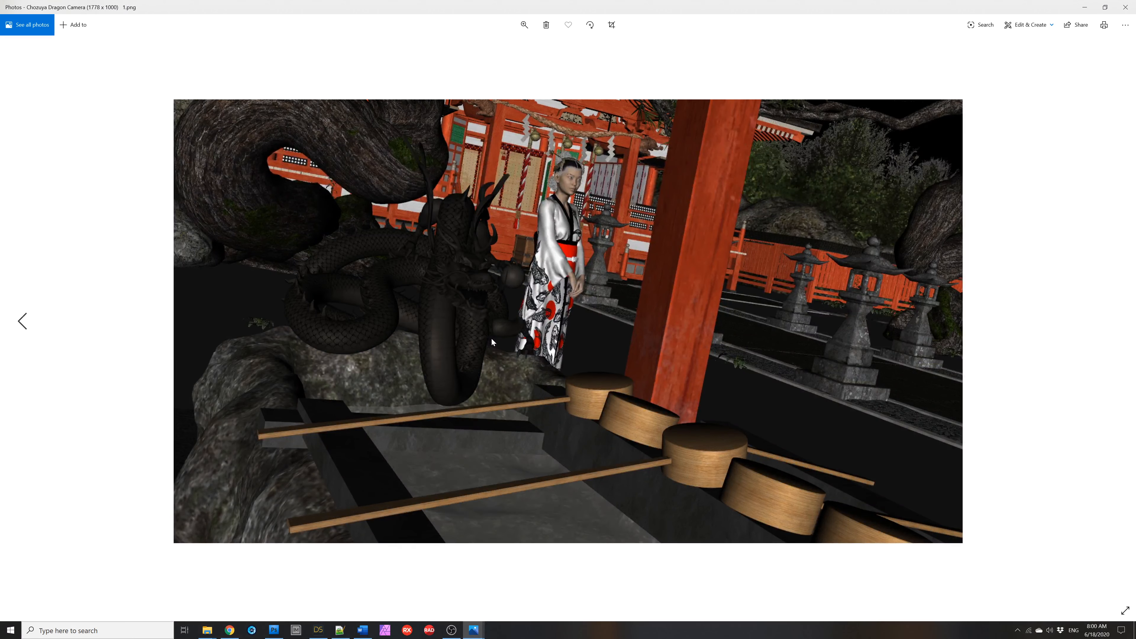
{"action": "left_click", "coordinate": [1126, 7]}
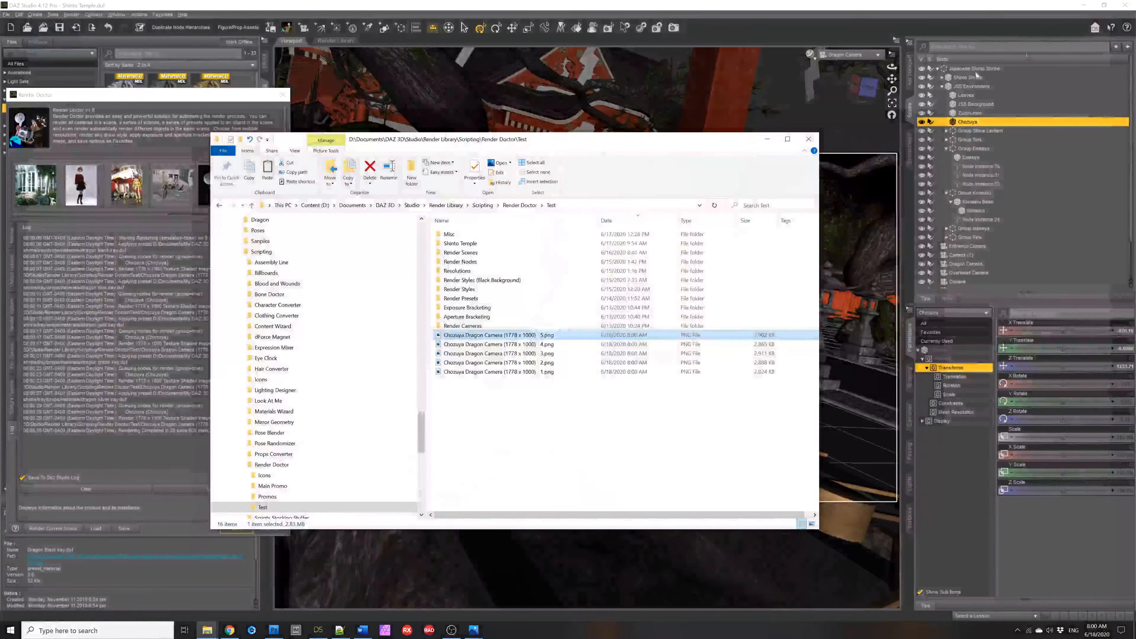
{"action": "left_click", "coordinate": [157, 99]}
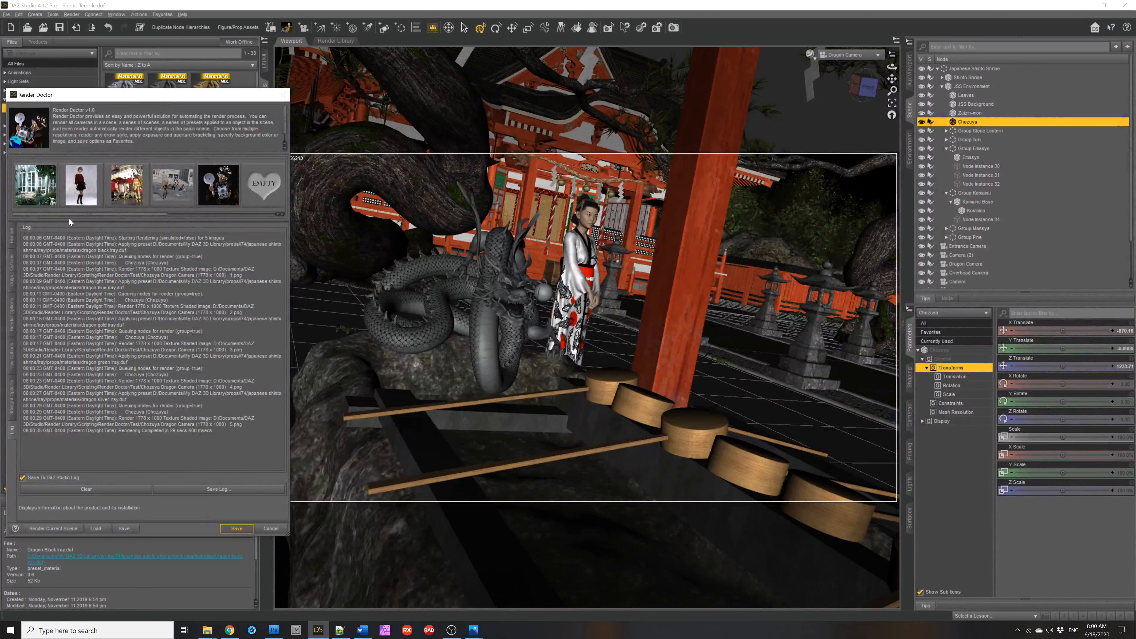
Examine the Render Scenes settings, including the post-load actions for Test Sleeve Scene 2 and the Match Labels camera option
{"action": "left_click", "coordinate": [13, 237]}
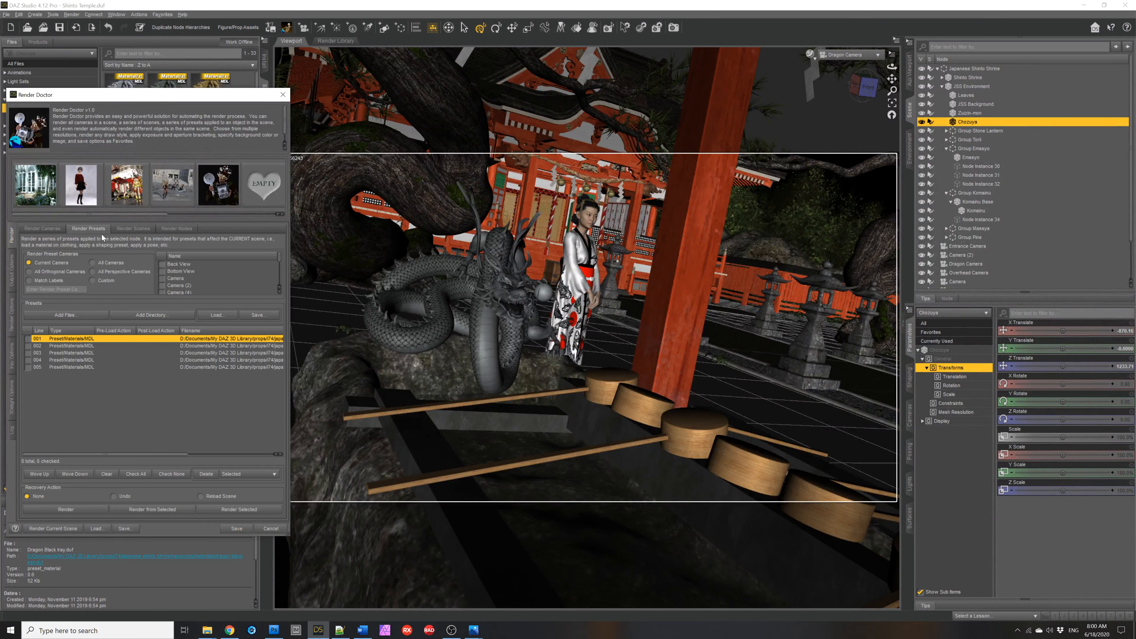
{"action": "left_click", "coordinate": [127, 232]}
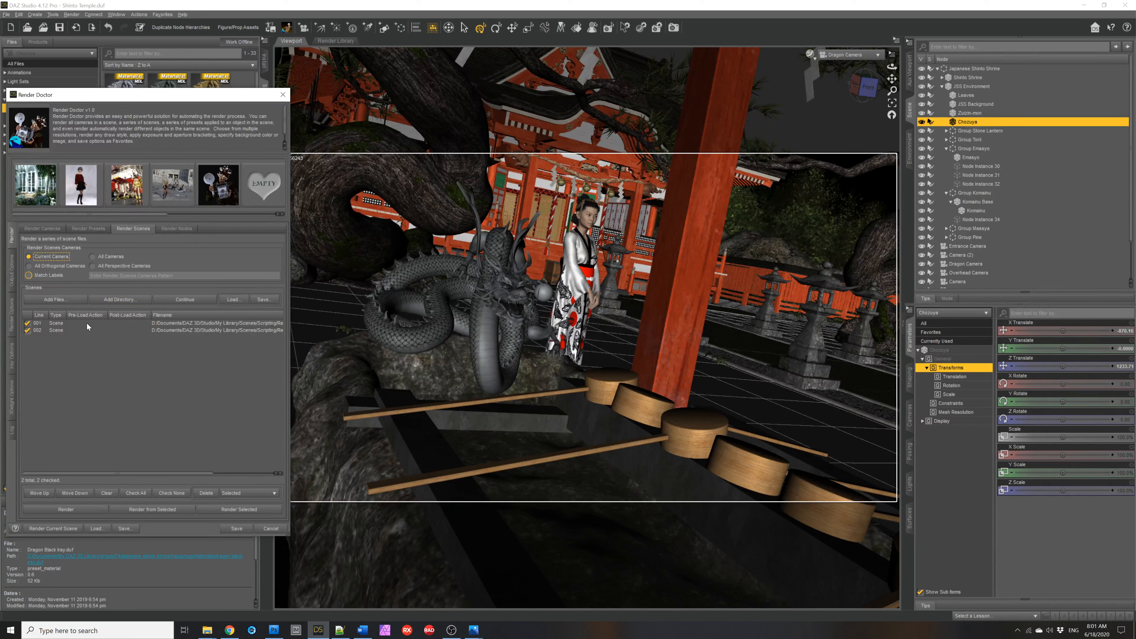
{"action": "double_click", "coordinate": [125, 323]}
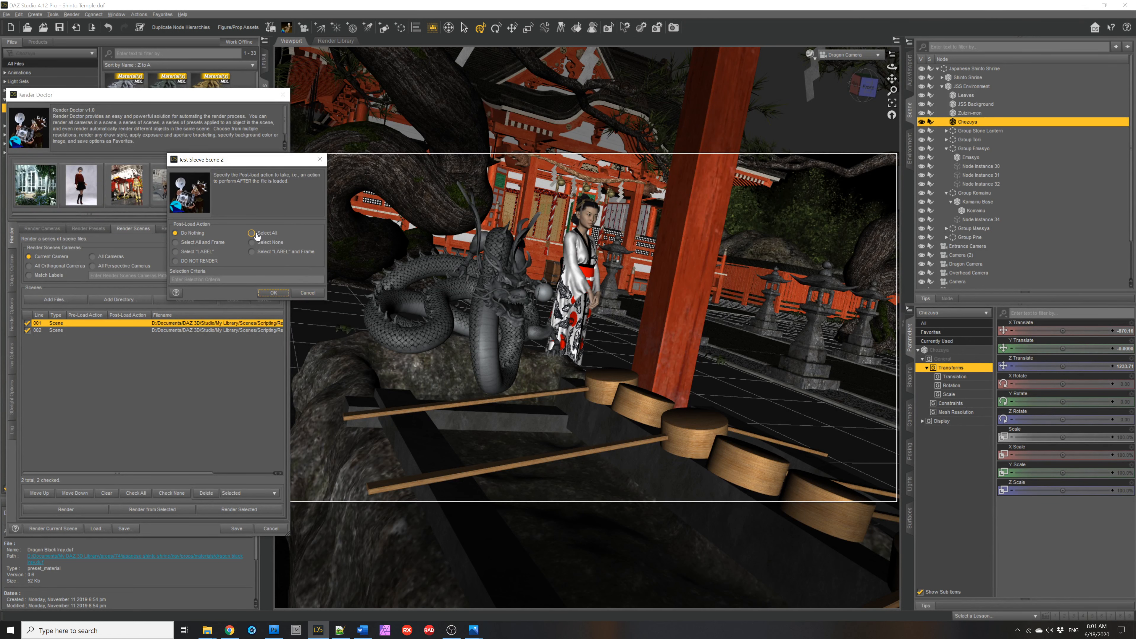
{"action": "left_click", "coordinate": [301, 292]}
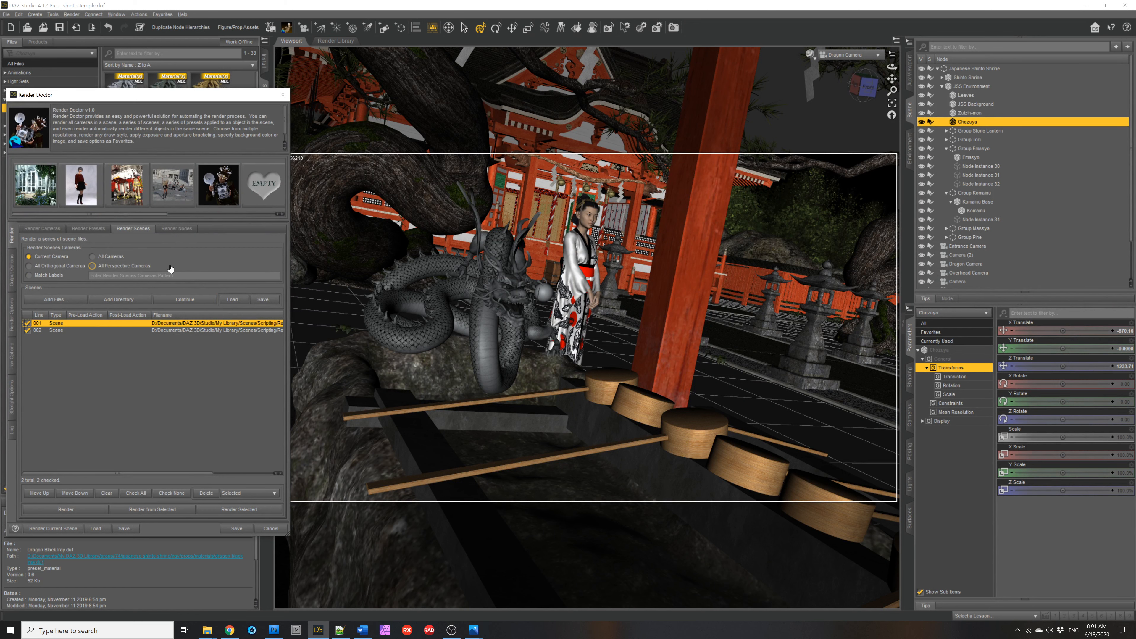
{"action": "left_click", "coordinate": [49, 275]}
Choose All Skeletons Separately for node rendering and replace Texture Shaded with Hidden Line as the render style
{"action": "left_click", "coordinate": [164, 230]}
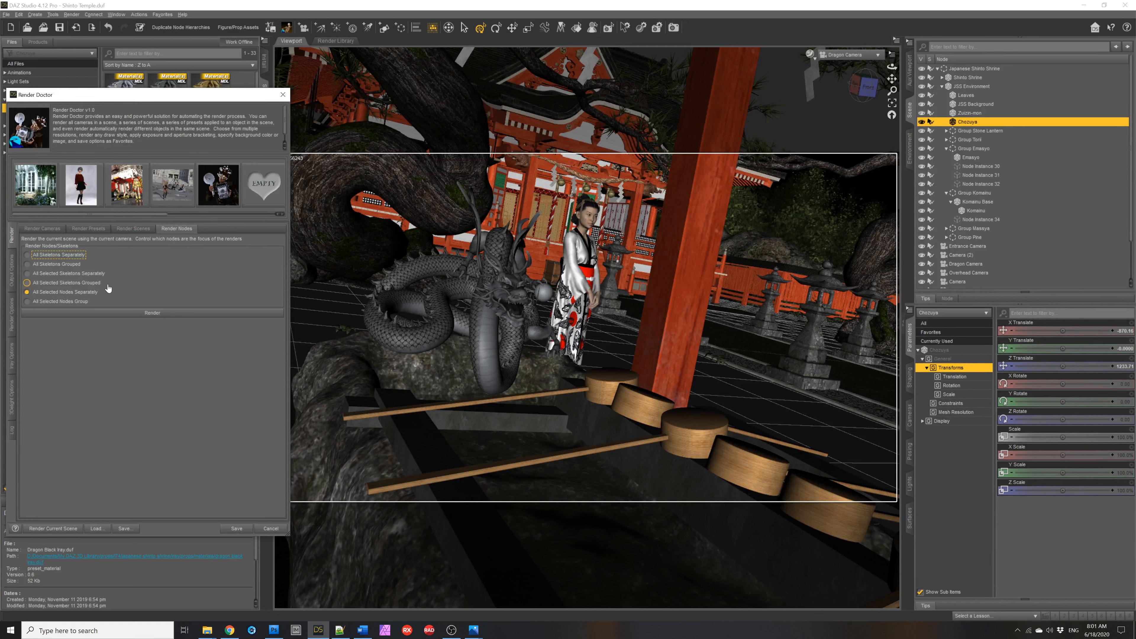
{"action": "left_click", "coordinate": [62, 257]}
{"action": "left_click", "coordinate": [11, 315]}
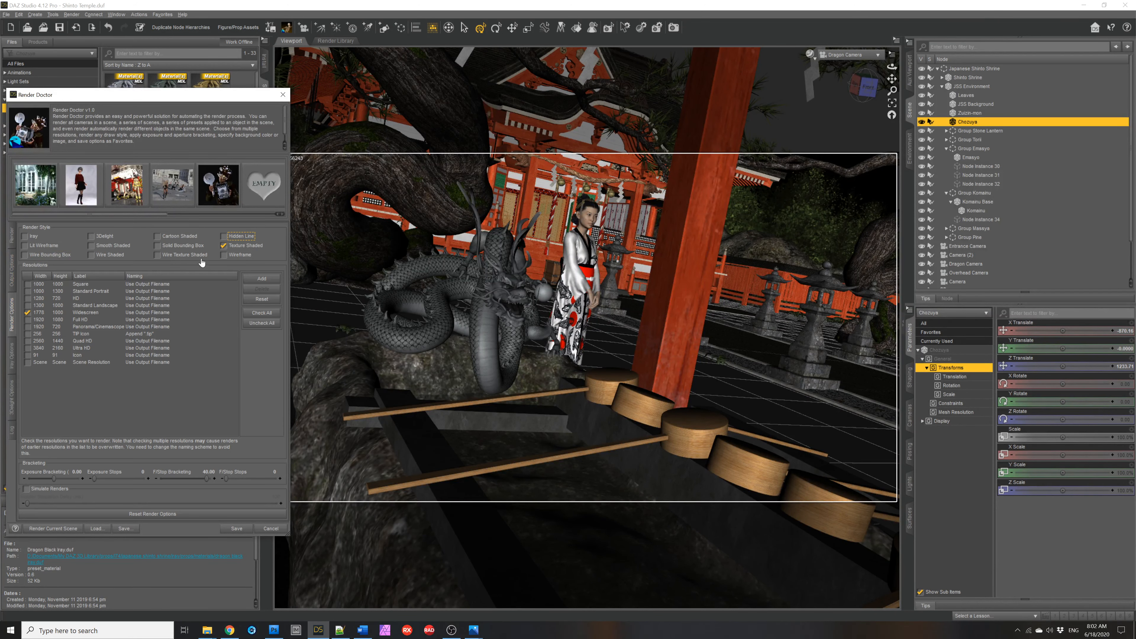
{"action": "left_click", "coordinate": [224, 236]}
{"action": "left_click", "coordinate": [223, 236]}
{"action": "left_click", "coordinate": [12, 235]}
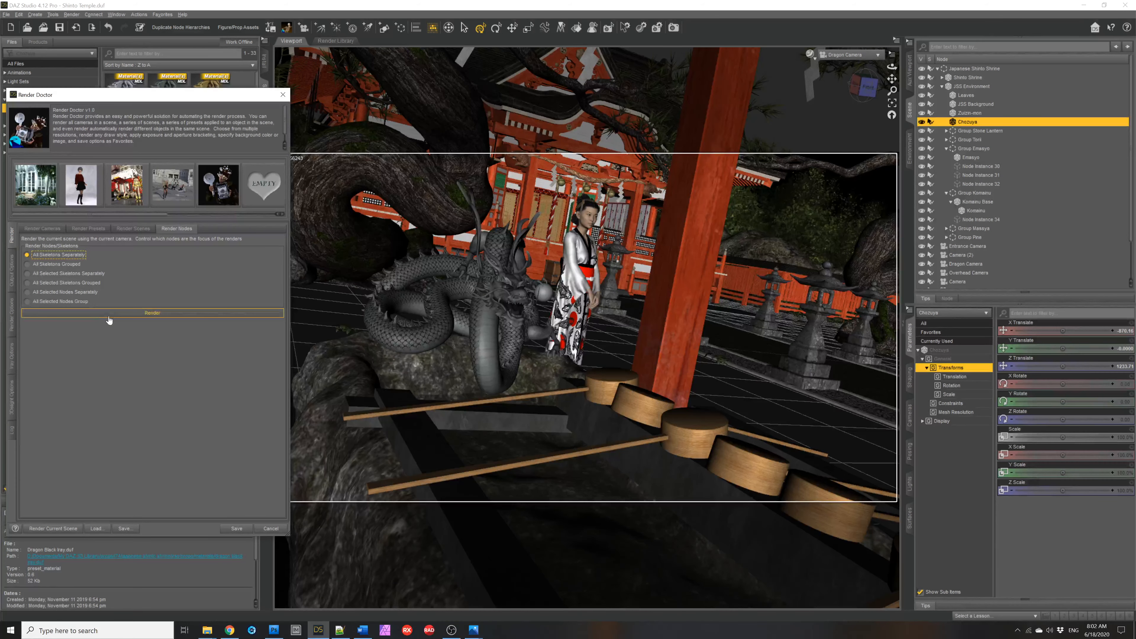
Render all skeletons of the scene separately and look back through the log to the start of this batch
{"action": "left_click", "coordinate": [74, 258]}
{"action": "left_click", "coordinate": [83, 294]}
{"action": "left_click", "coordinate": [53, 265]}
{"action": "left_click", "coordinate": [53, 255]}
{"action": "left_click", "coordinate": [197, 313]}
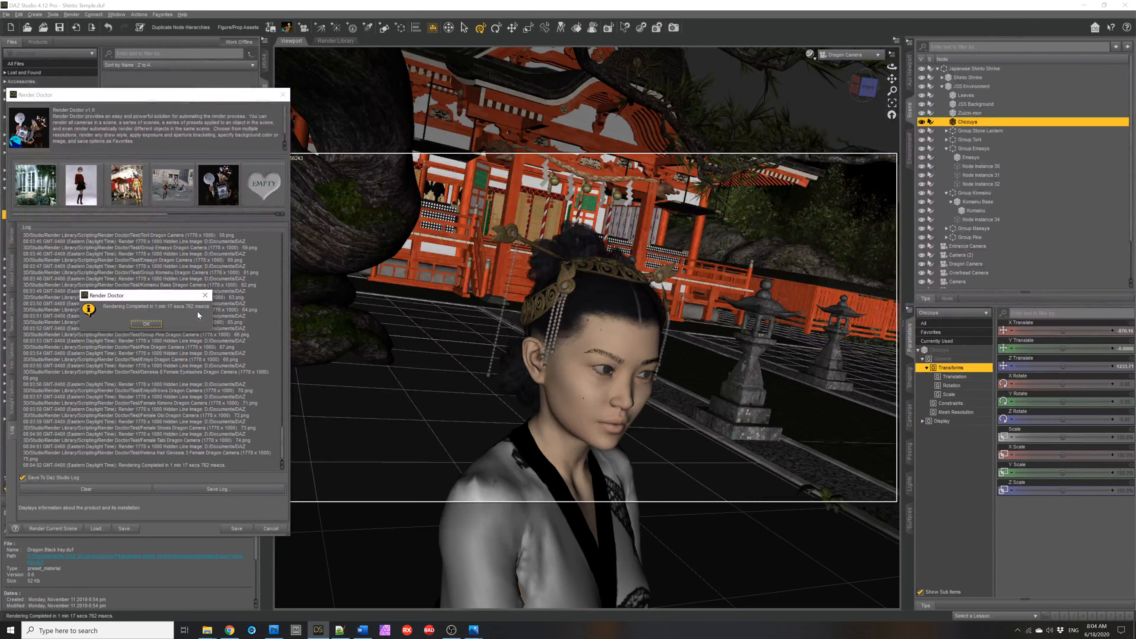
{"action": "left_click", "coordinate": [146, 324]}
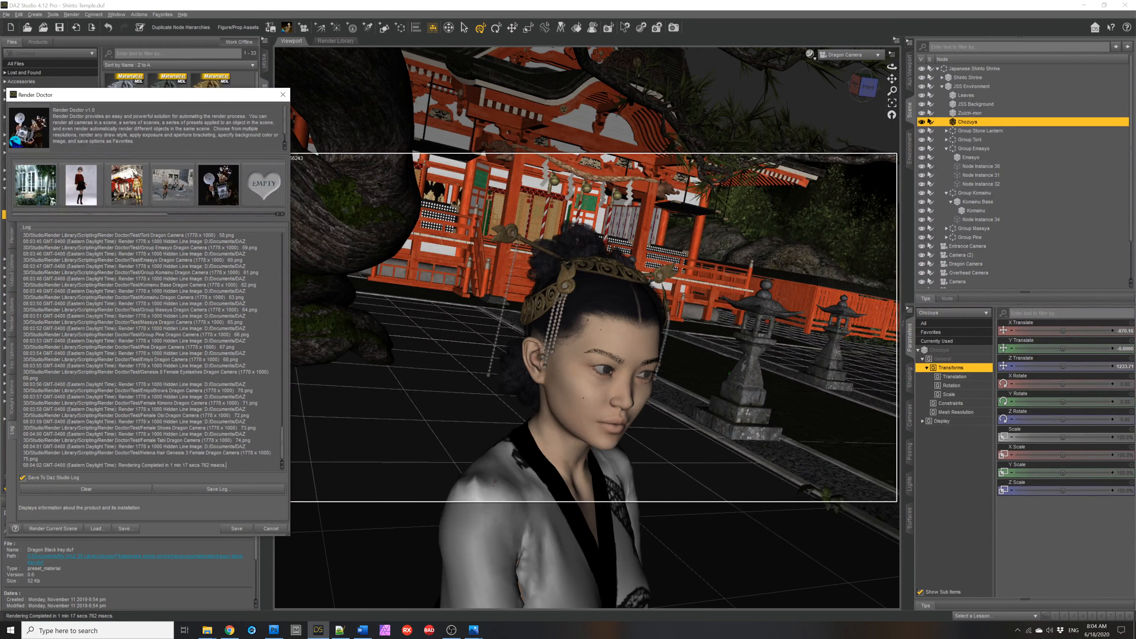
{"action": "left_click_drag", "start_coordinate": [280, 454], "coordinate": [280, 280]}
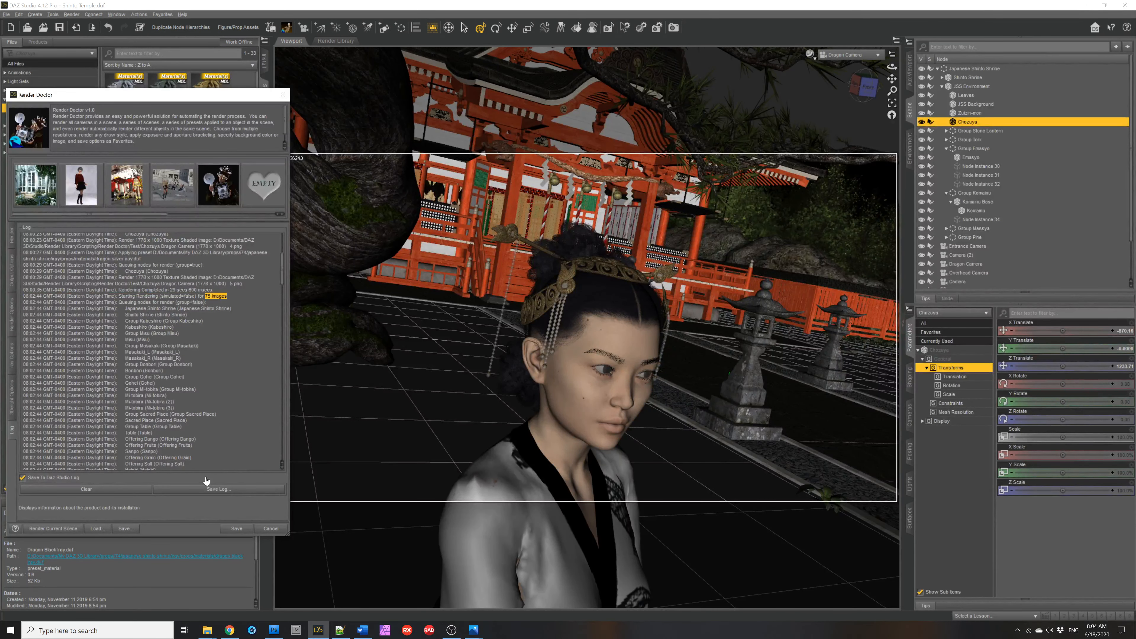
Open the Helena Hair Genesis 3 Female Dragon Camera render from the Test folder in File Explorer
{"action": "left_click", "coordinate": [208, 631]}
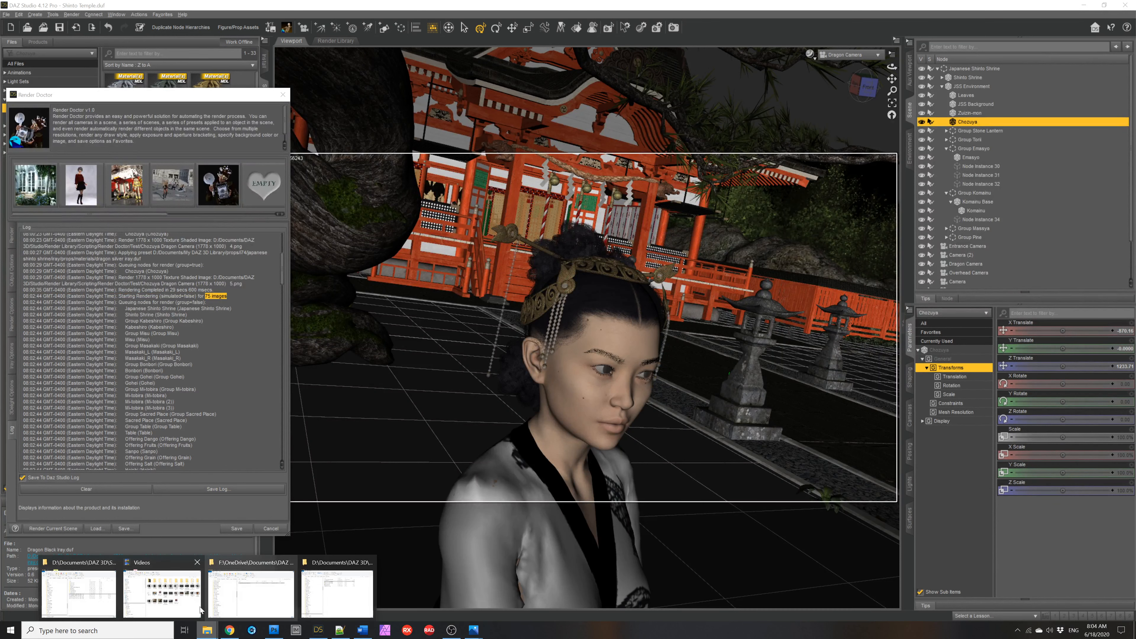
{"action": "left_click", "coordinate": [78, 593]}
{"action": "left_click", "coordinate": [495, 446]}
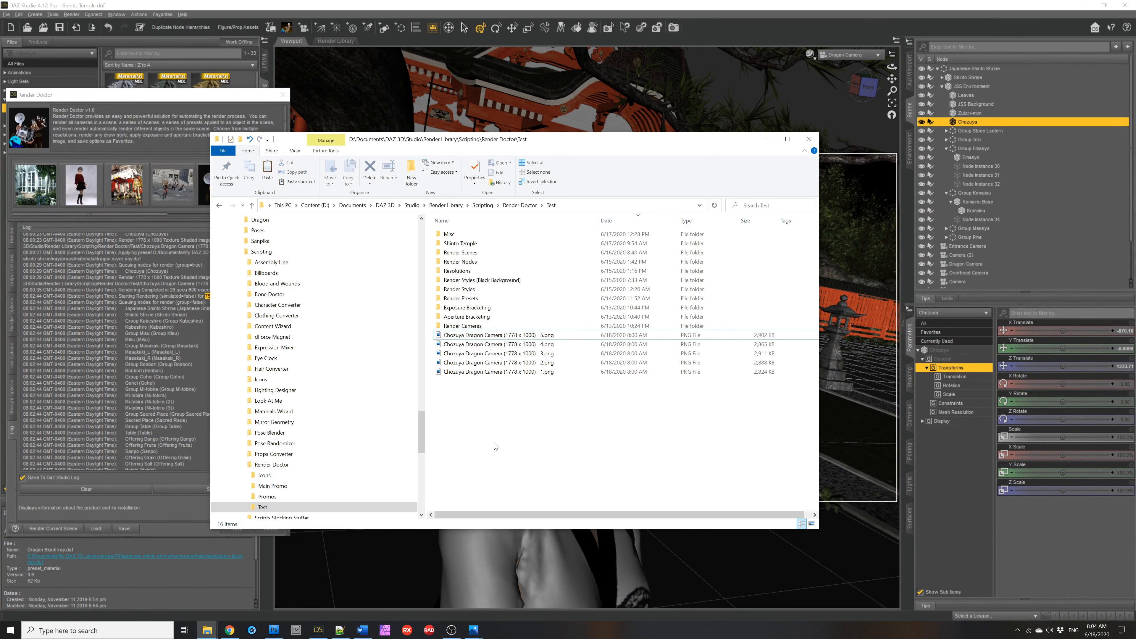
{"action": "left_click", "coordinate": [496, 446]}
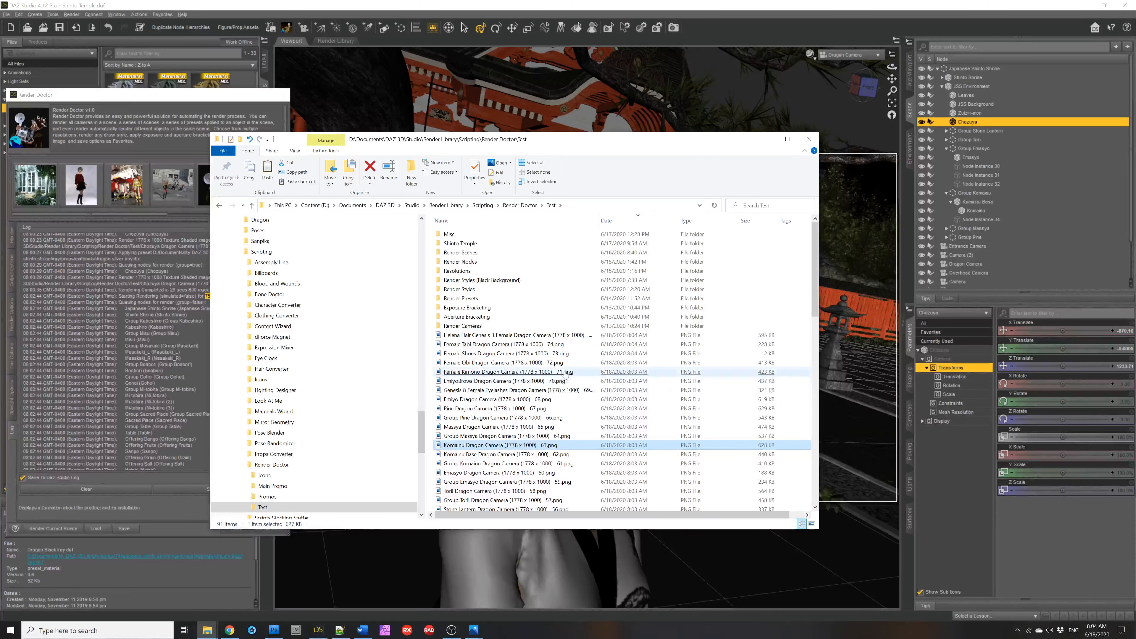
{"action": "left_click", "coordinate": [492, 334]}
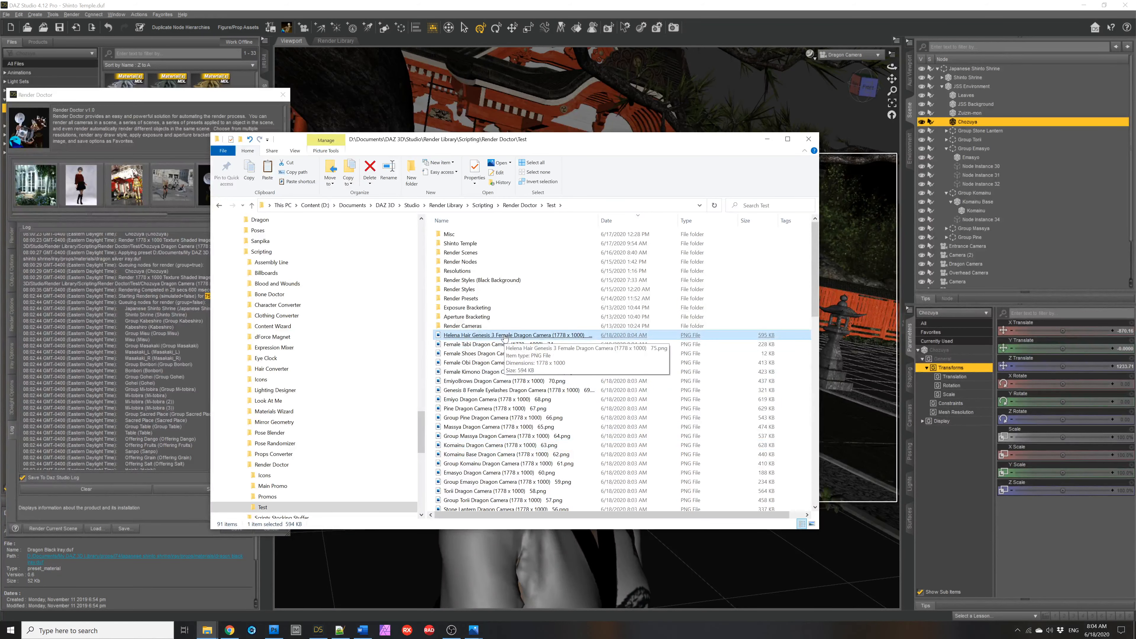
{"action": "double_click", "coordinate": [451, 339]}
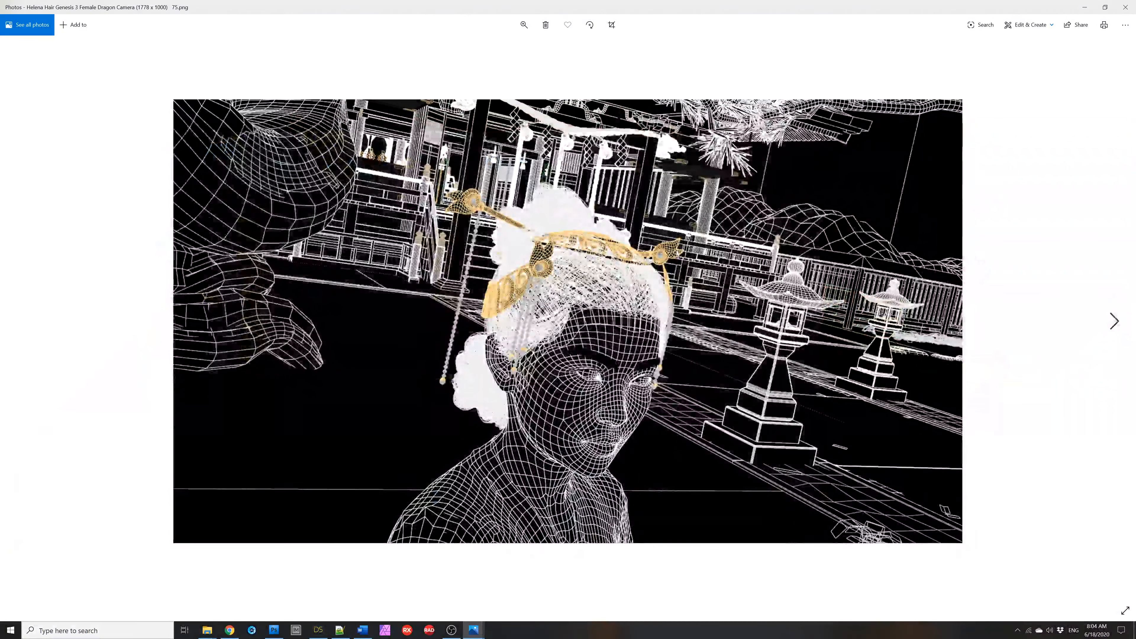
Browse the hidden line node renders from Female Tabi 74 back to Komainu 63, and return to Render Doctor
{"action": "key", "text": "Left"}
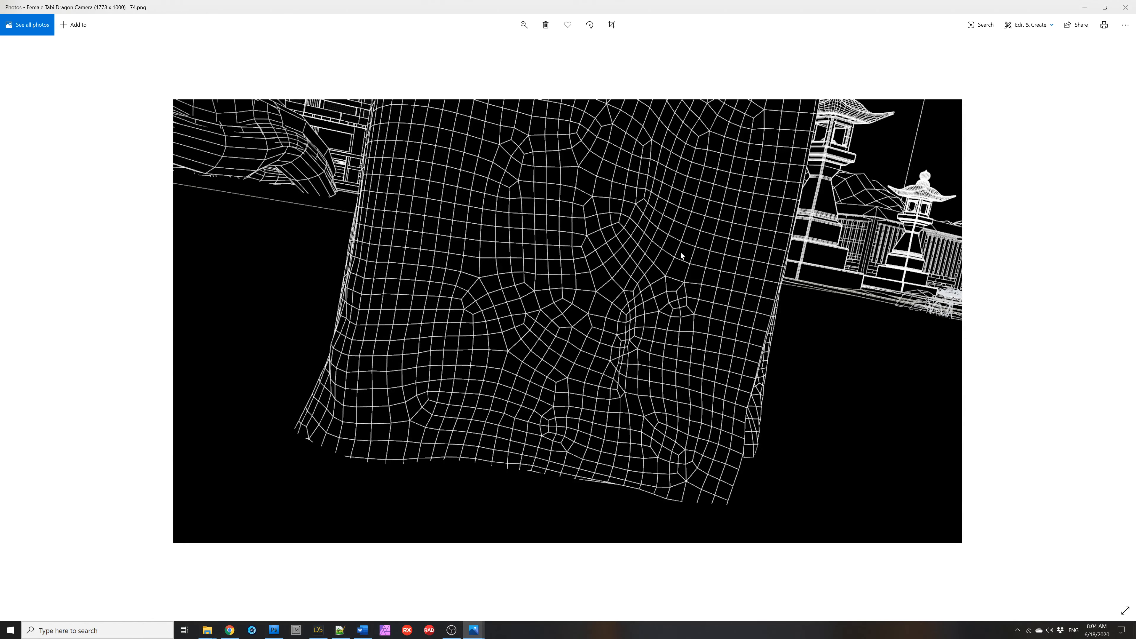
{"action": "key", "text": "Left"}
{"action": "key", "text": "Left"}
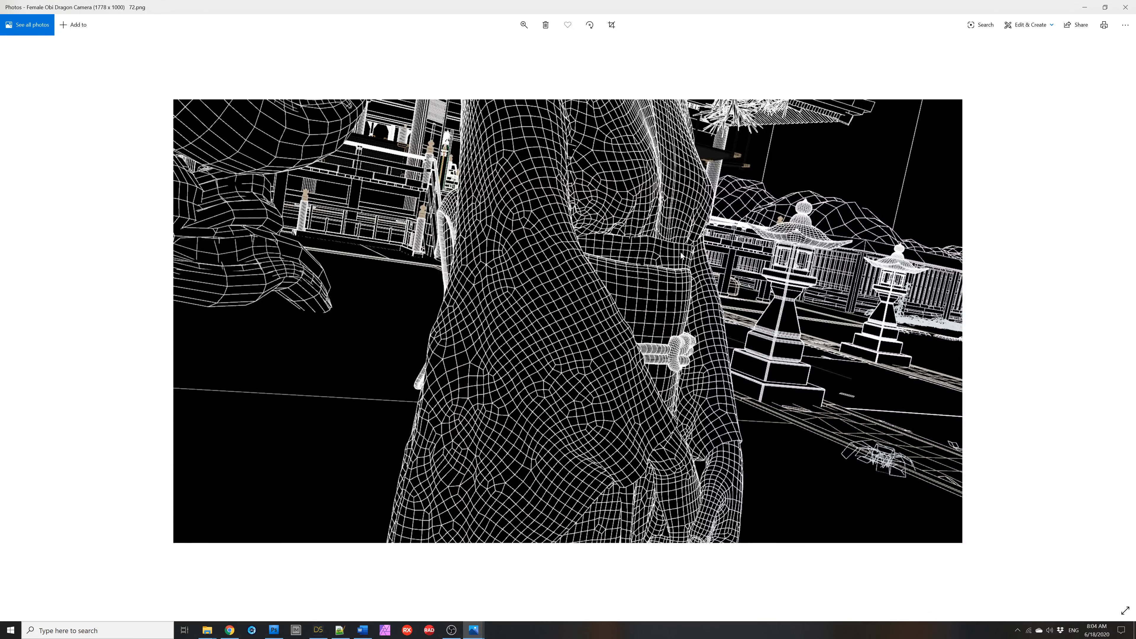
{"action": "key", "text": "Left"}
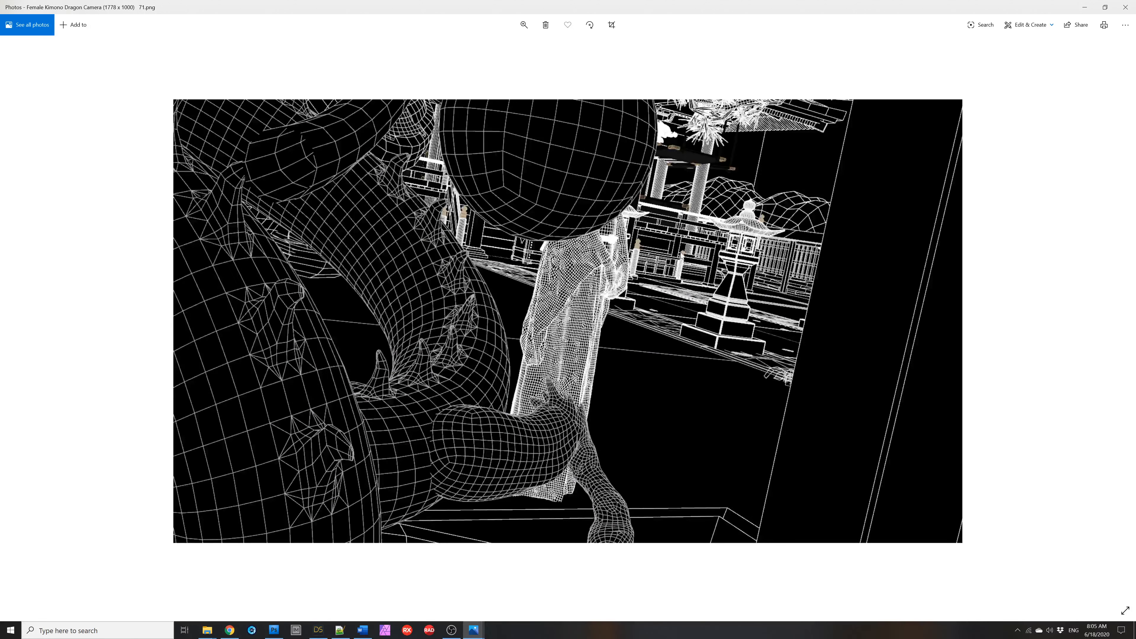
{"action": "key", "text": "Left"}
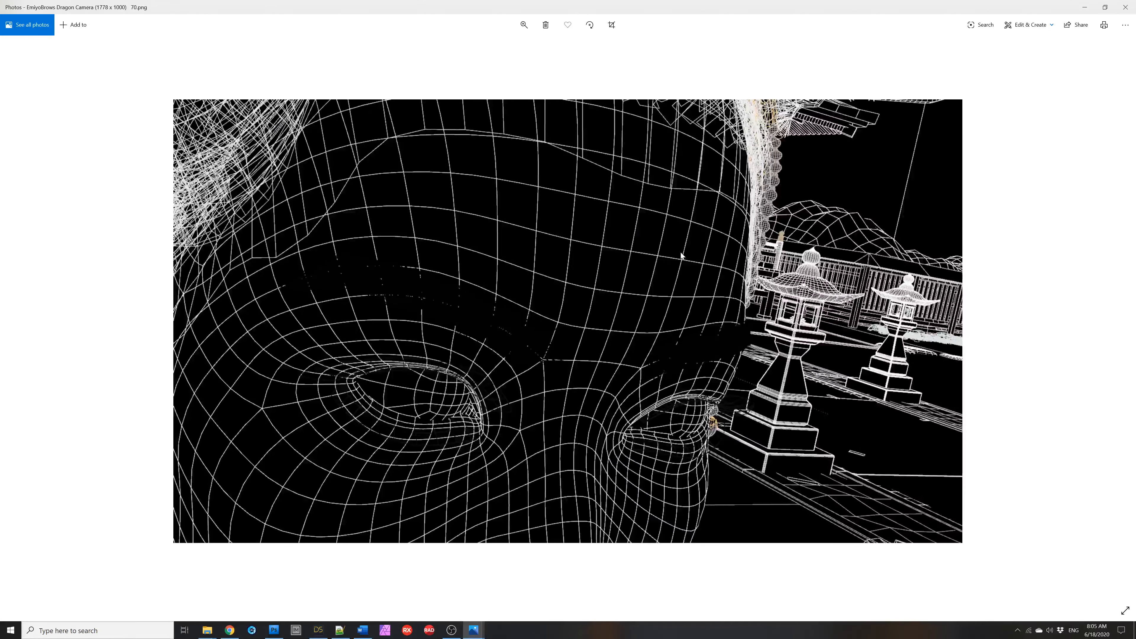
{"action": "key", "text": "Left"}
{"action": "key", "text": "Left"}
{"action": "key", "text": "Left"}
{"action": "key", "text": "Left"}
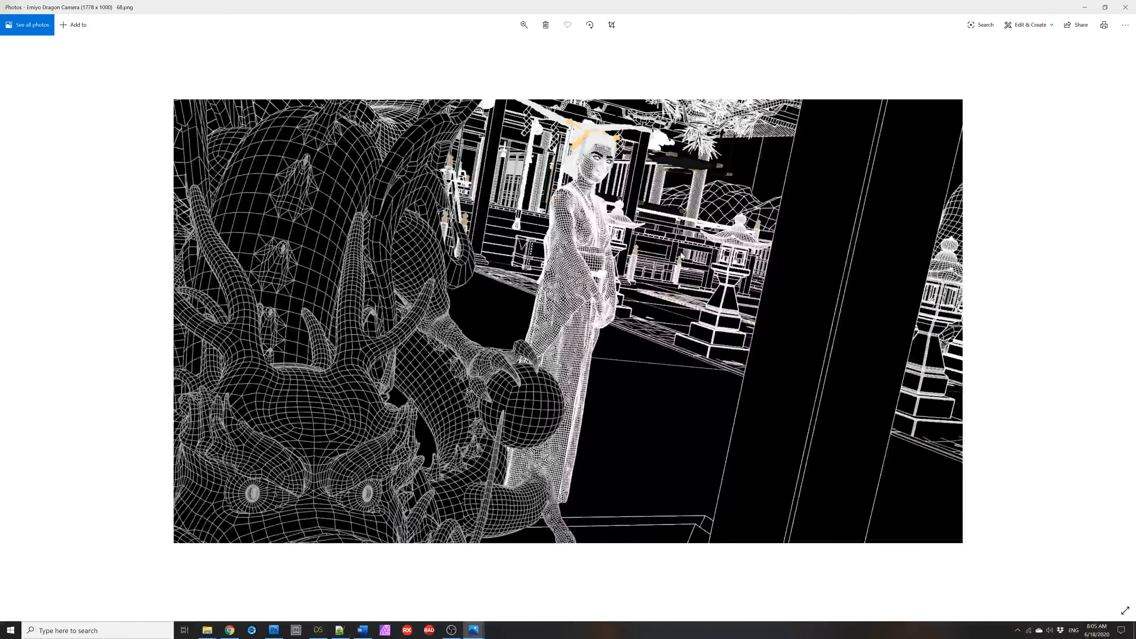
{"action": "key", "text": "Left"}
{"action": "key", "text": "Left"}
{"action": "key", "text": "Left"}
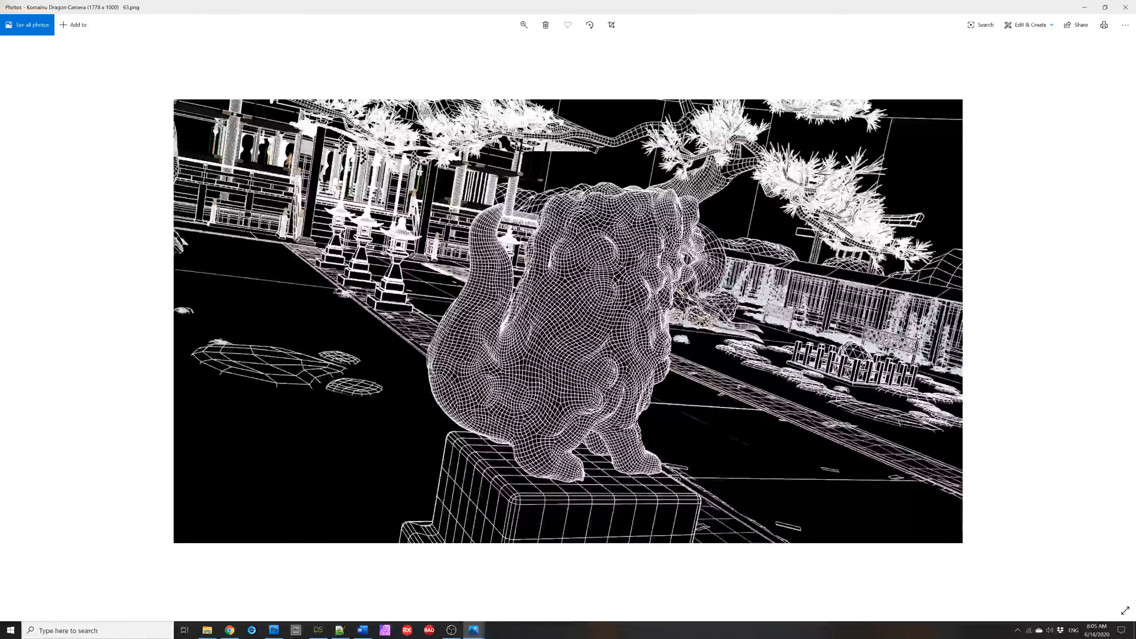
{"action": "left_click", "coordinate": [1126, 7]}
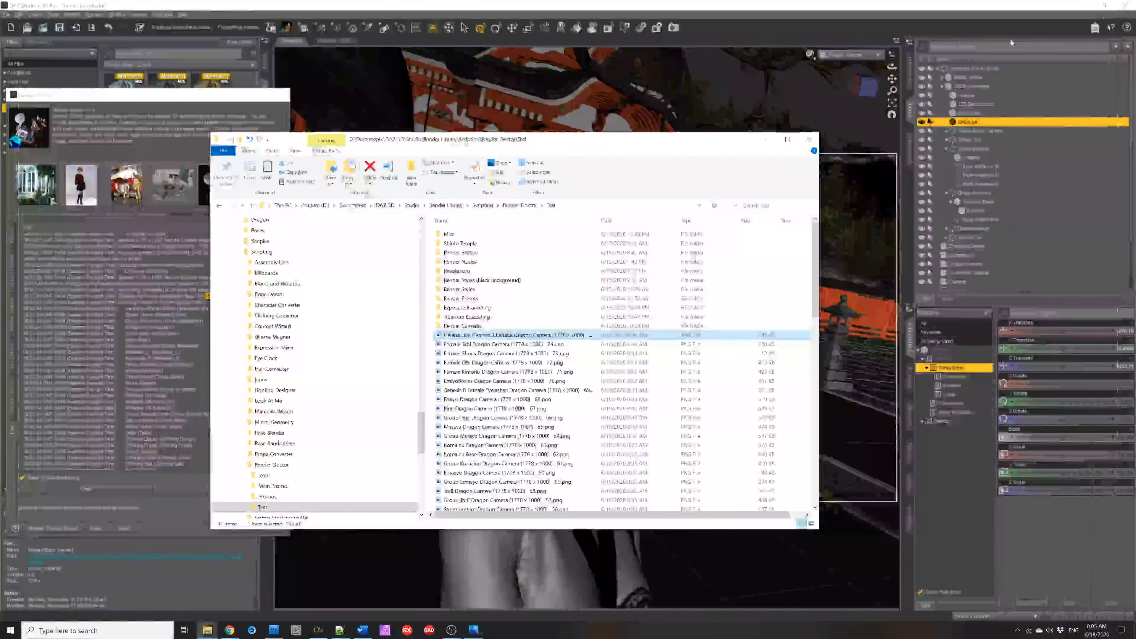
{"action": "left_click", "coordinate": [210, 95]}
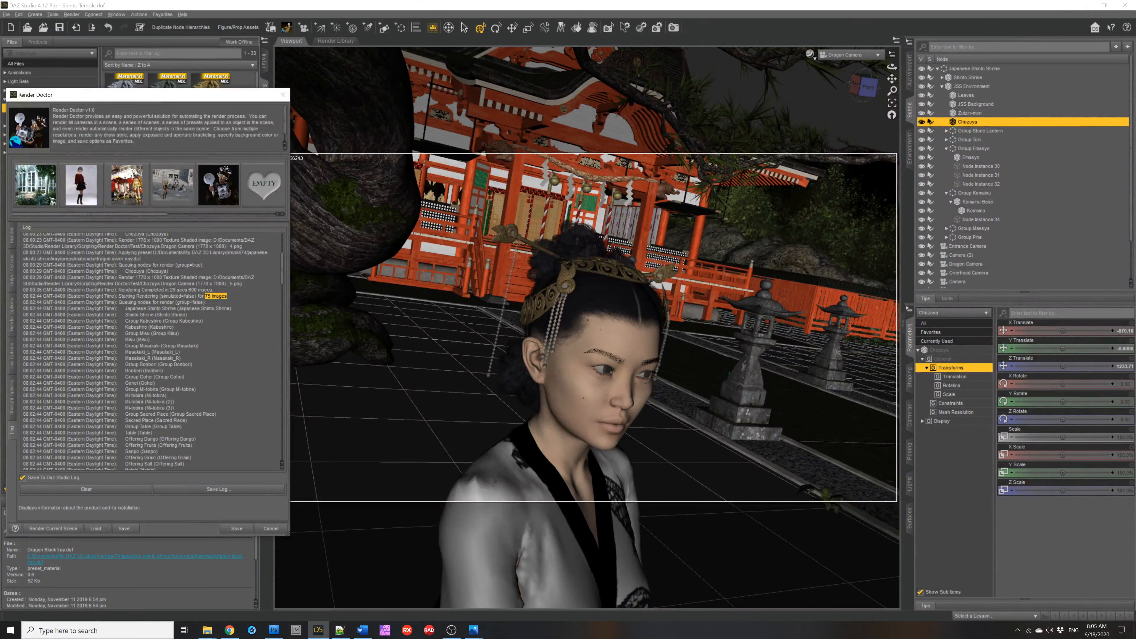
Review the output options for the background, file naming and image format
{"action": "left_click", "coordinate": [12, 271]}
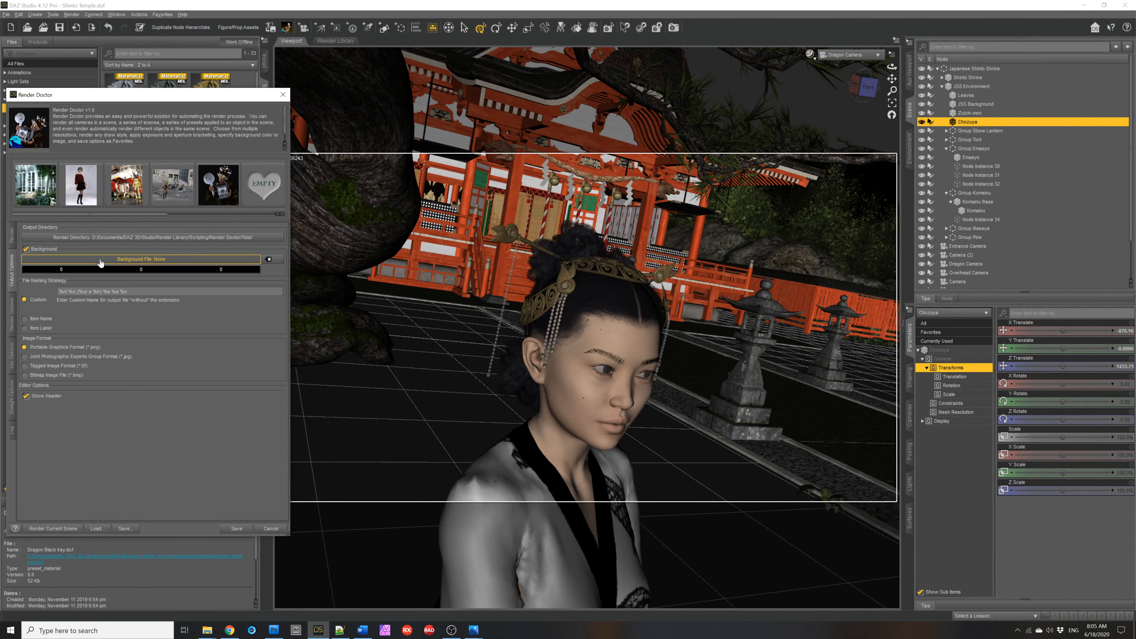
{"action": "mouse_move", "coordinate": [211, 637]}
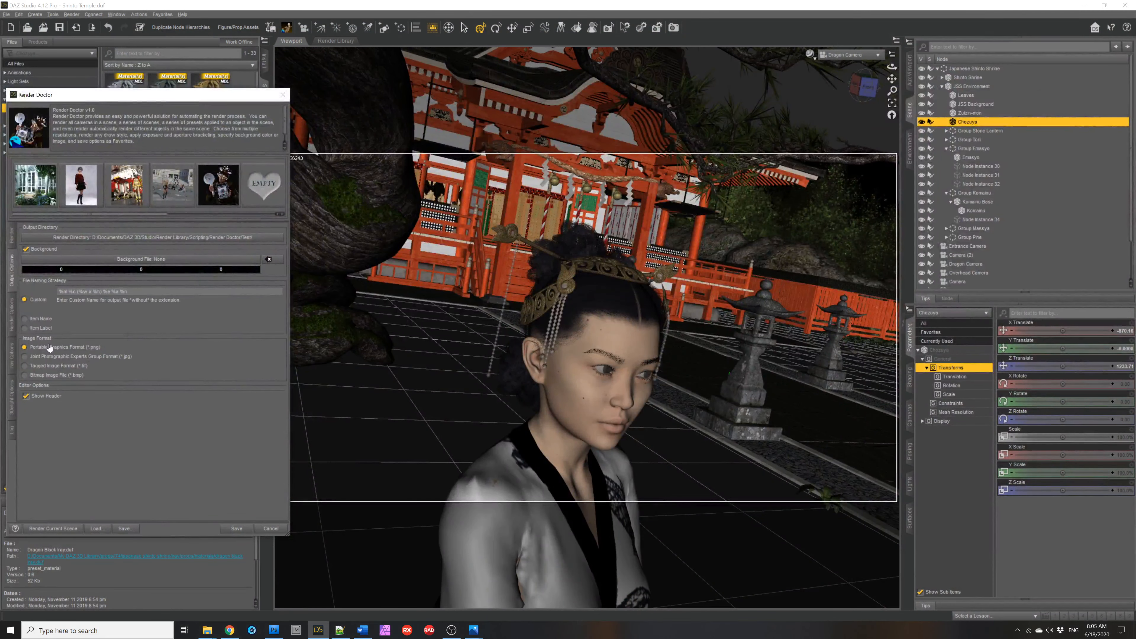
{"action": "left_click", "coordinate": [12, 233]}
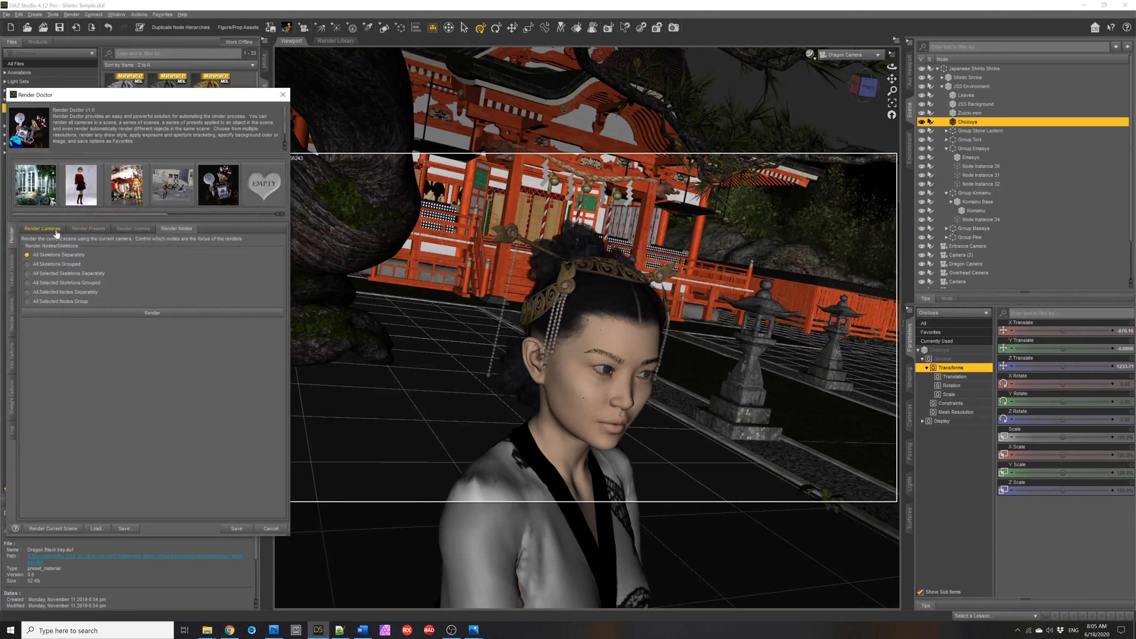
Preview the scene through Dragon Camera, Entrance Camera and Camera (4) from the list of cameras to render
{"action": "left_click", "coordinate": [42, 228]}
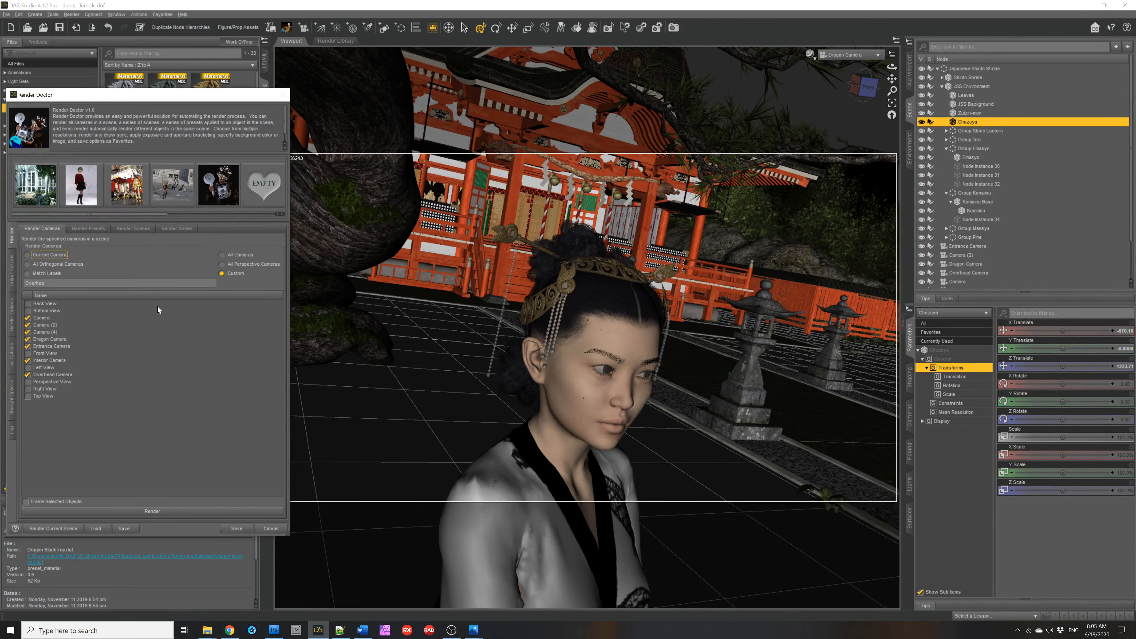
{"action": "left_click", "coordinate": [47, 340]}
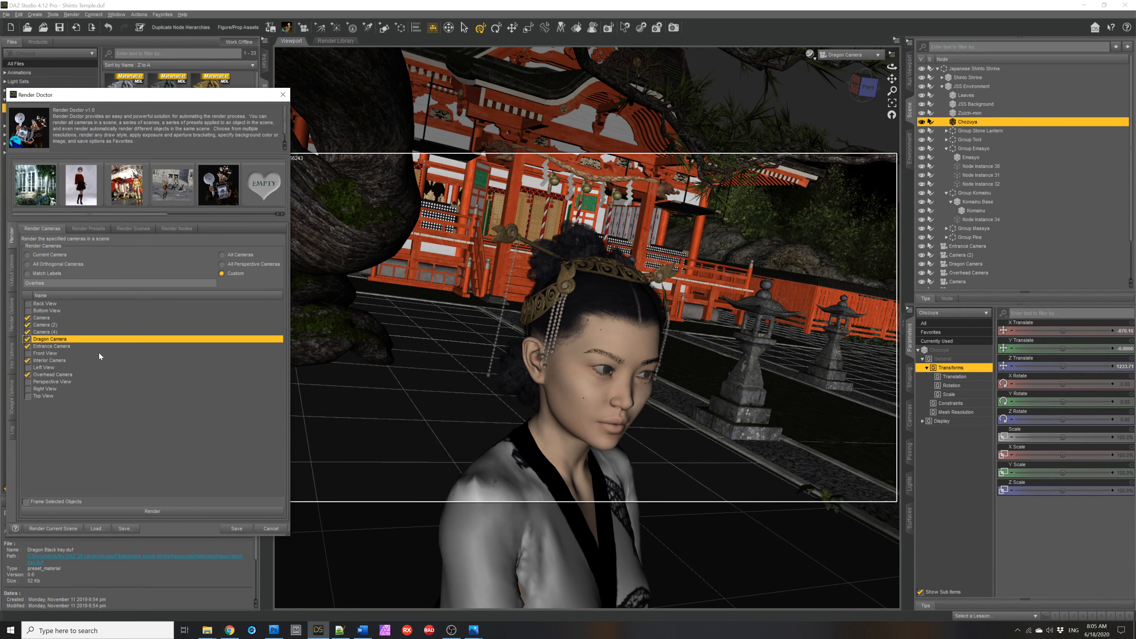
{"action": "left_click", "coordinate": [57, 347]}
{"action": "left_click", "coordinate": [56, 333]}
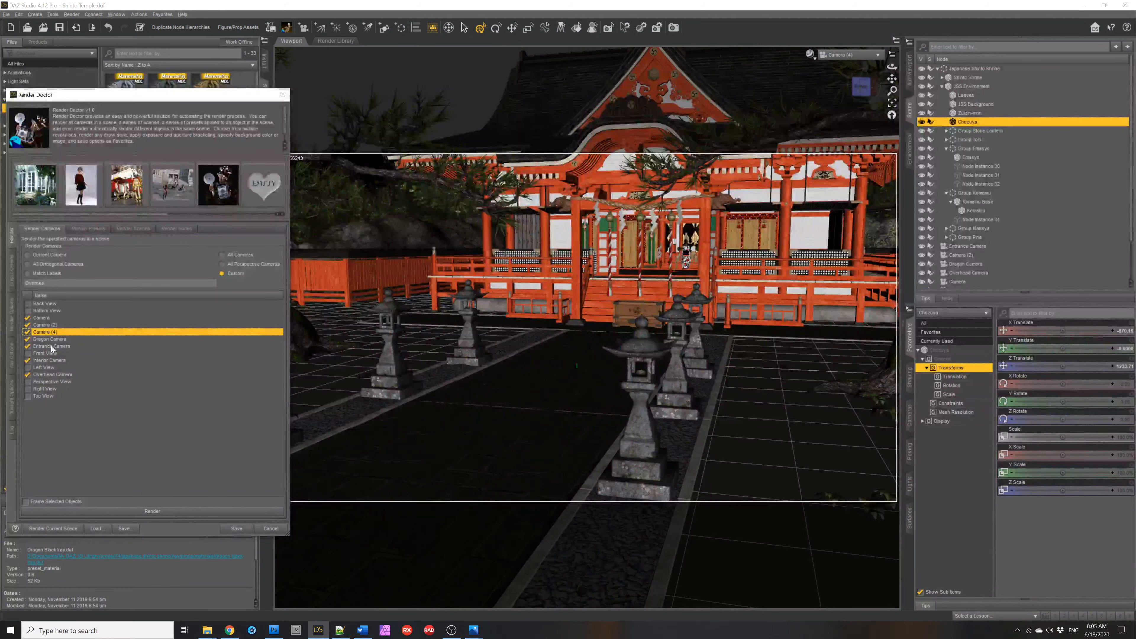
Preview the scene through Dragon Camera, close Render Doctor, and relaunch the script from its Scripts folder
{"action": "left_click", "coordinate": [52, 341]}
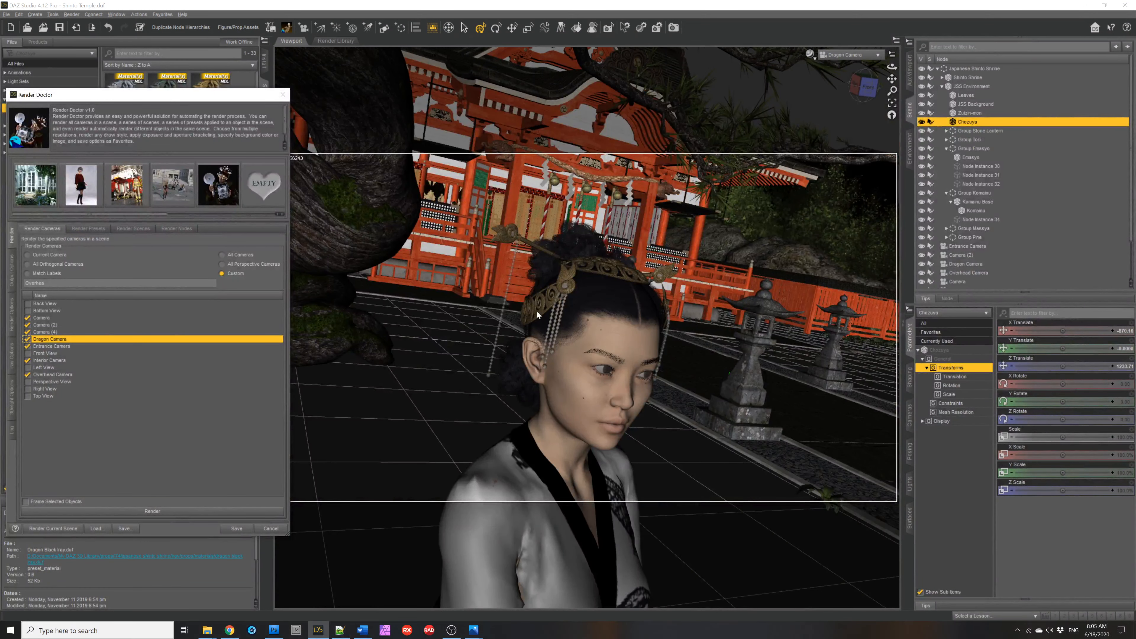
{"action": "left_click", "coordinate": [270, 528]}
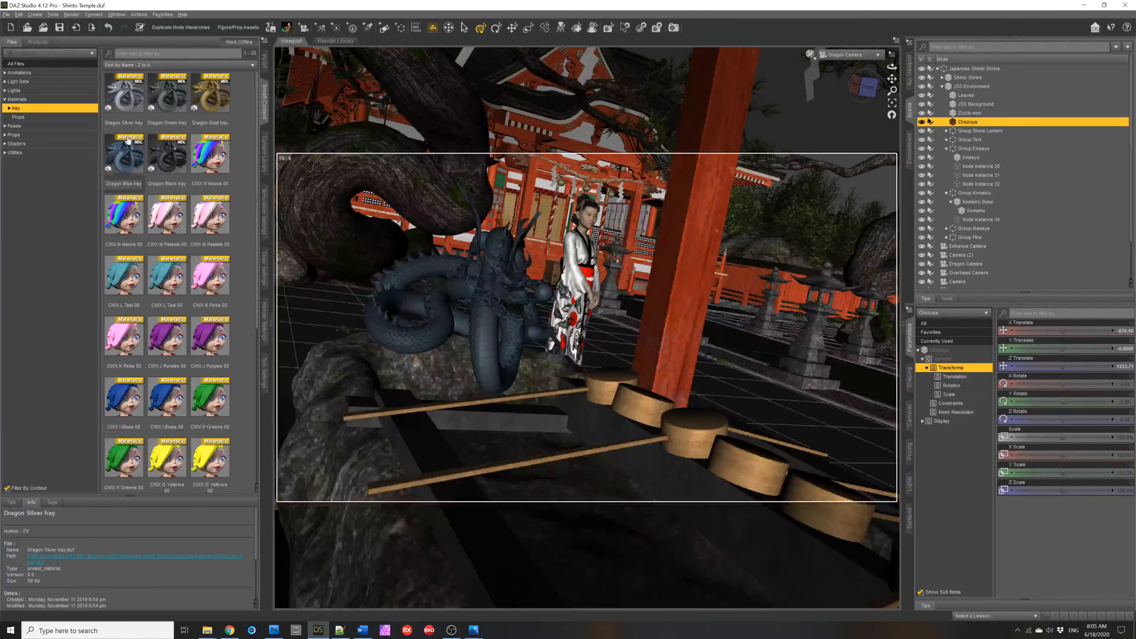
{"action": "left_click", "coordinate": [265, 166]}
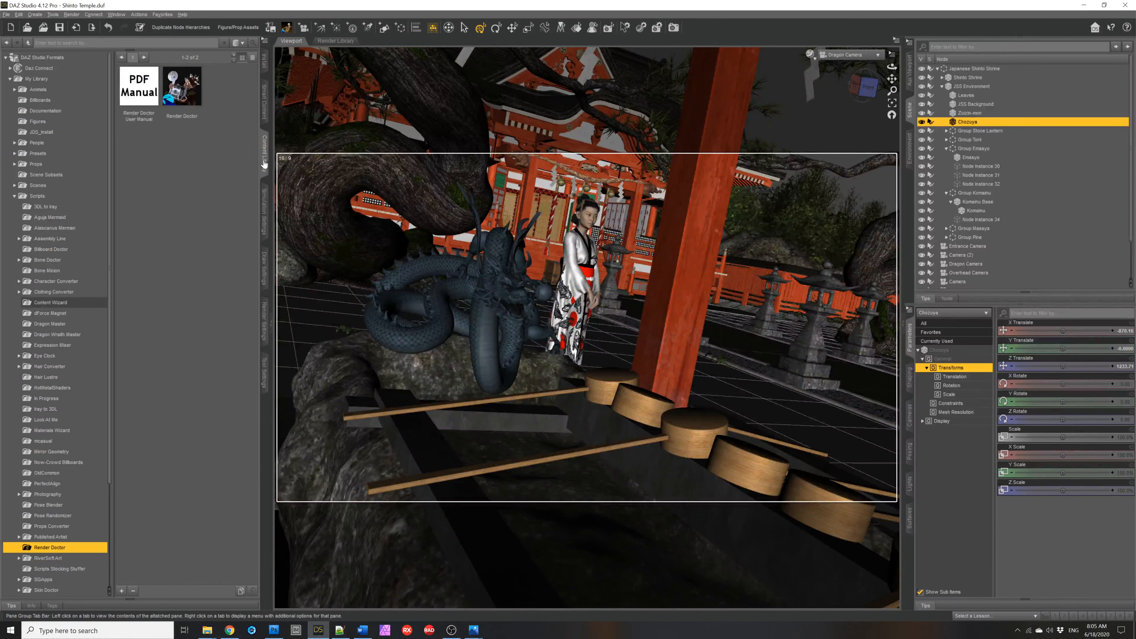
{"action": "double_click", "coordinate": [182, 88]}
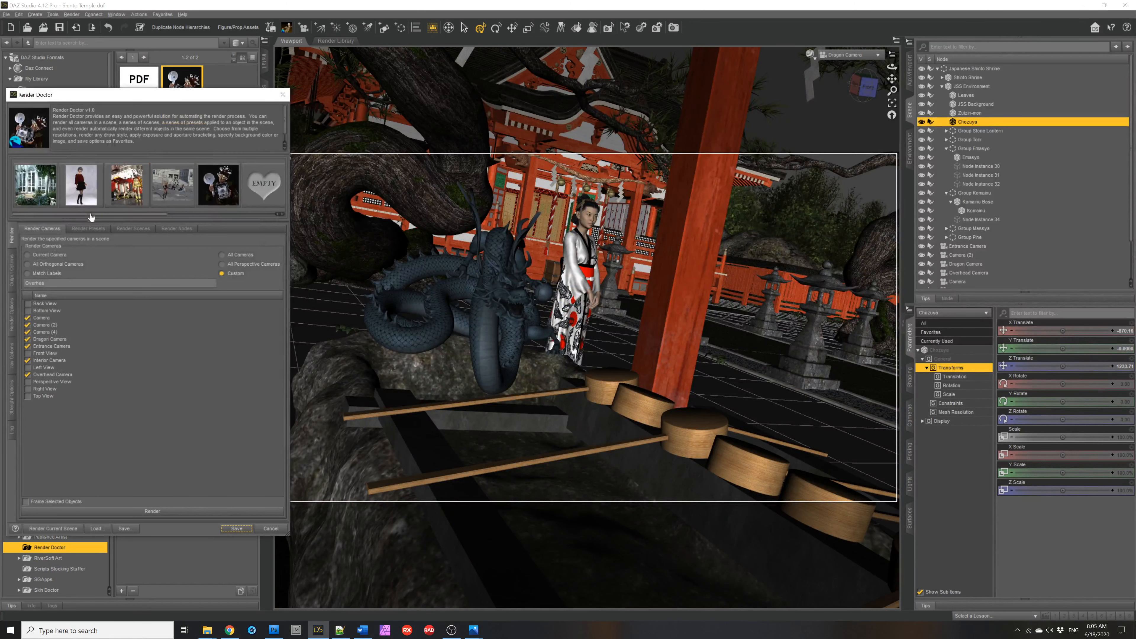
Exclude Camera (2), Camera (4), Entrance, Interior and Overhead Camera from the custom render list, and preview the scene through Dragon Camera
{"action": "left_click", "coordinate": [55, 338]}
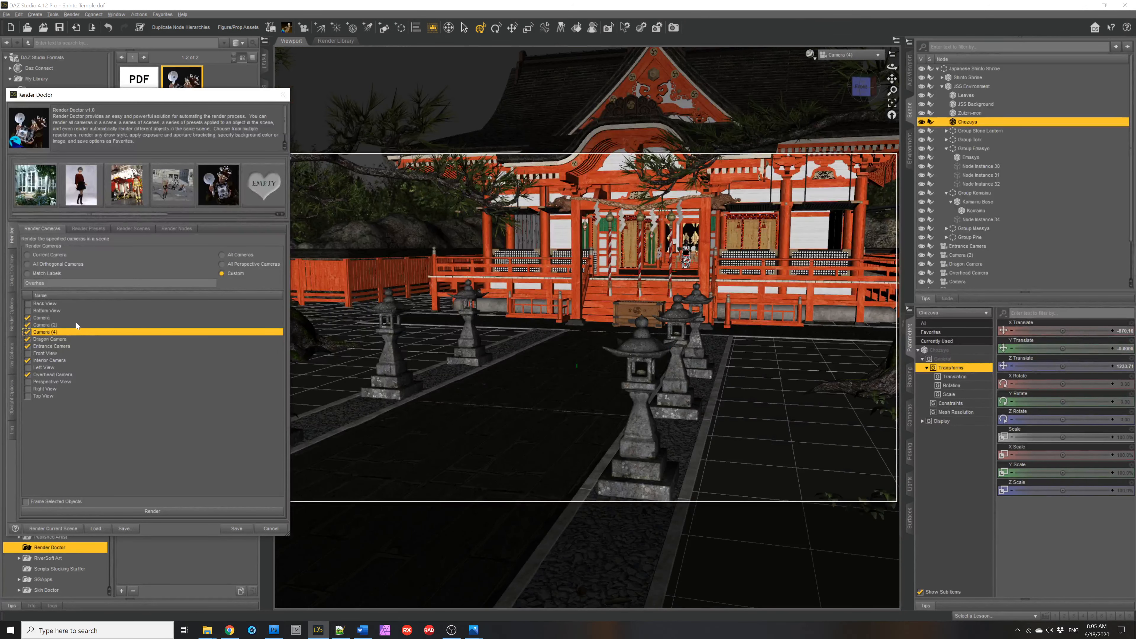
{"action": "left_click", "coordinate": [74, 318]}
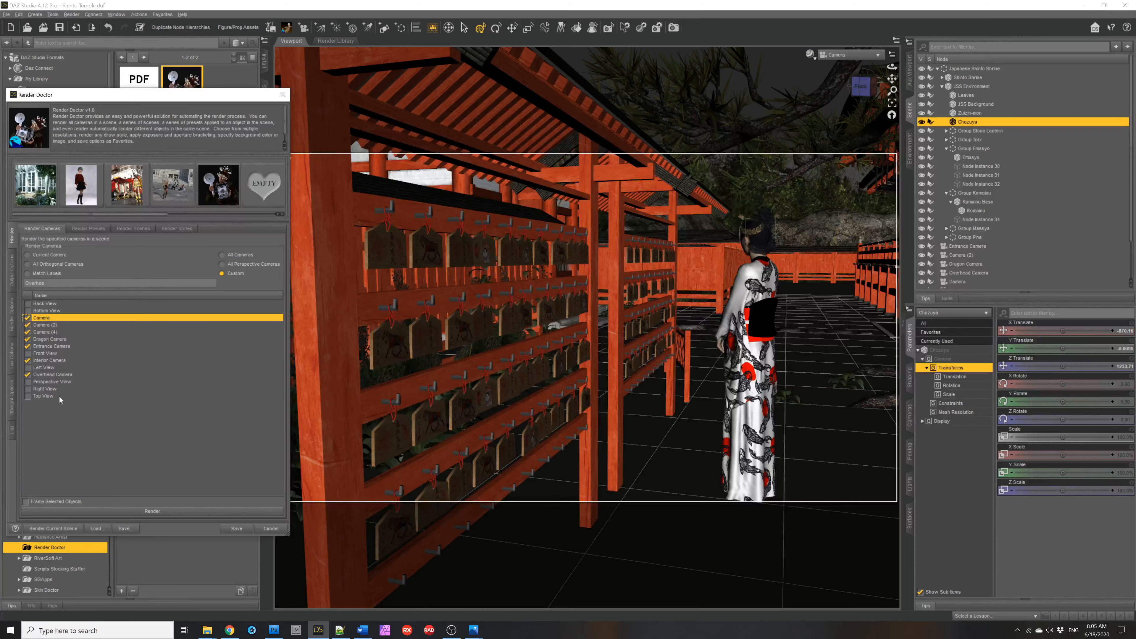
{"action": "left_click", "coordinate": [28, 325]}
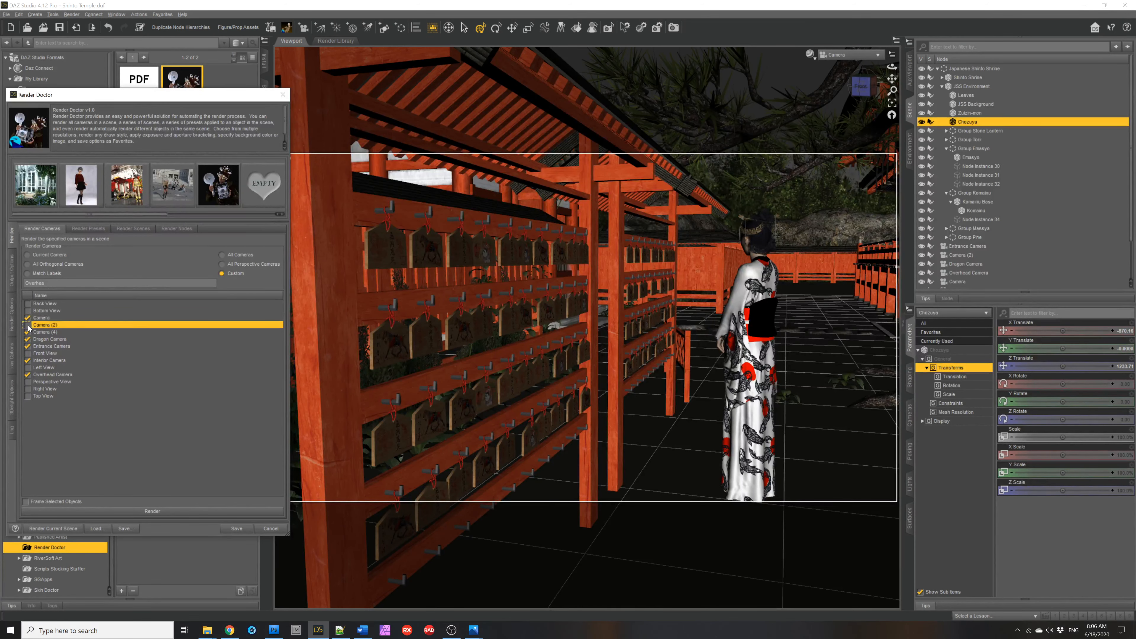
{"action": "left_click", "coordinate": [27, 332]}
{"action": "left_click", "coordinate": [28, 346]}
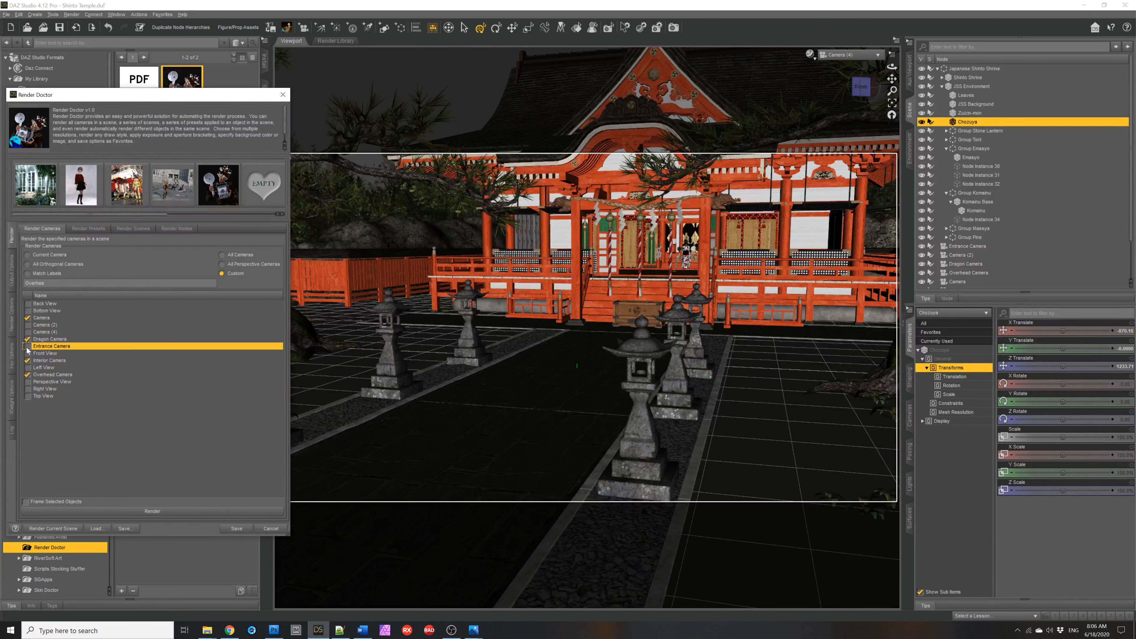
{"action": "left_click", "coordinate": [28, 361]}
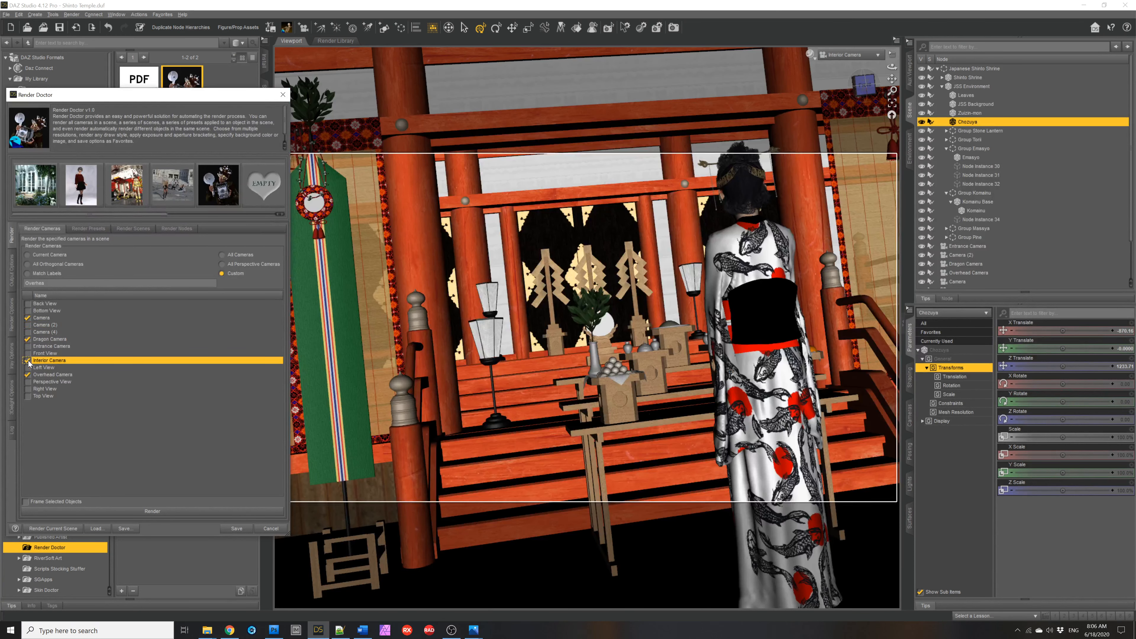
{"action": "left_click", "coordinate": [27, 375]}
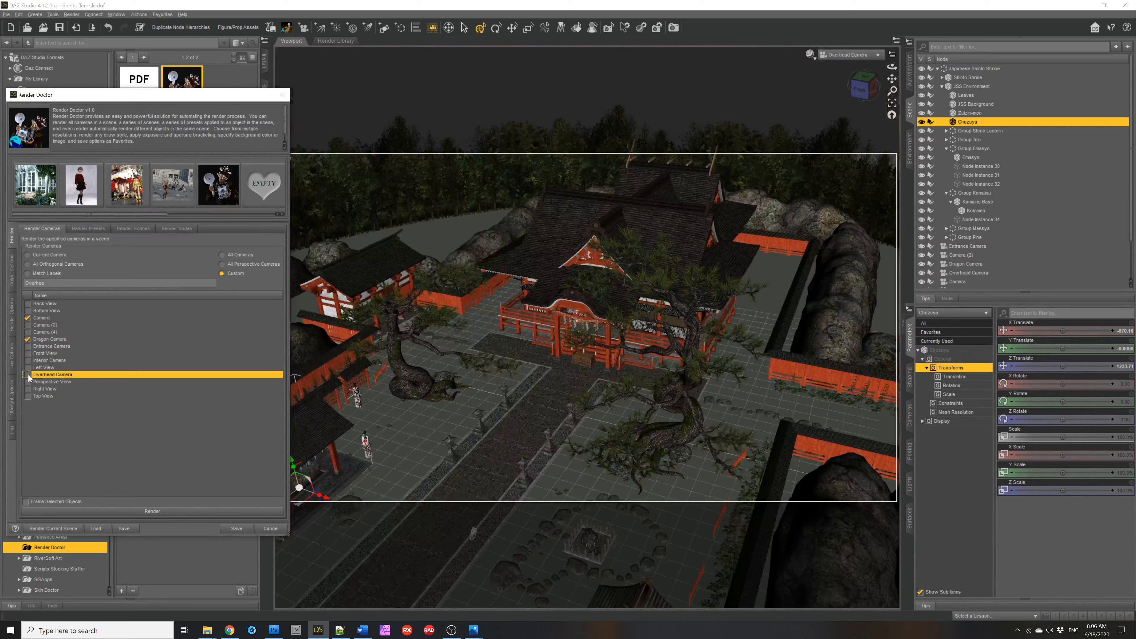
{"action": "left_click", "coordinate": [43, 341]}
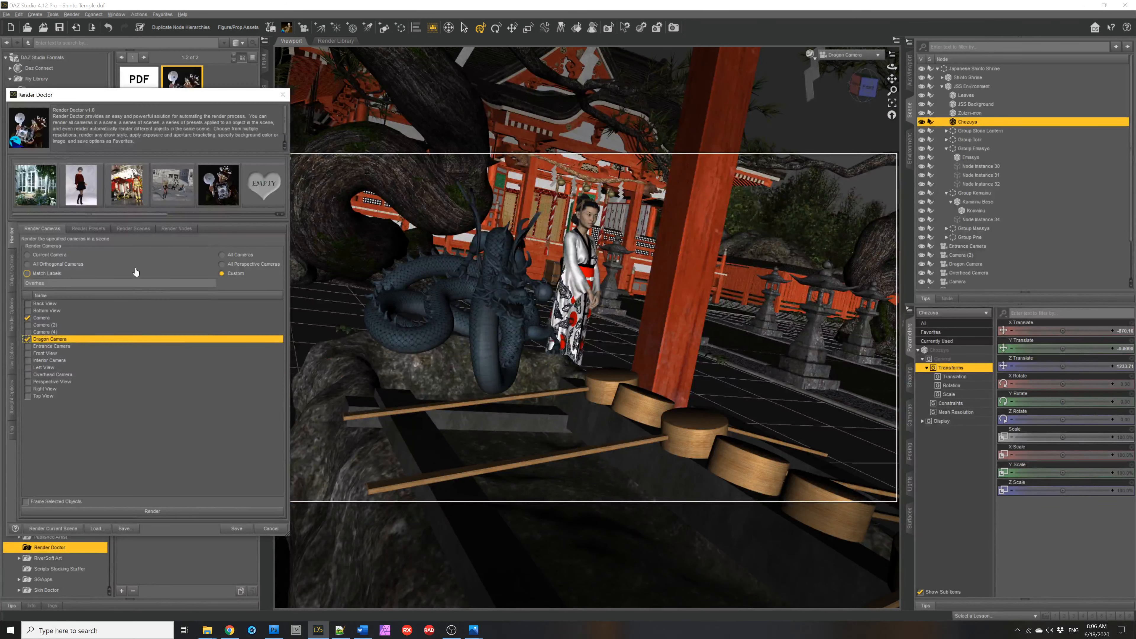
Set the F/Stop bracketing stops to 2 in the render options and save the Render Doctor settings
{"action": "left_click", "coordinate": [12, 316]}
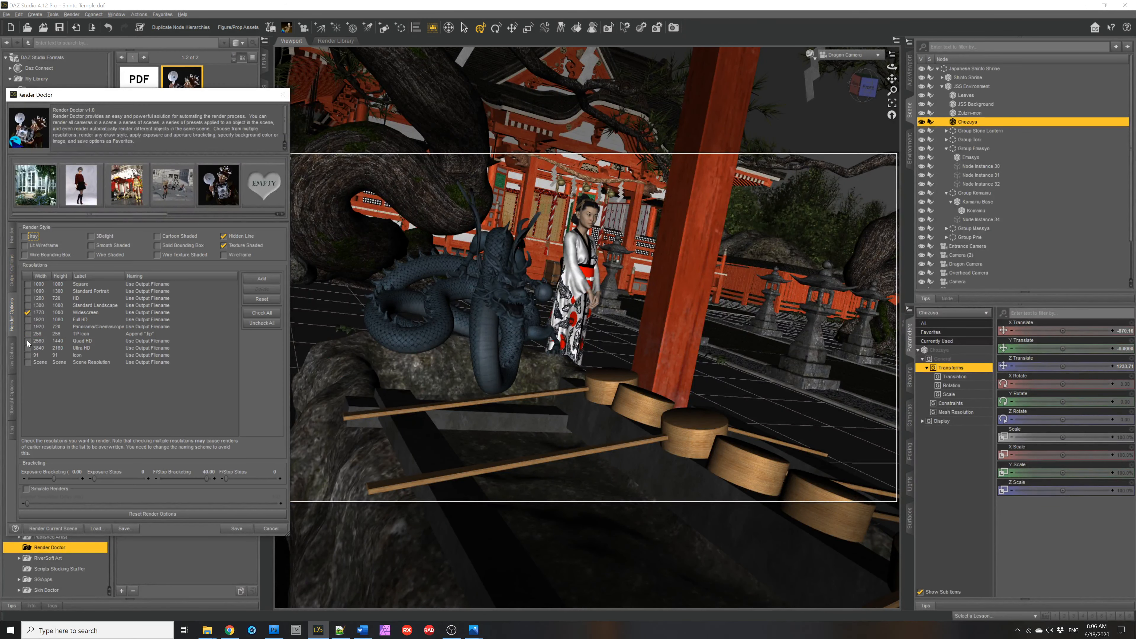
{"action": "left_click", "coordinate": [278, 479]}
{"action": "left_click", "coordinate": [278, 478]}
{"action": "mouse_move", "coordinate": [212, 477]}
{"action": "left_click", "coordinate": [235, 530]}
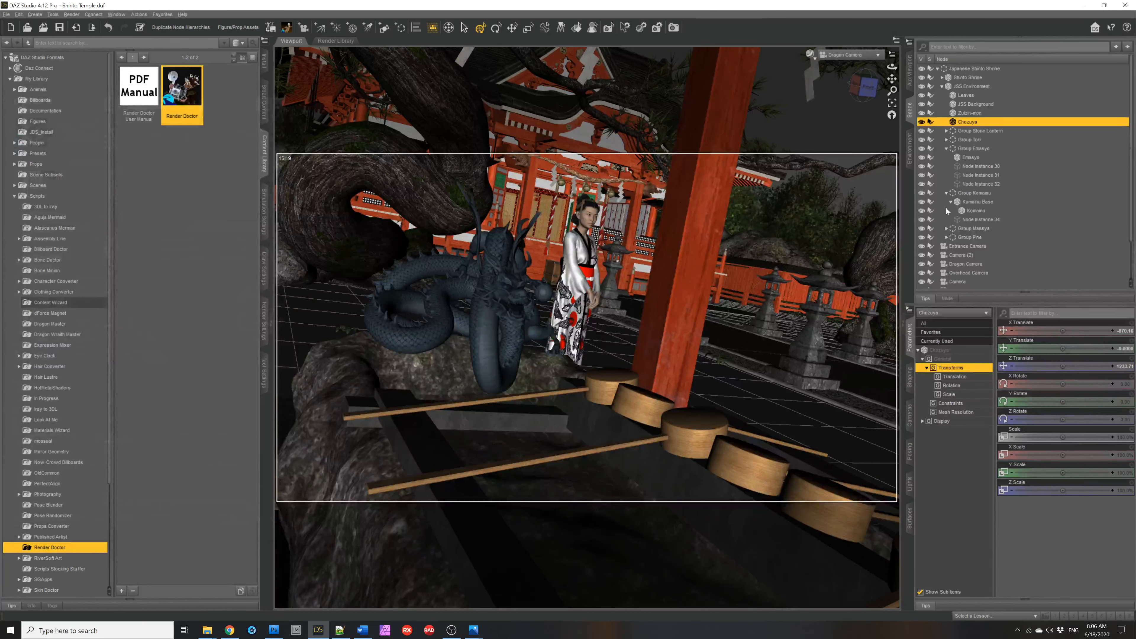
Examine Dragon Camera's depth of field, focal distance and F/Stop parameters, and reselect the Chozuya
{"action": "scroll", "coordinate": [977, 249], "scroll_direction": "down", "scroll_amount": 2}
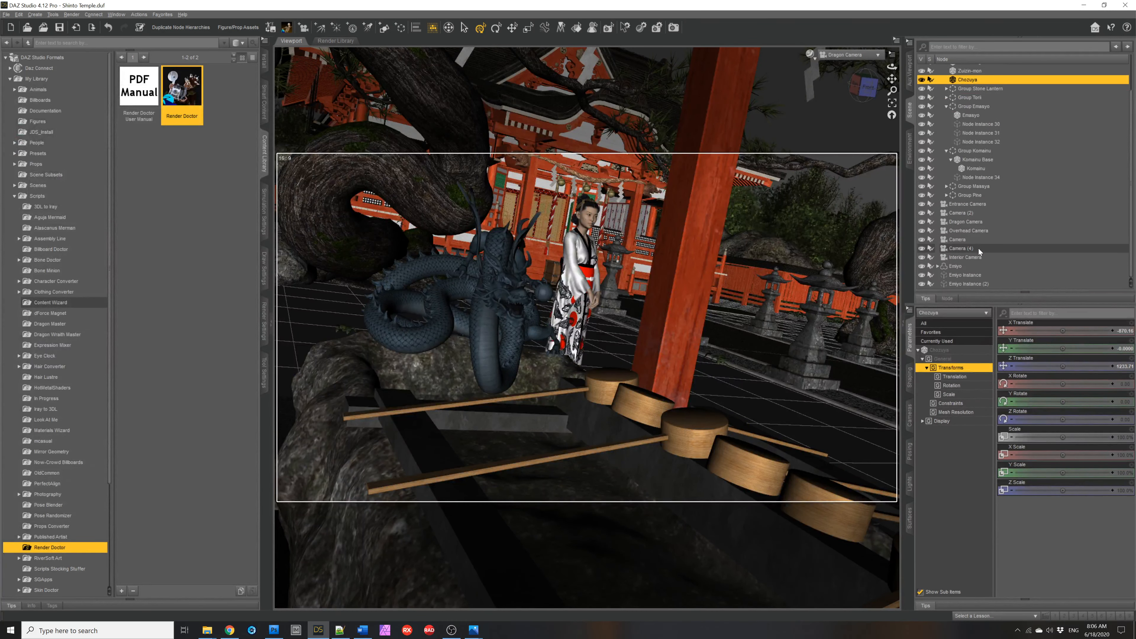
{"action": "left_click", "coordinate": [966, 223]}
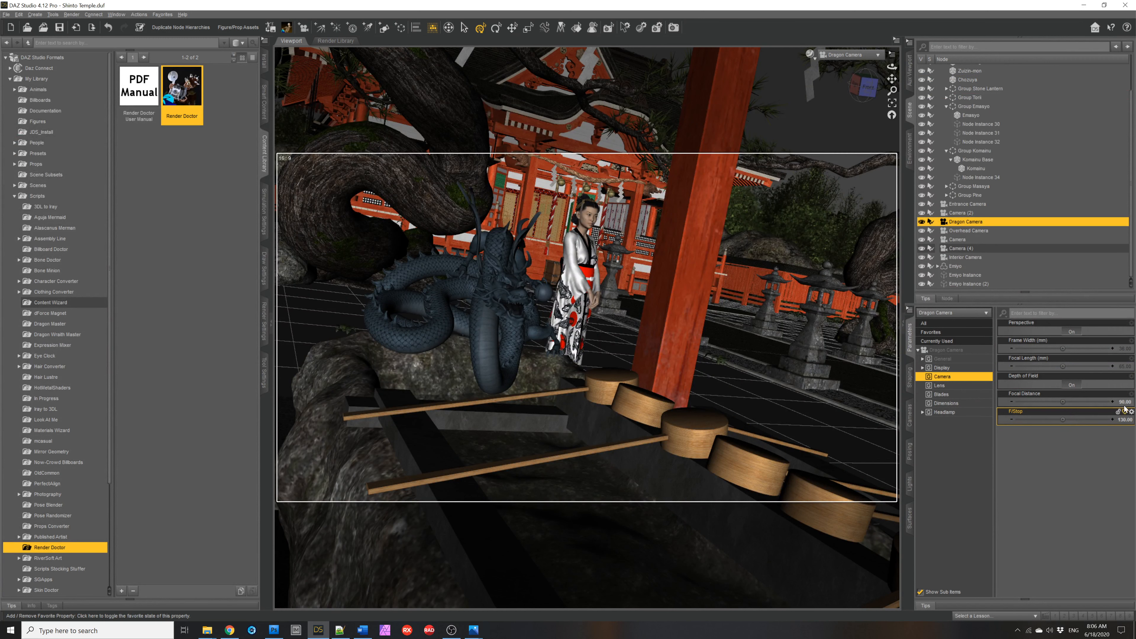
{"action": "mouse_move", "coordinate": [1125, 404]}
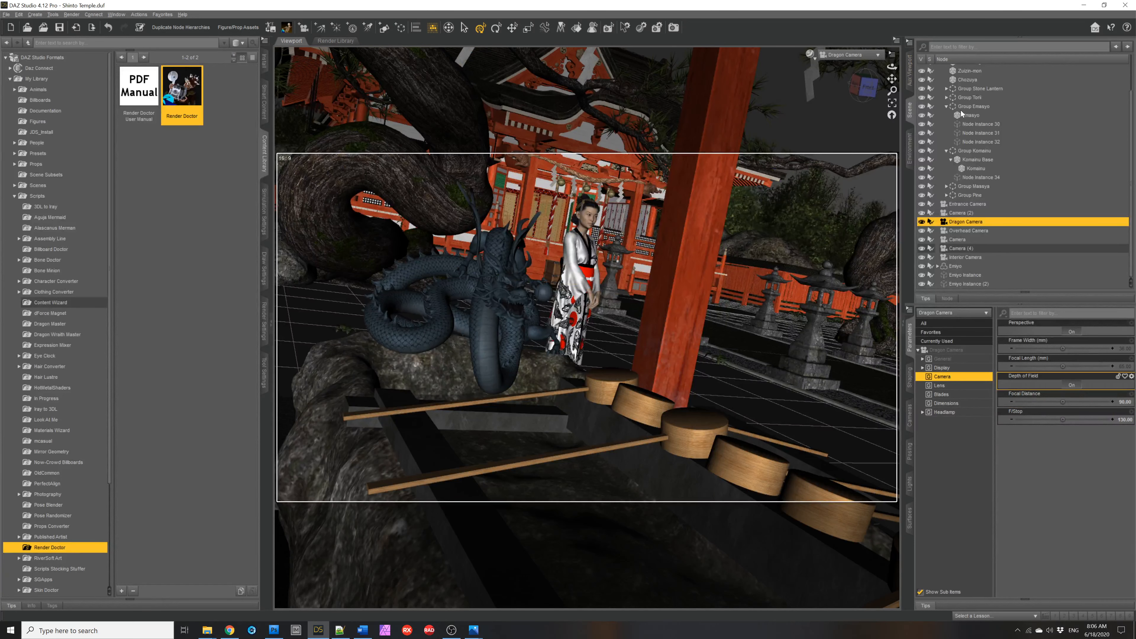
{"action": "scroll", "coordinate": [960, 110], "scroll_direction": "up", "scroll_amount": 2}
{"action": "left_click", "coordinate": [961, 107]}
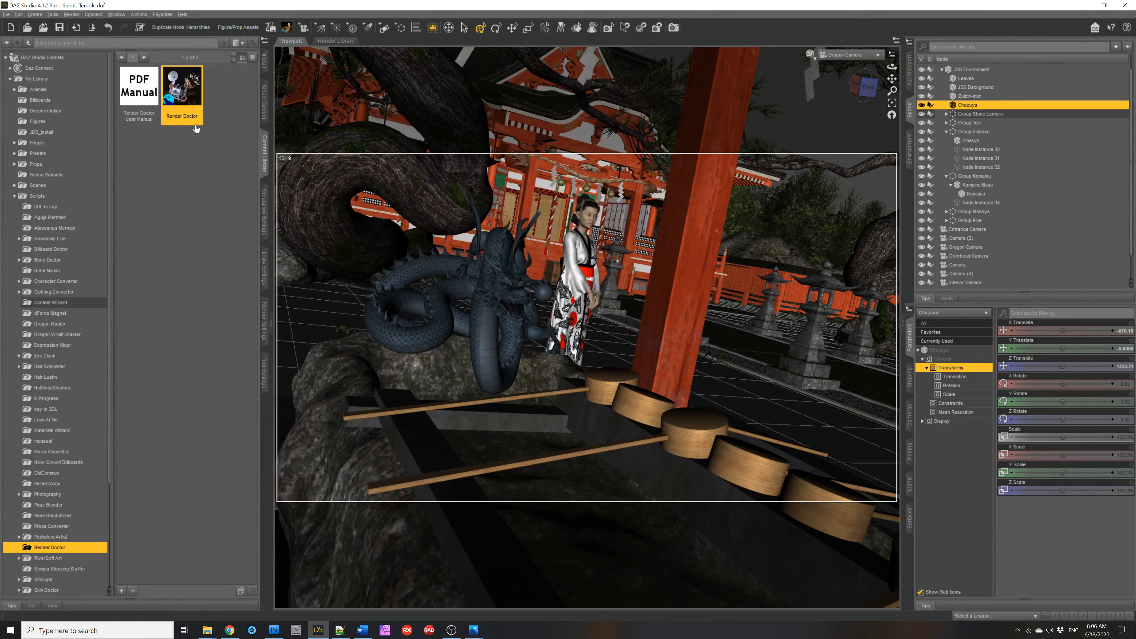
Reopen Render Doctor, try an exposure bracketing of 1.00 with additional exposure stops, and discard the changes
{"action": "double_click", "coordinate": [182, 91]}
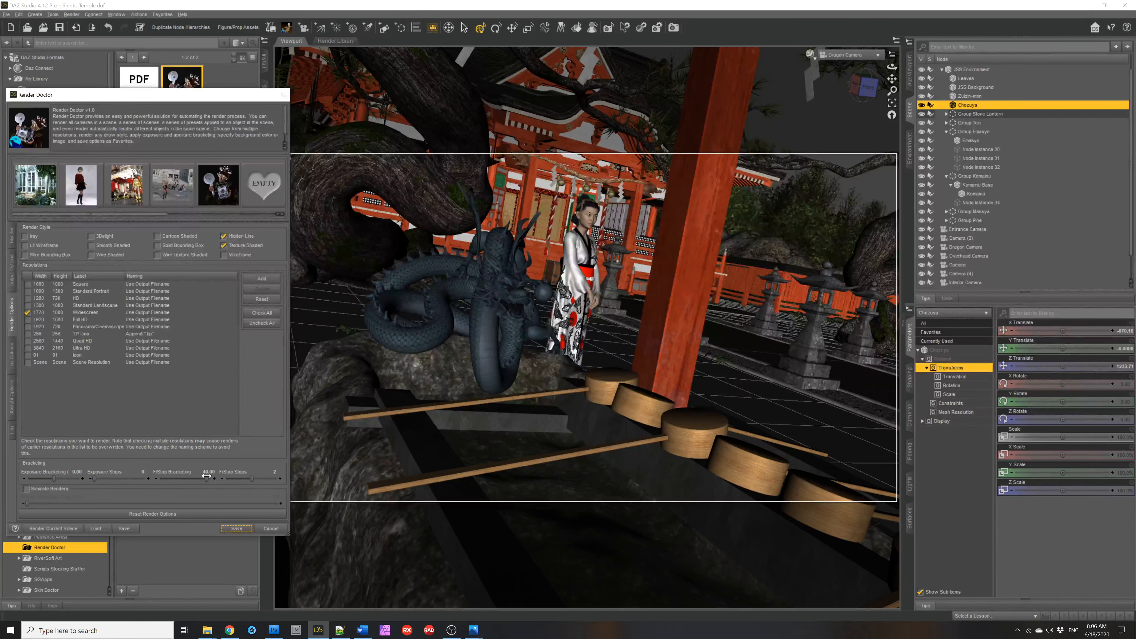
{"action": "mouse_move", "coordinate": [206, 475]}
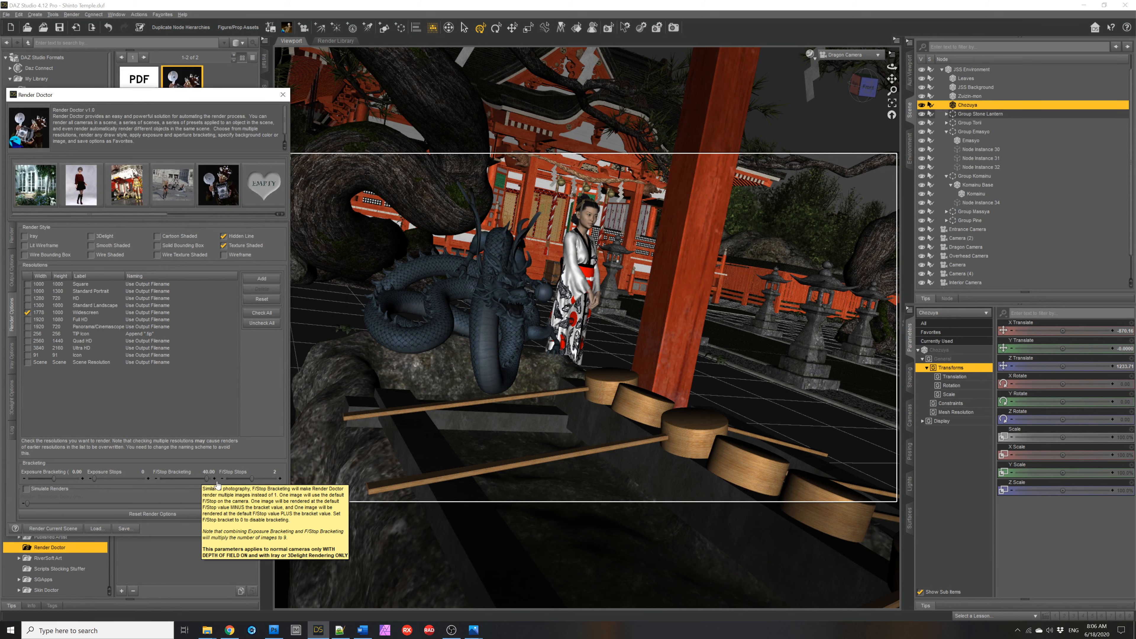
{"action": "left_click", "coordinate": [81, 478]}
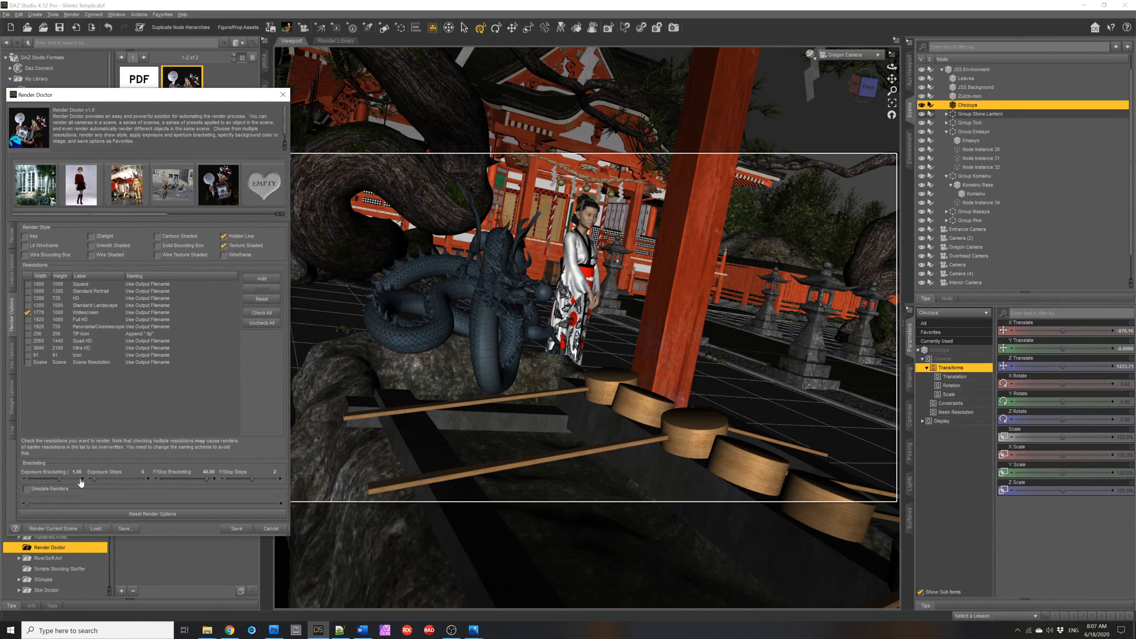
{"action": "left_click", "coordinate": [148, 479]}
{"action": "left_click", "coordinate": [148, 478]}
{"action": "left_click", "coordinate": [281, 528]}
Switch to File Explorer, open the Shinto Temple subfolder of Test, and select the Dragon Camera 50 render
{"action": "mouse_move", "coordinate": [210, 634]}
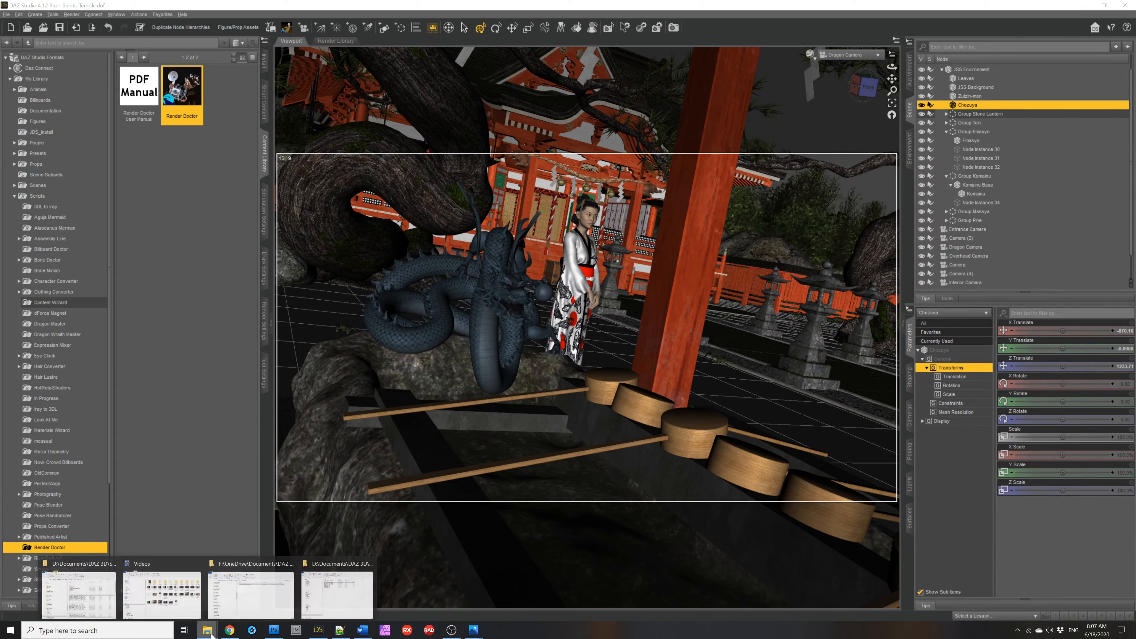
{"action": "mouse_move", "coordinate": [172, 613]}
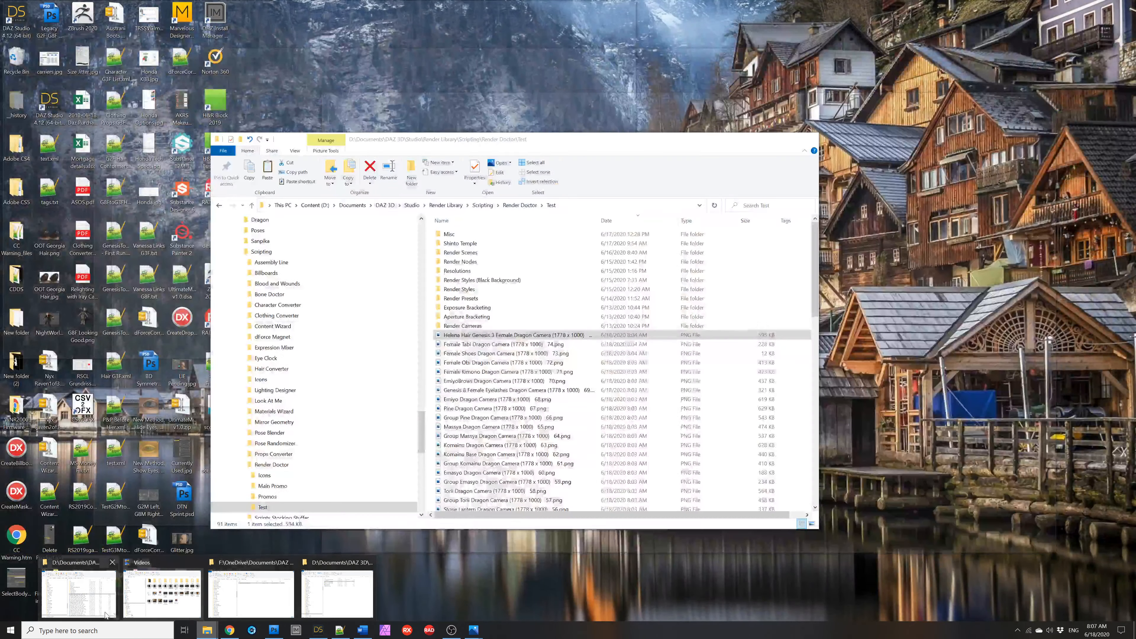
{"action": "left_click", "coordinate": [105, 614]}
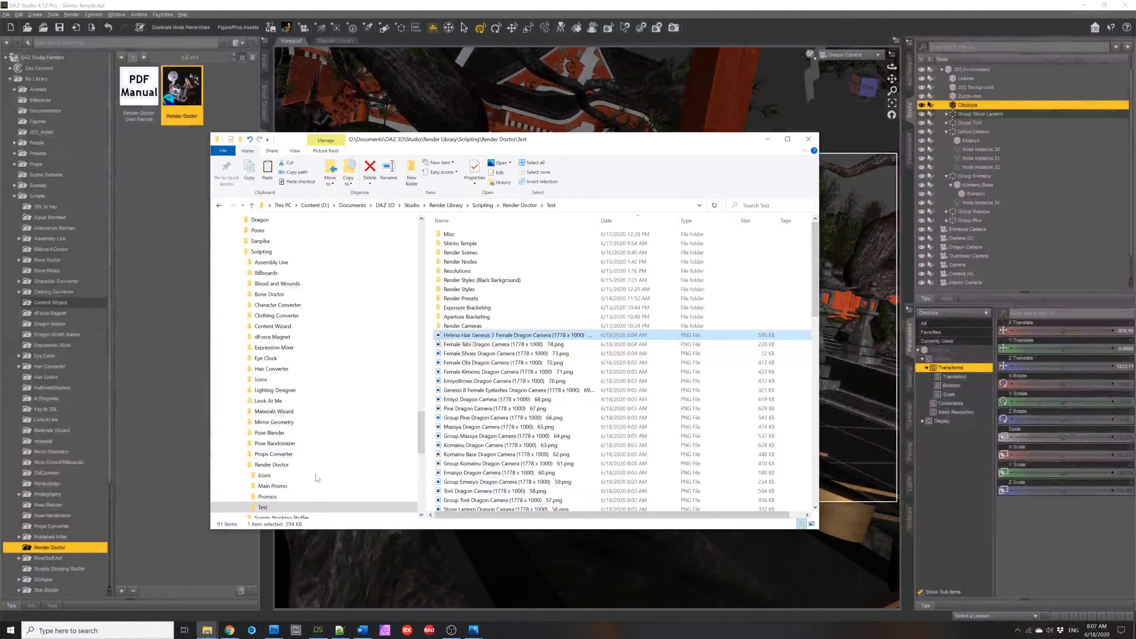
{"action": "left_click", "coordinate": [470, 328]}
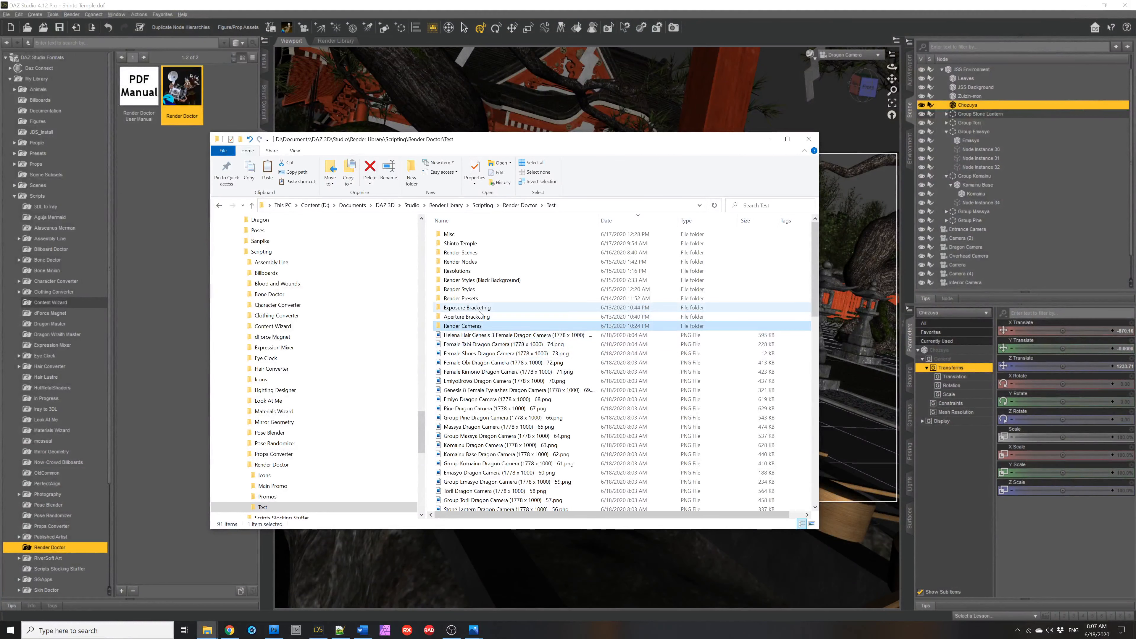
{"action": "left_click", "coordinate": [474, 318]}
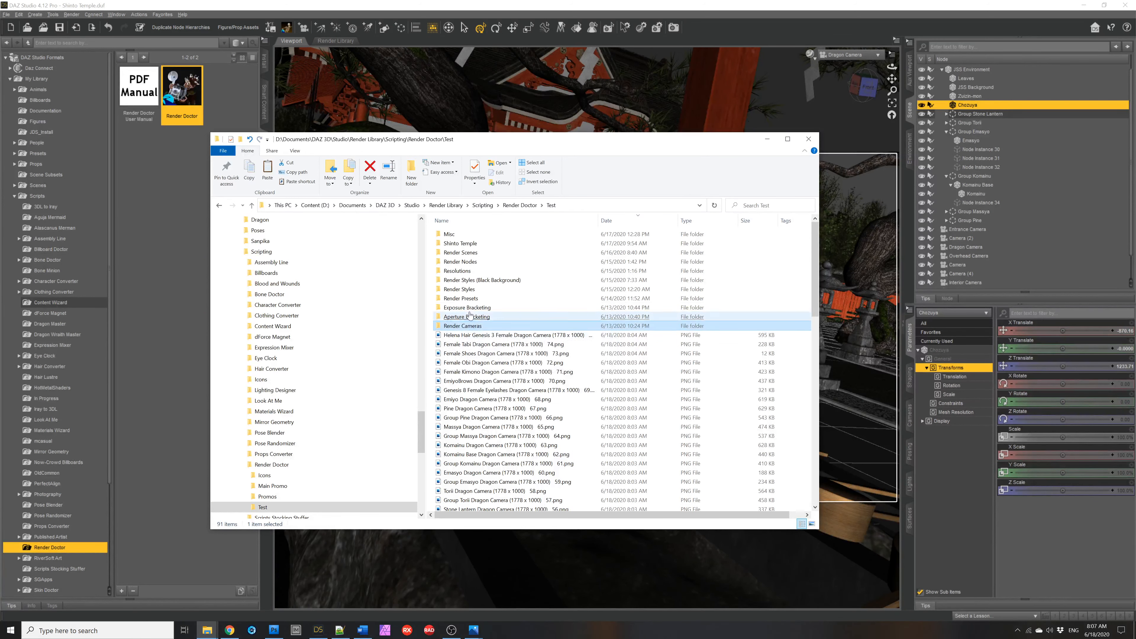
{"action": "double_click", "coordinate": [465, 243]}
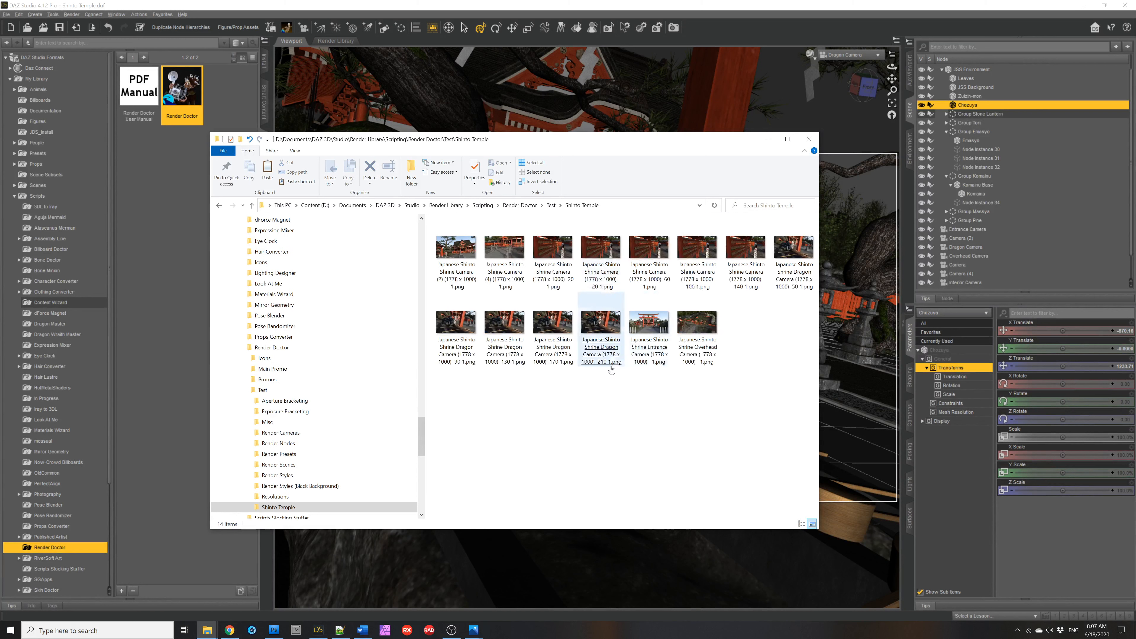
{"action": "left_click", "coordinate": [792, 259]}
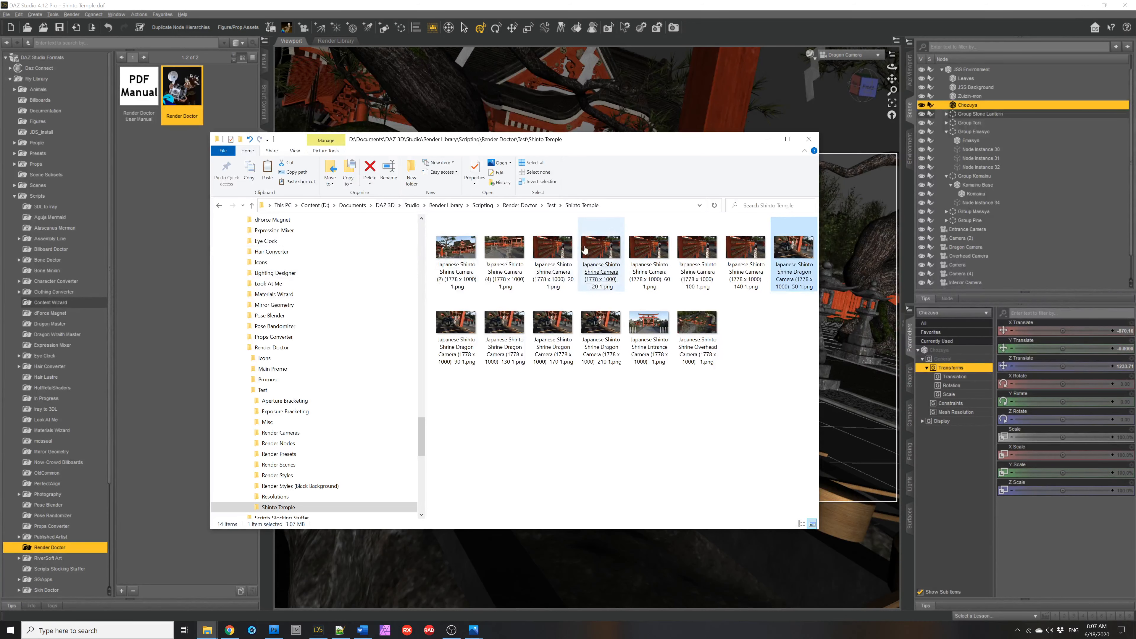
Reopen Render Doctor and include all perspective cameras in the render list except Perspective View
{"action": "double_click", "coordinate": [184, 99]}
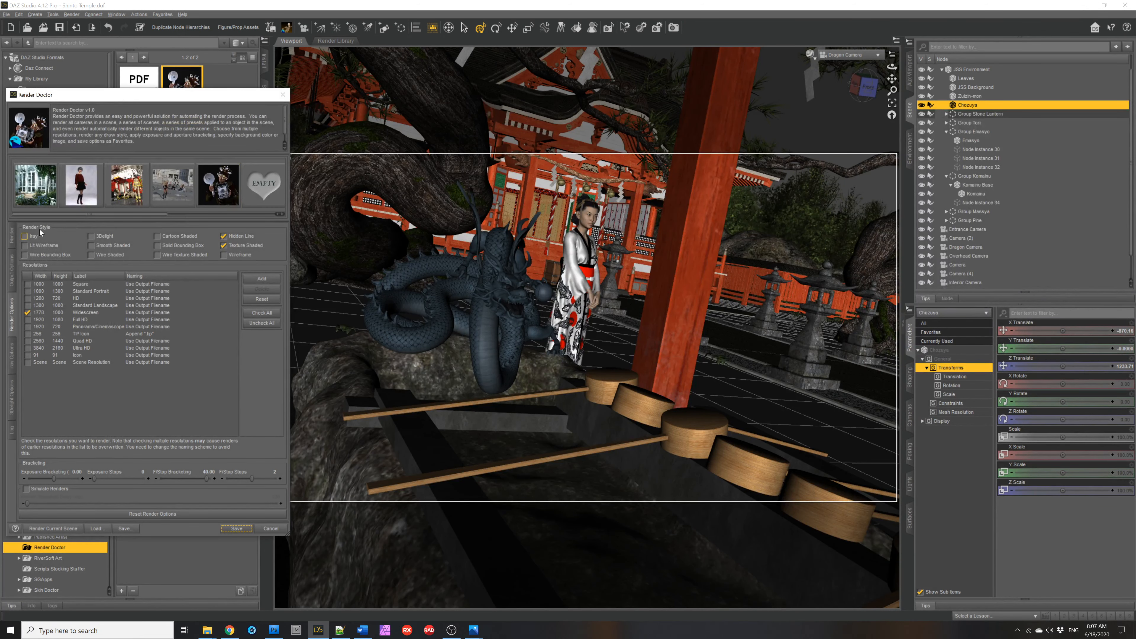
{"action": "left_click", "coordinate": [14, 240]}
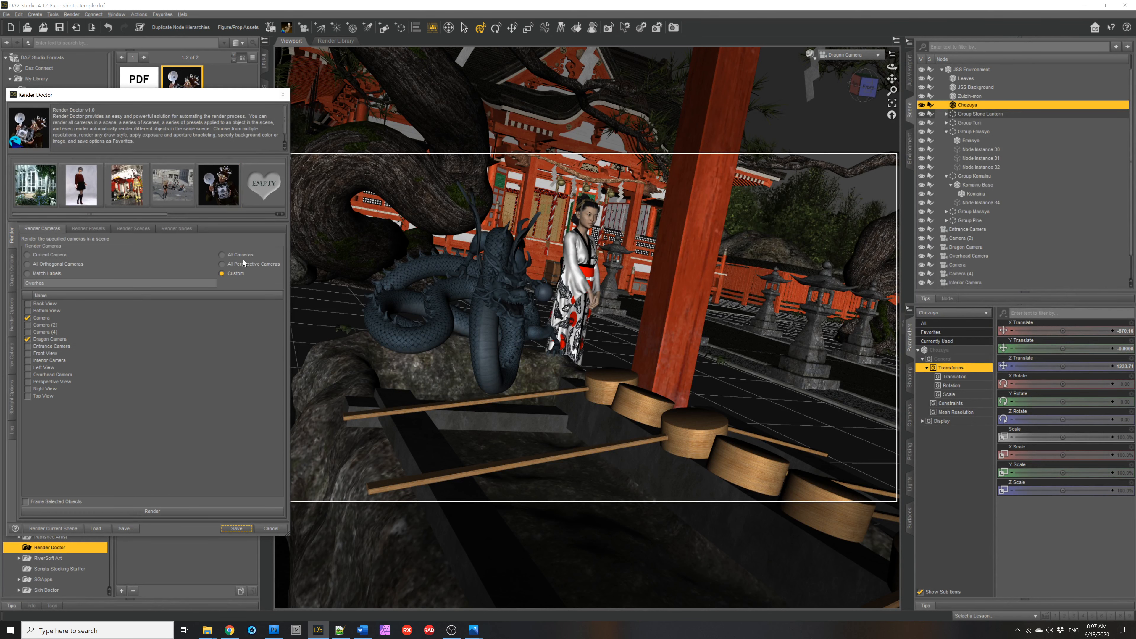
{"action": "left_click", "coordinate": [241, 268]}
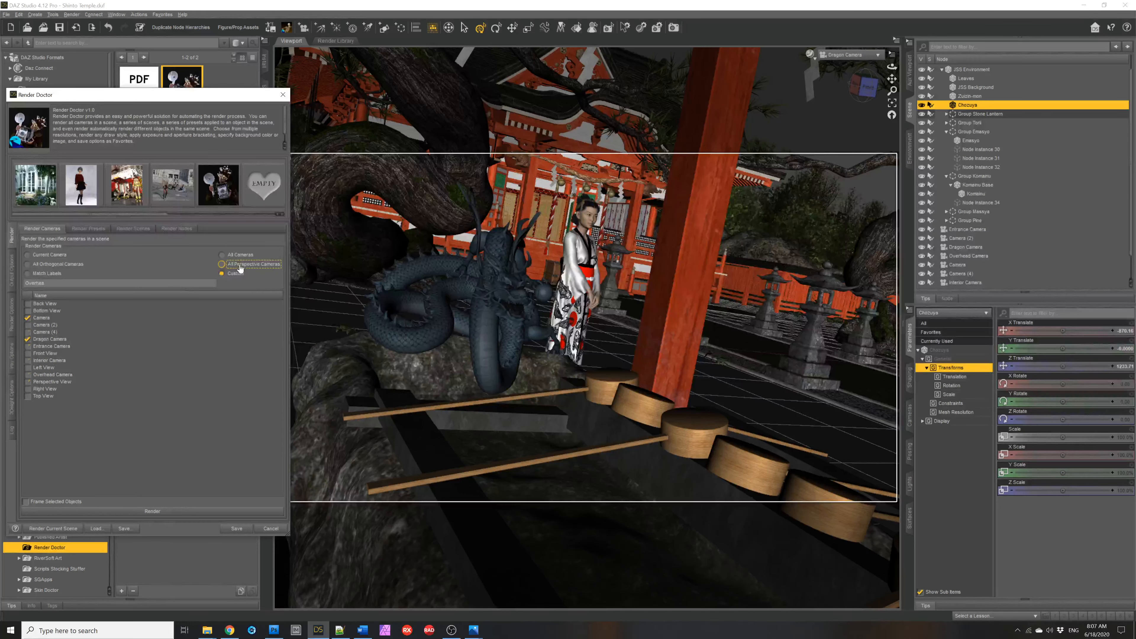
{"action": "left_click", "coordinate": [28, 383]}
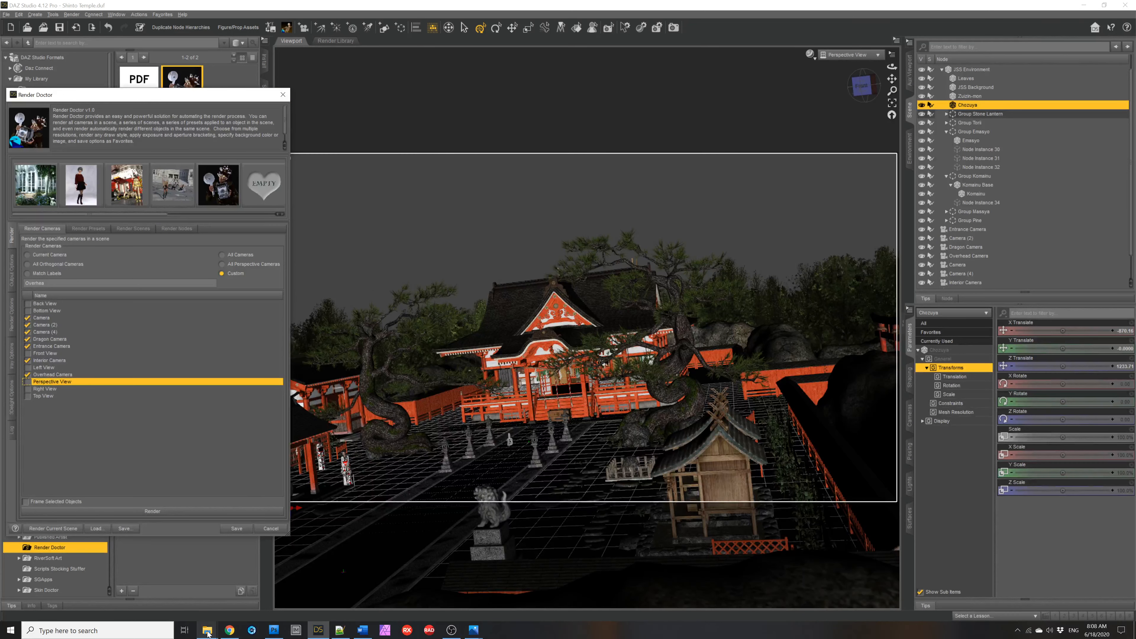
Return to the Shinto Temple folder in File Explorer and open the Japanese Shinto Shrine Camera (2) render in Photos
{"action": "mouse_move", "coordinate": [207, 630]}
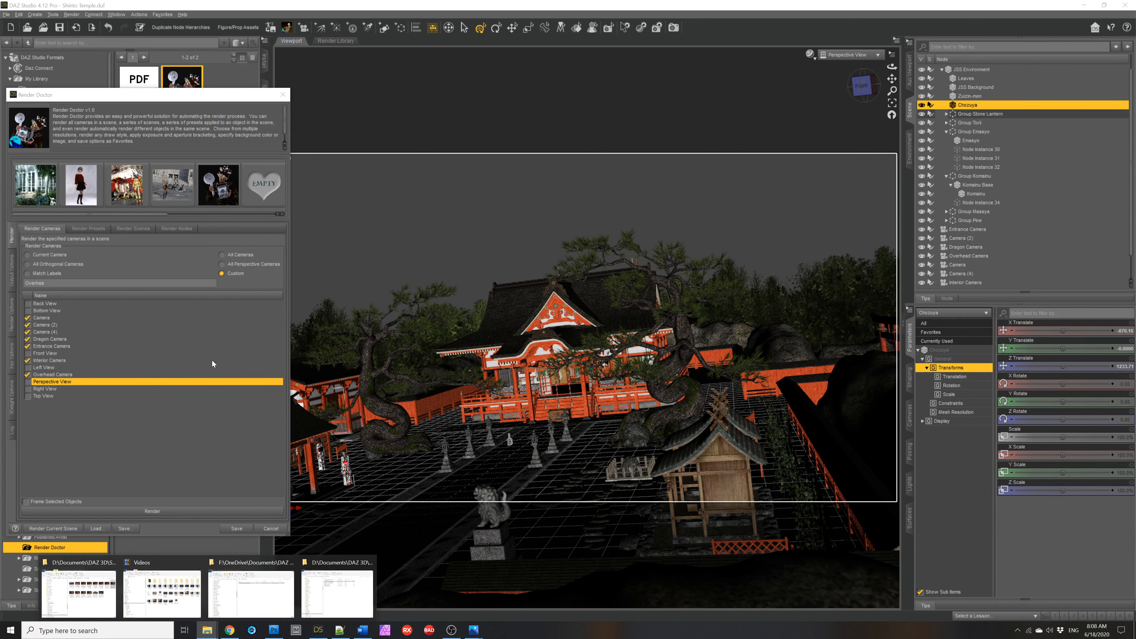
{"action": "left_click", "coordinate": [89, 601]}
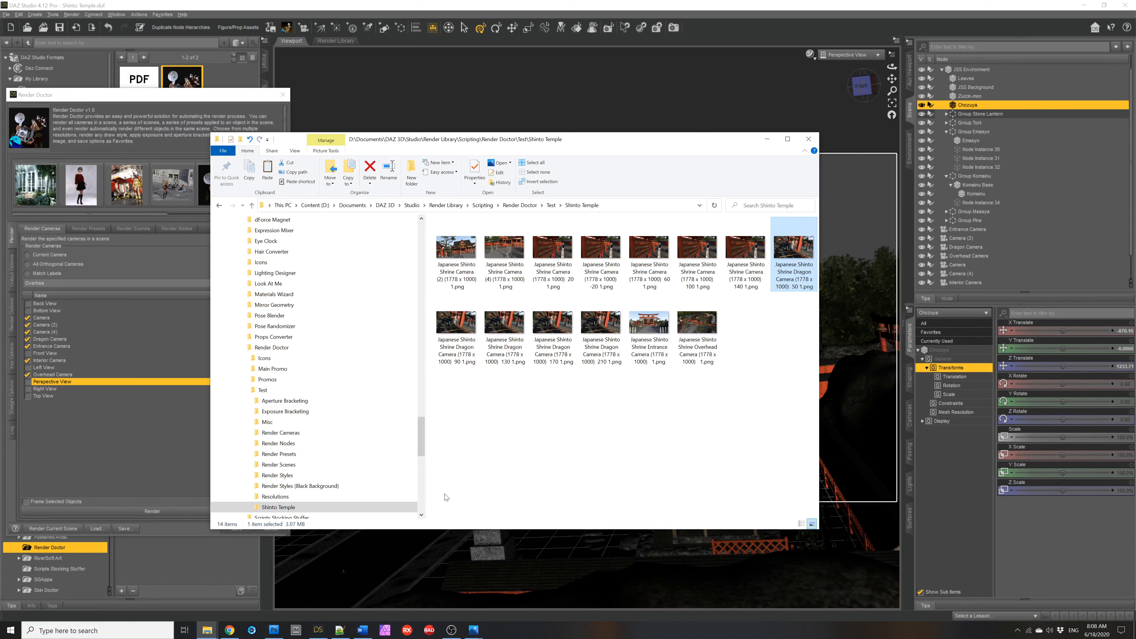
{"action": "left_click", "coordinate": [717, 315]}
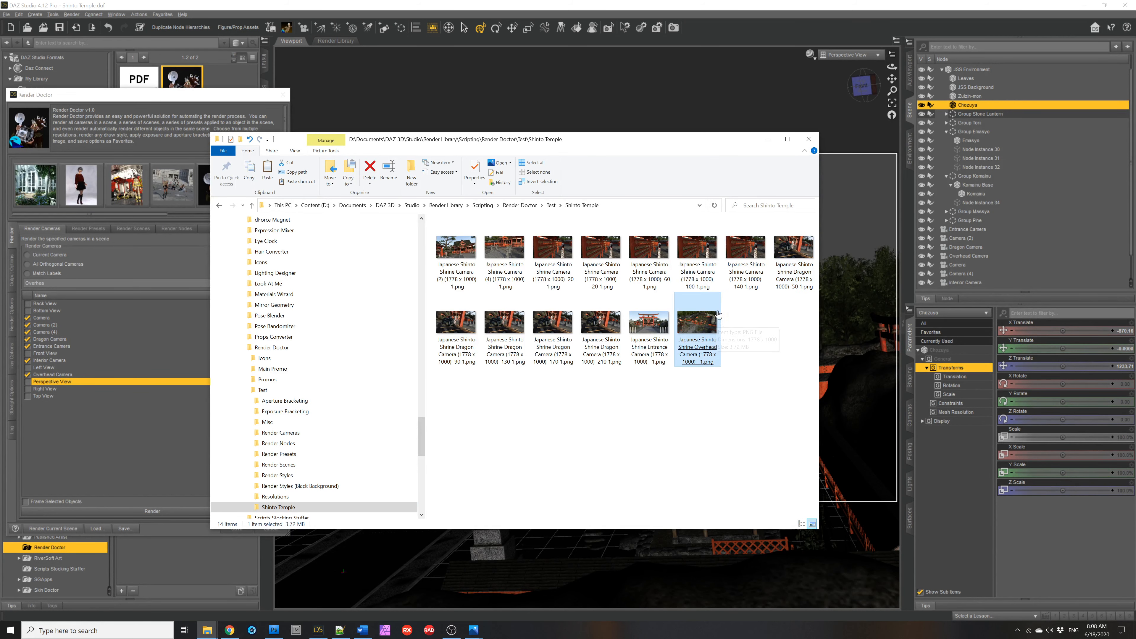
{"action": "double_click", "coordinate": [449, 265]}
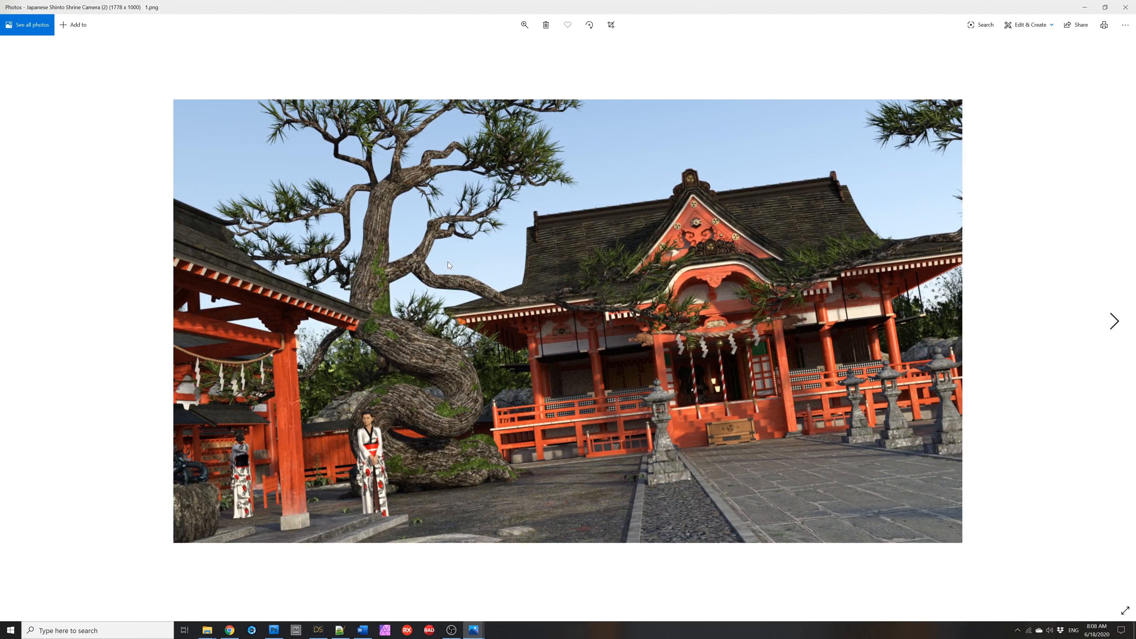
View the Japanese Shinto Shrine Camera (4) render and compare the Camera aperture-bracketed renders up to the 60 version
{"action": "key", "text": "Right"}
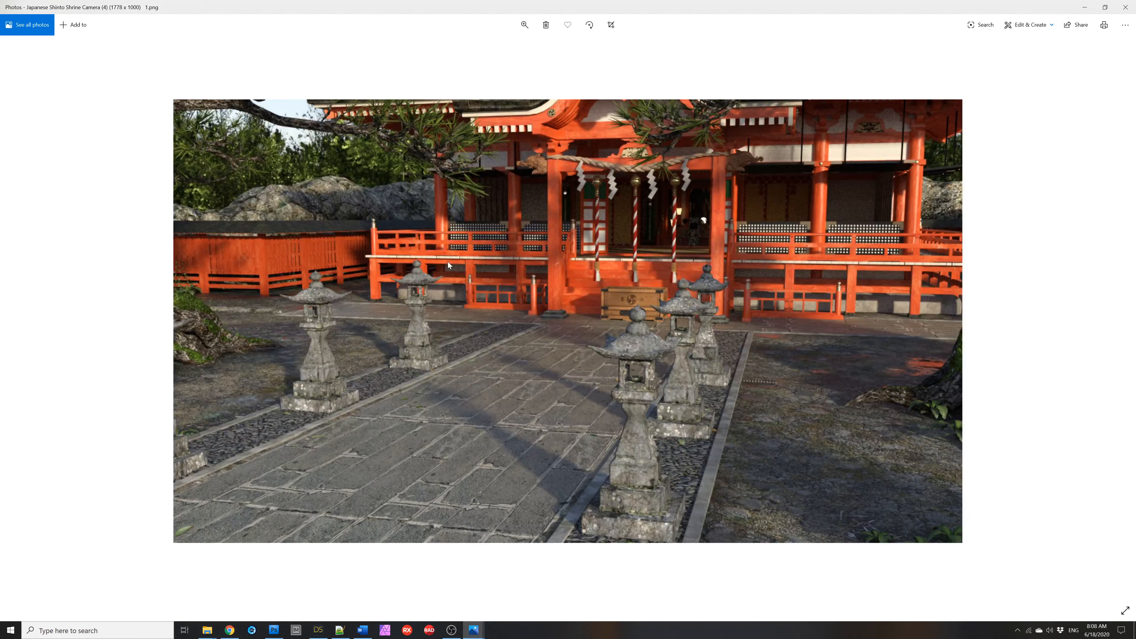
{"action": "key", "text": "Right"}
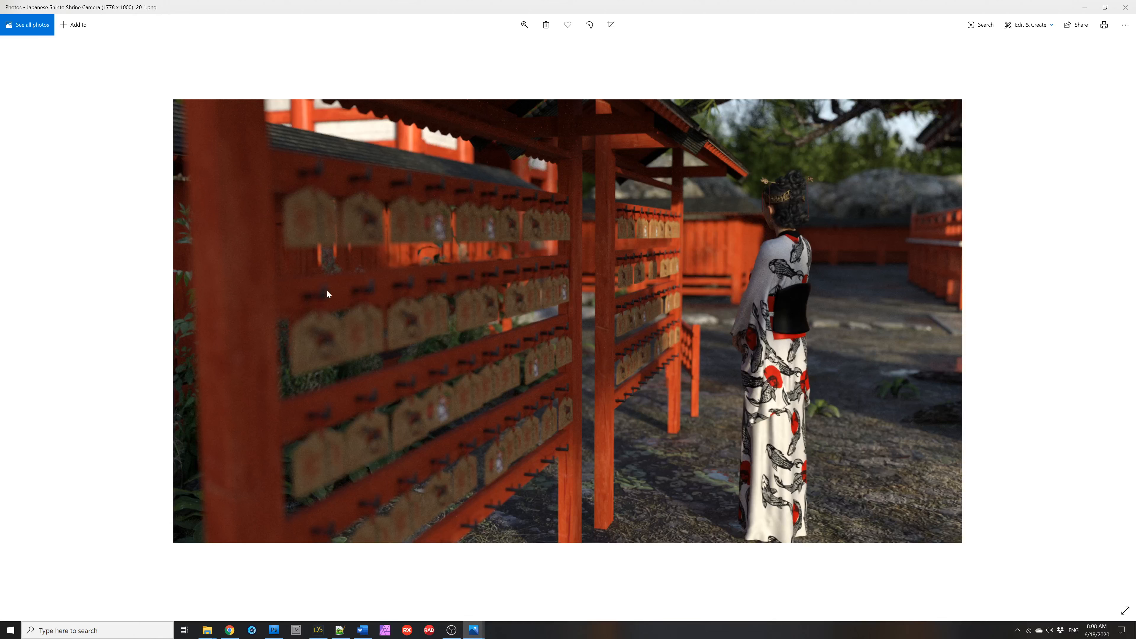
{"action": "key", "text": "Right"}
{"action": "key", "text": "Right"}
{"action": "key", "text": "Right"}
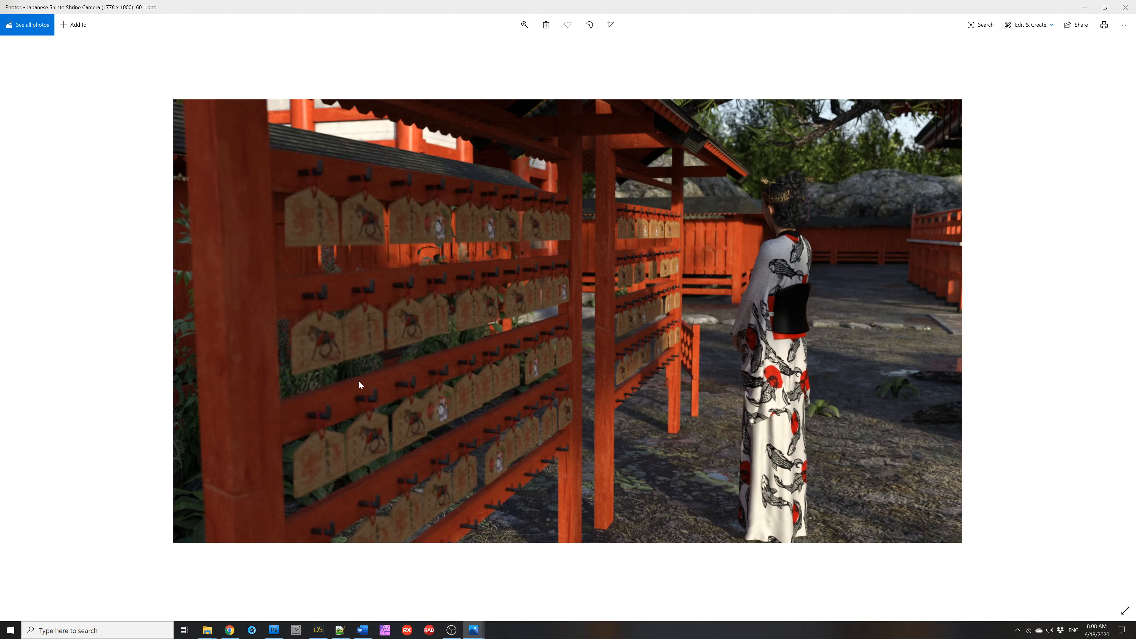
Go through the remaining Camera aperture-bracketed renders and bring up the Dragon Camera 50 render
{"action": "key", "text": "Right"}
{"action": "key", "text": "Right"}
{"action": "key", "text": "Right"}
{"action": "key", "text": "Right"}
{"action": "key", "text": "Right"}
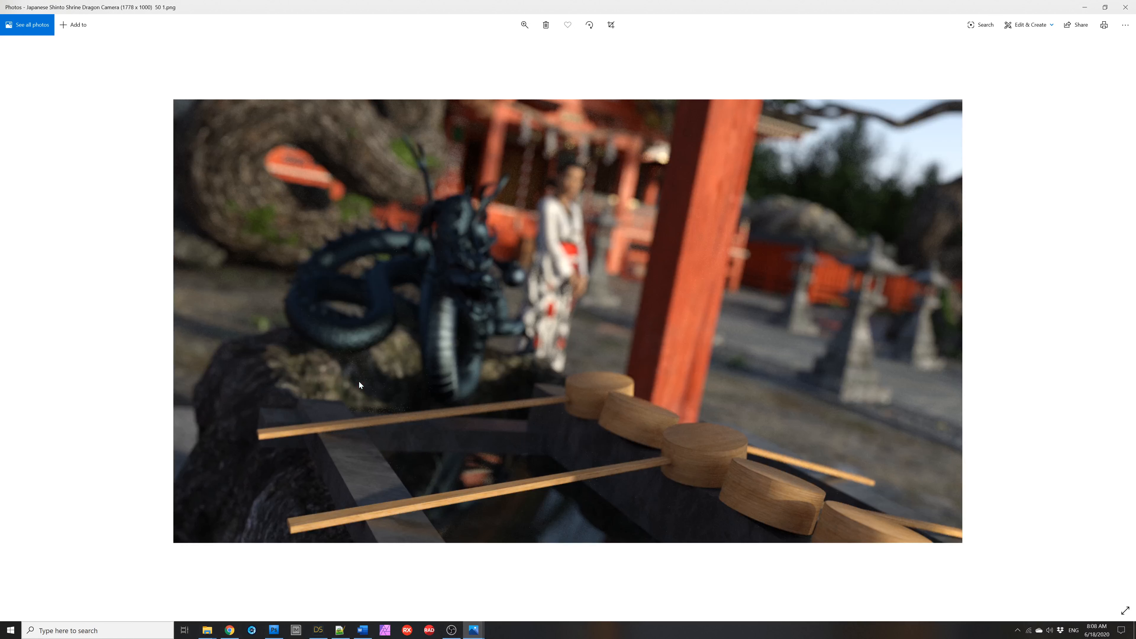
Compare the depth of field across the Dragon Camera renders, moving from 50 through 130 to 210
{"action": "key", "text": "Right"}
{"action": "key", "text": "Right"}
{"action": "key", "text": "Right"}
{"action": "key", "text": "Right"}
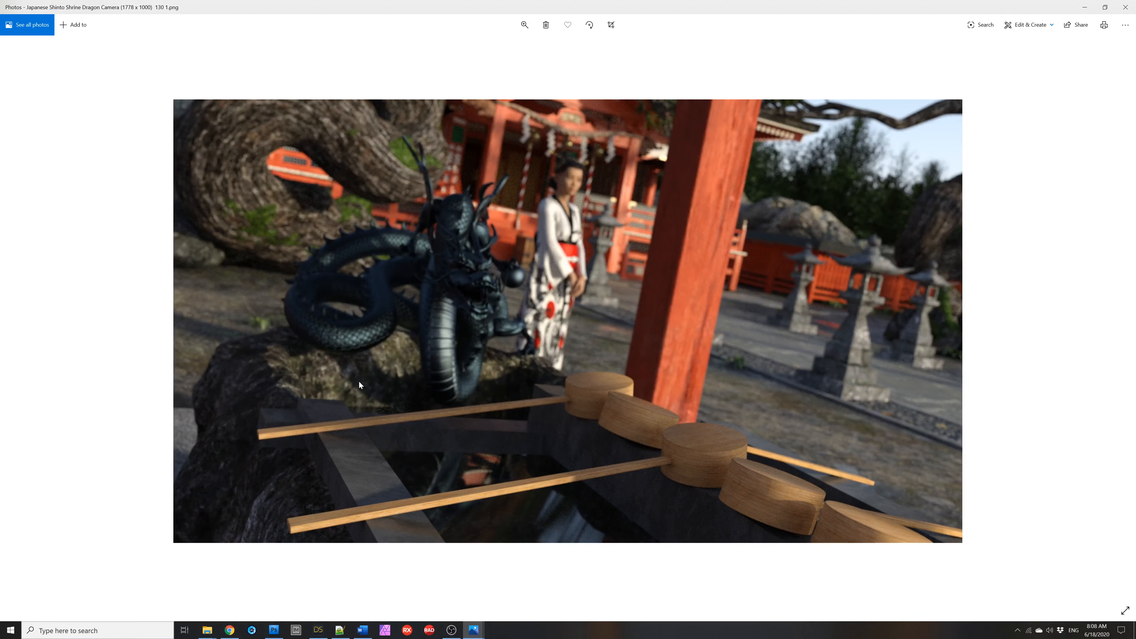
{"action": "key", "text": "Right"}
{"action": "key", "text": "Right"}
{"action": "key", "text": "Right"}
{"action": "key", "text": "Right"}
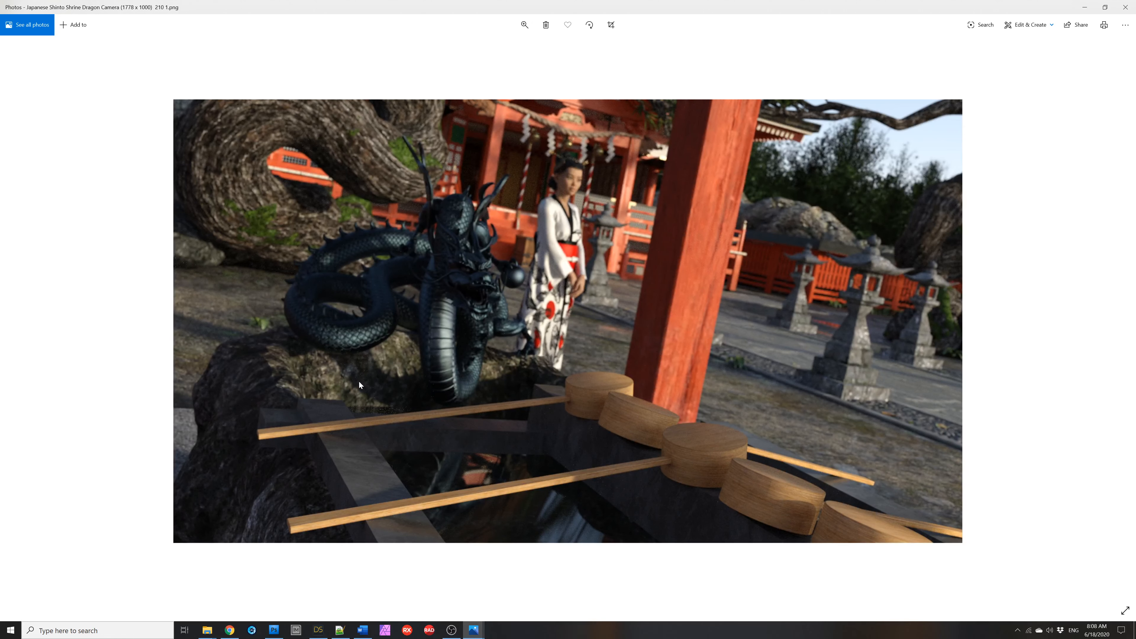
View the last renders through to the Overhead Camera one, and minimize Photos and File Explorer to return to DAZ Studio
{"action": "key", "text": "Right"}
{"action": "key", "text": "Right"}
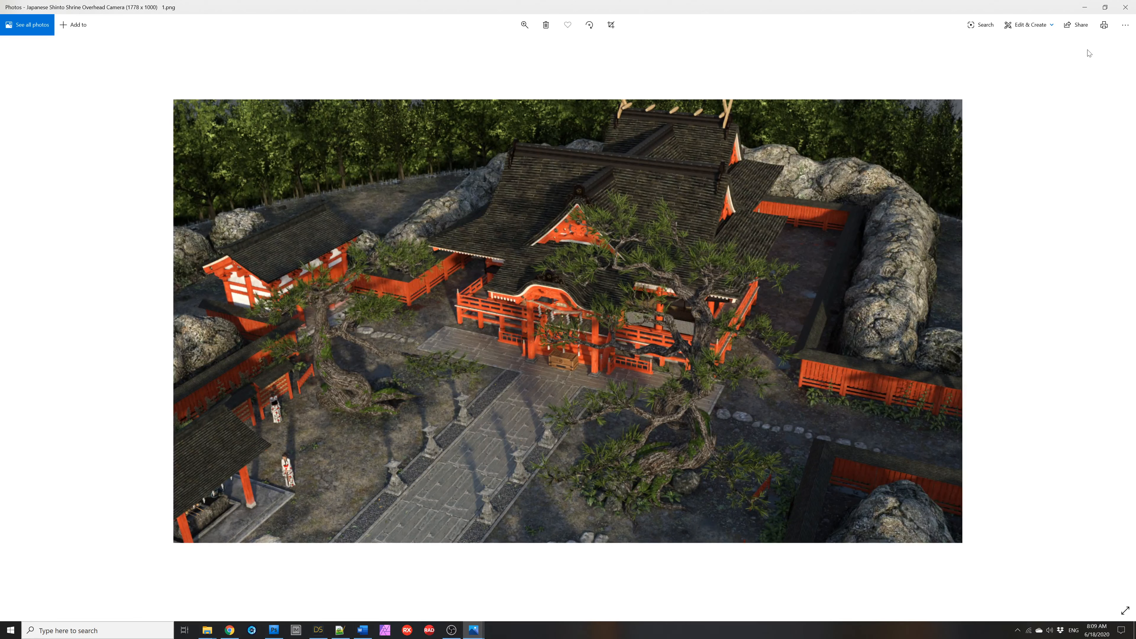
{"action": "left_click", "coordinate": [1084, 10]}
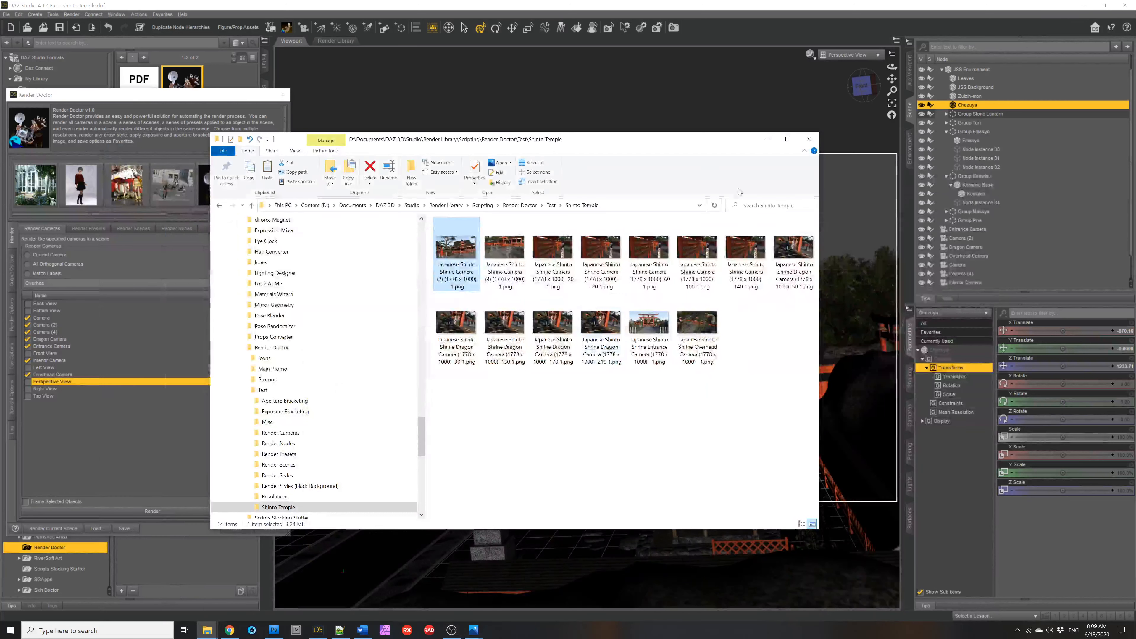
{"action": "left_click", "coordinate": [767, 140]}
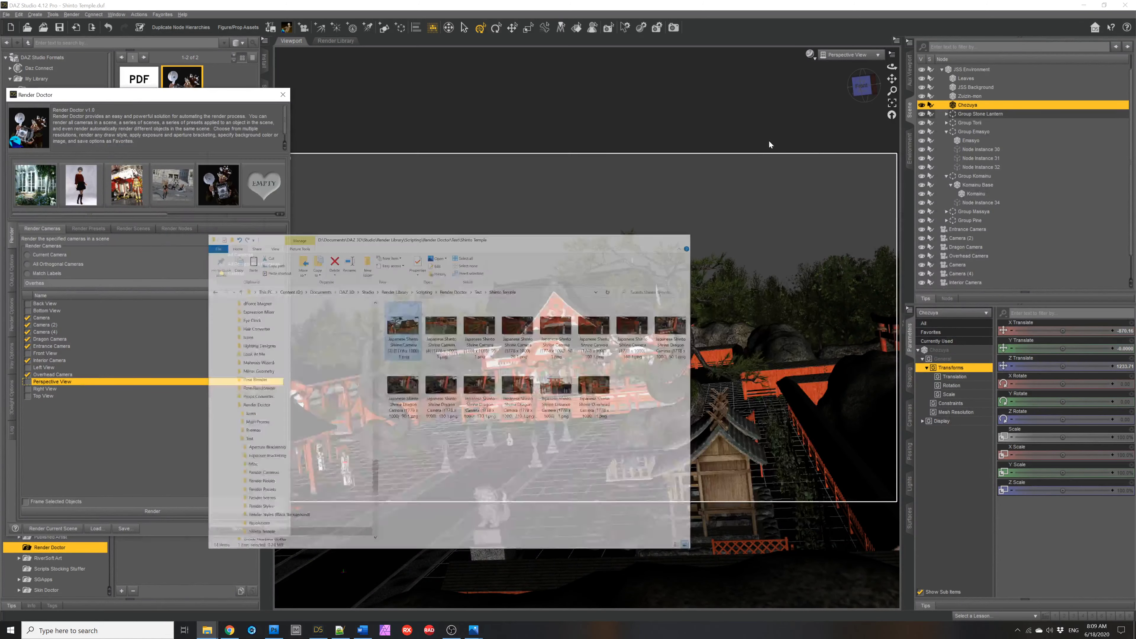